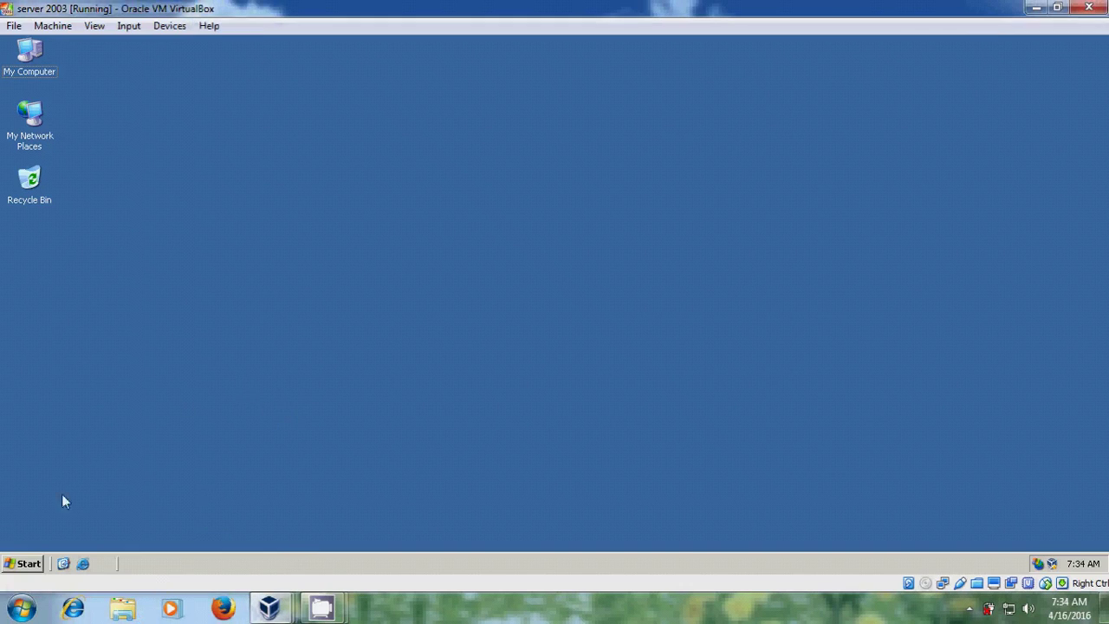
# - Open Manage Your Server and start adding a server role, continuing past the preliminary steps to the role list
pyautogui.click(26, 564)
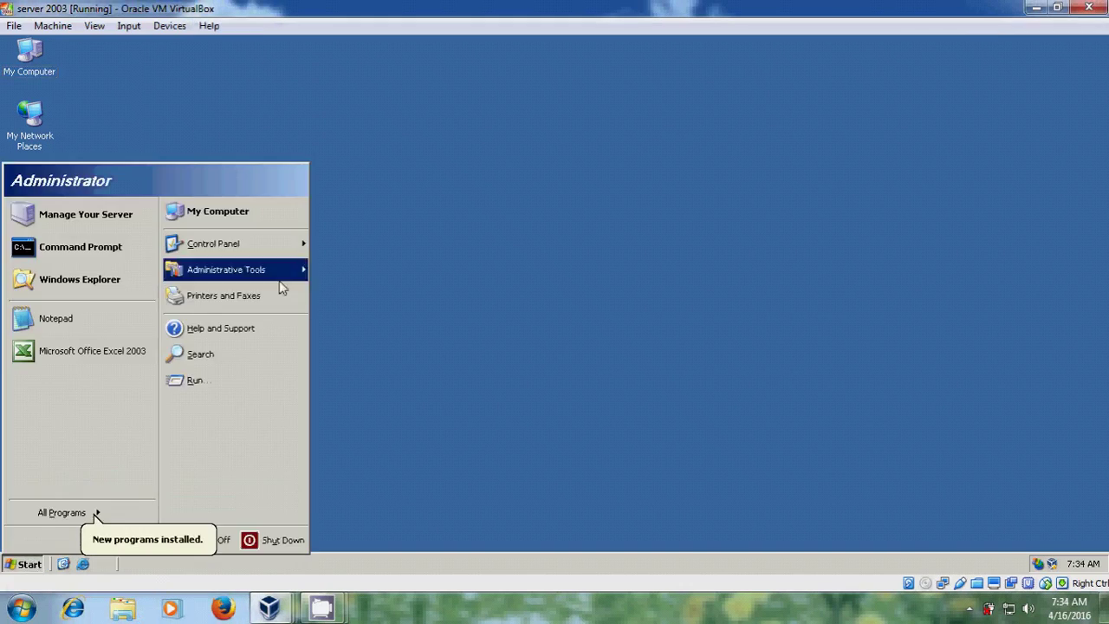
pyautogui.moveTo(305, 276)
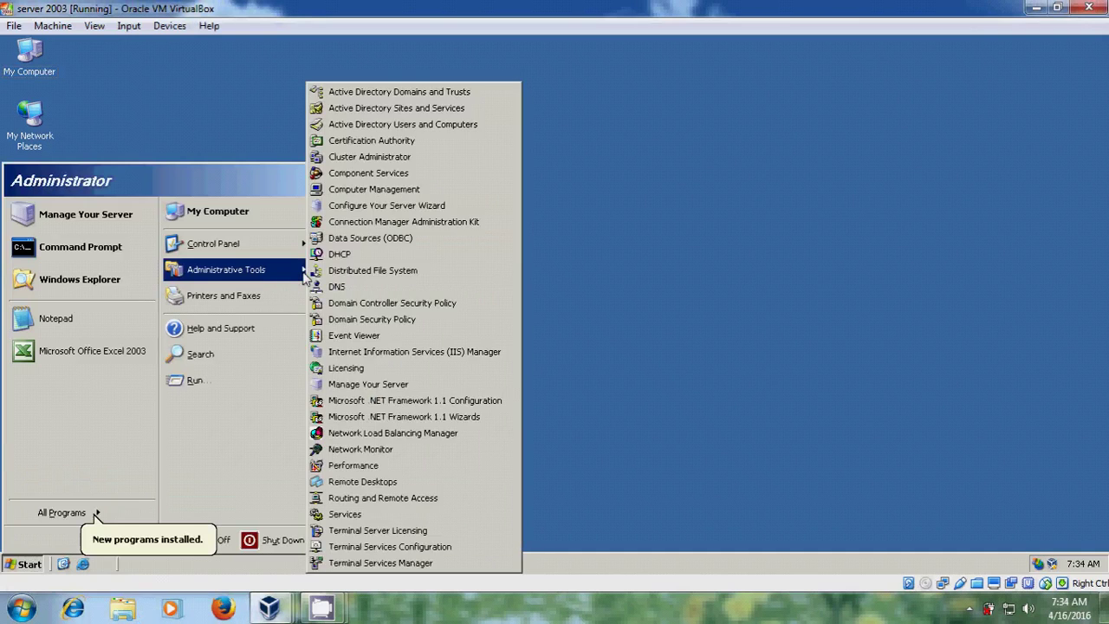
pyautogui.click(449, 392)
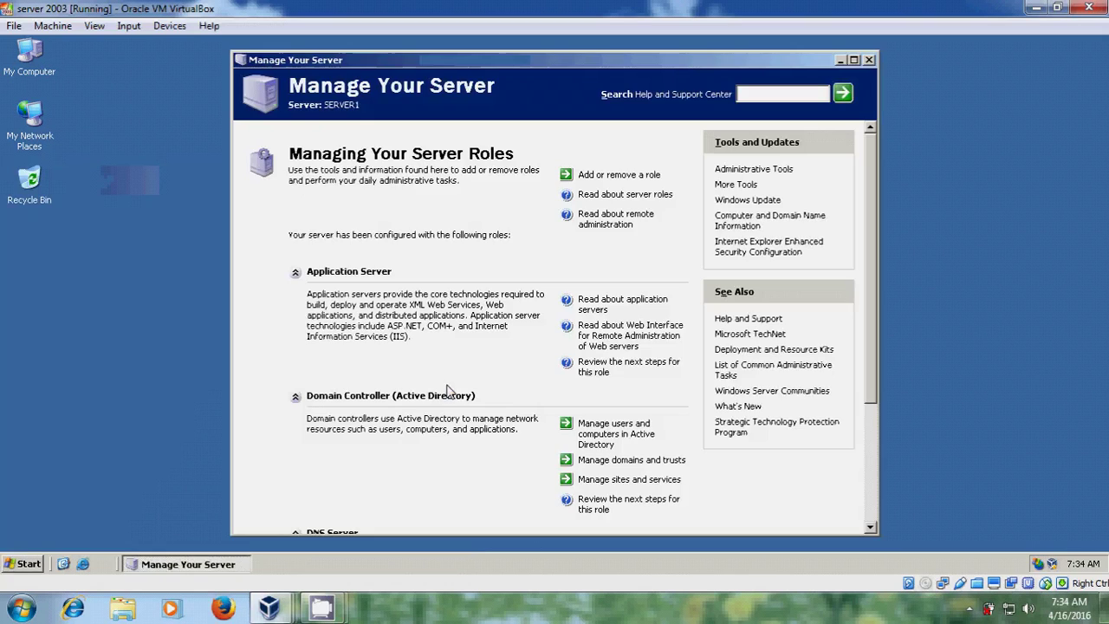
pyautogui.click(630, 176)
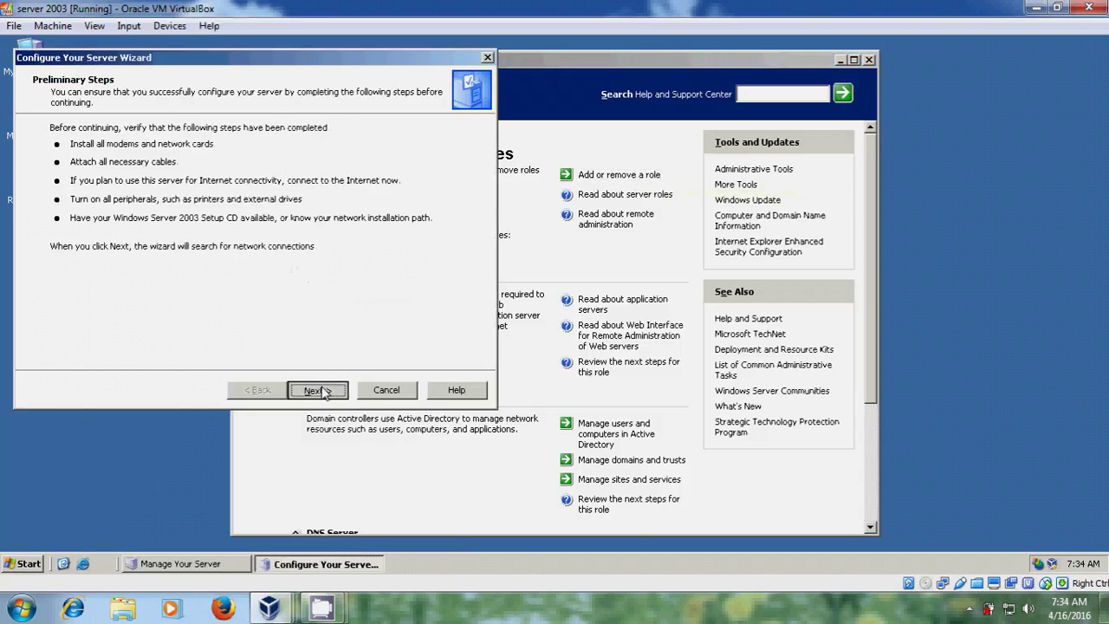
pyautogui.click(317, 389)
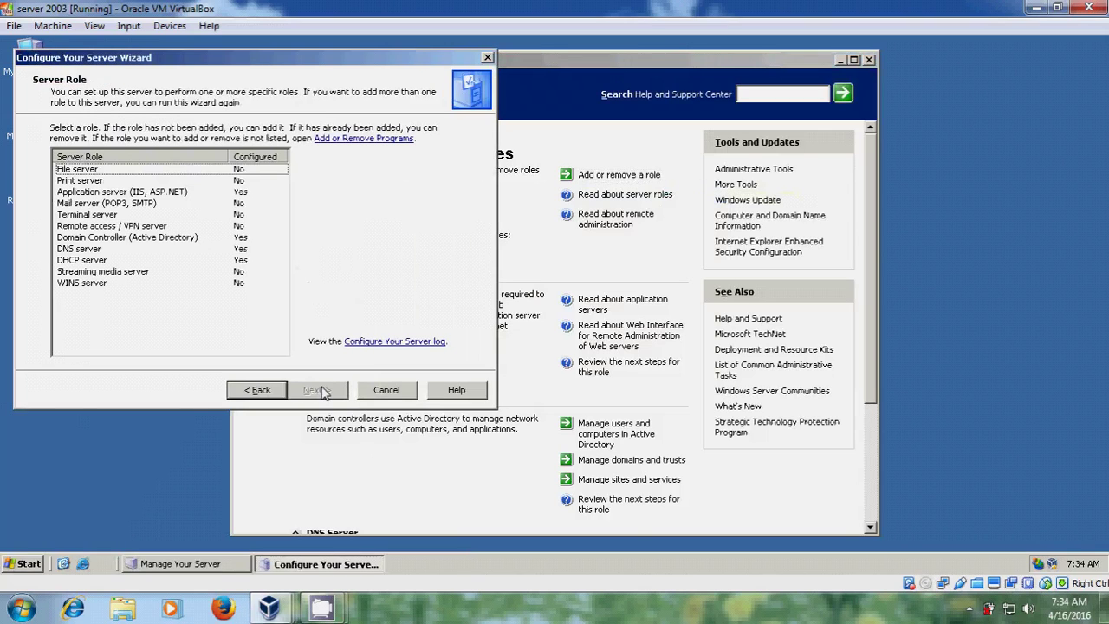
# - Add the Print server role for Windows 2000 and Windows XP clients only and confirm the summary of selections
pyautogui.click(98, 183)
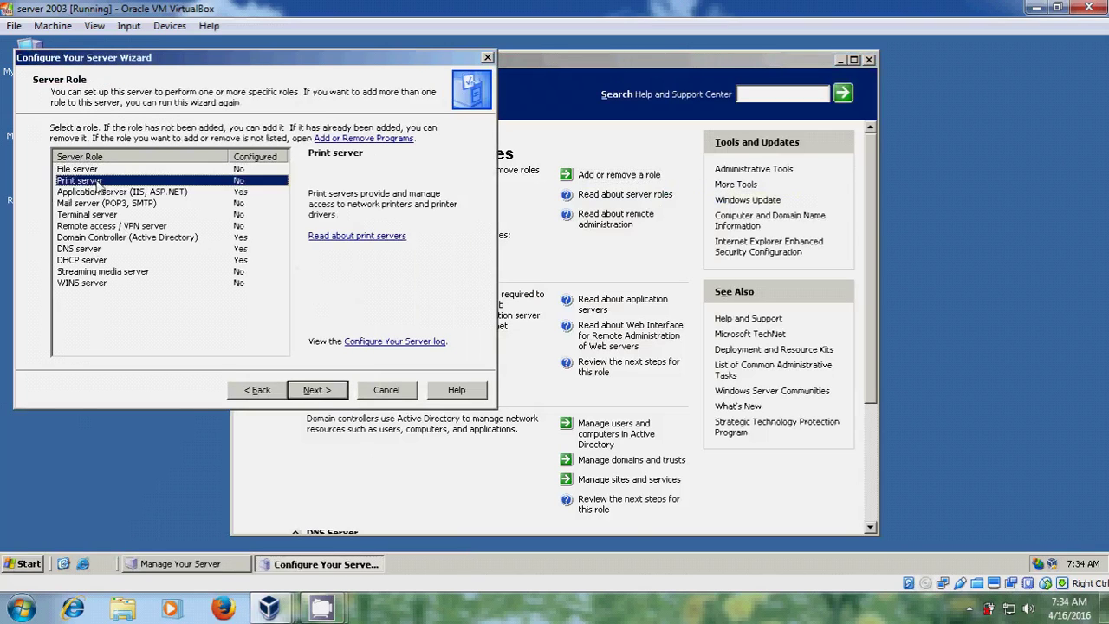
pyautogui.click(317, 390)
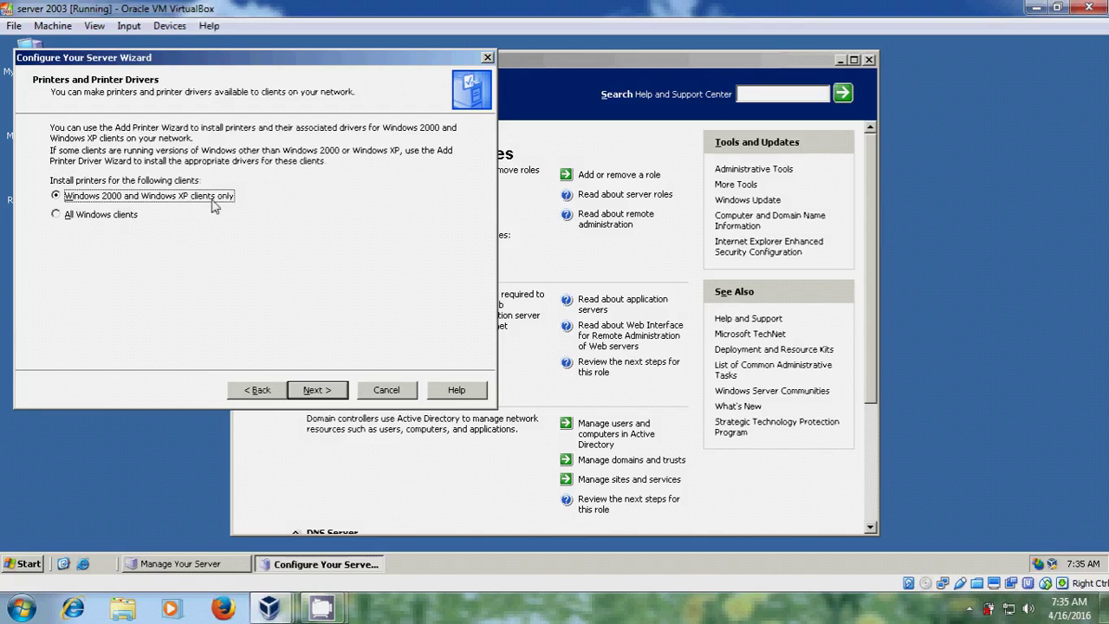
pyautogui.click(316, 391)
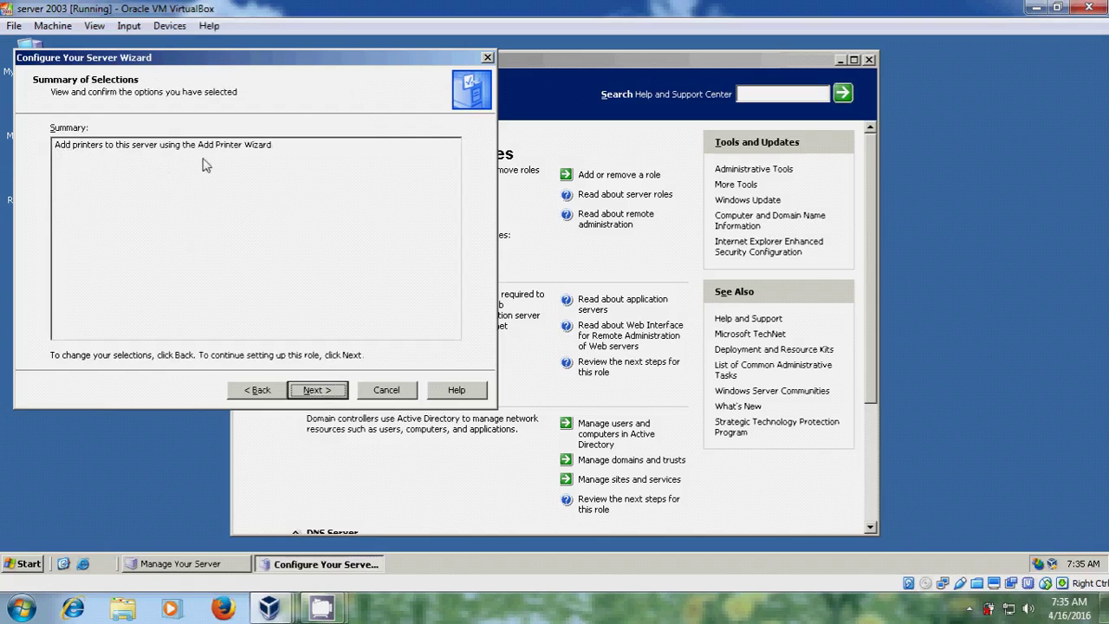
pyautogui.click(317, 391)
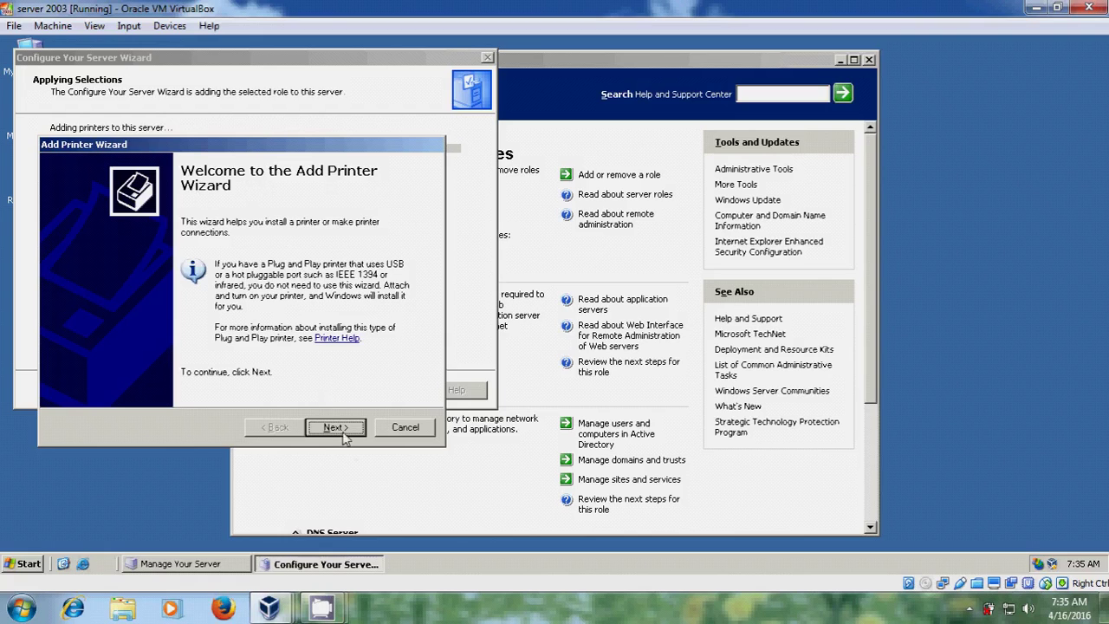
# - Set up a local printer attached to this computer with automatic Plug and Play detection turned off
pyautogui.click(334, 427)
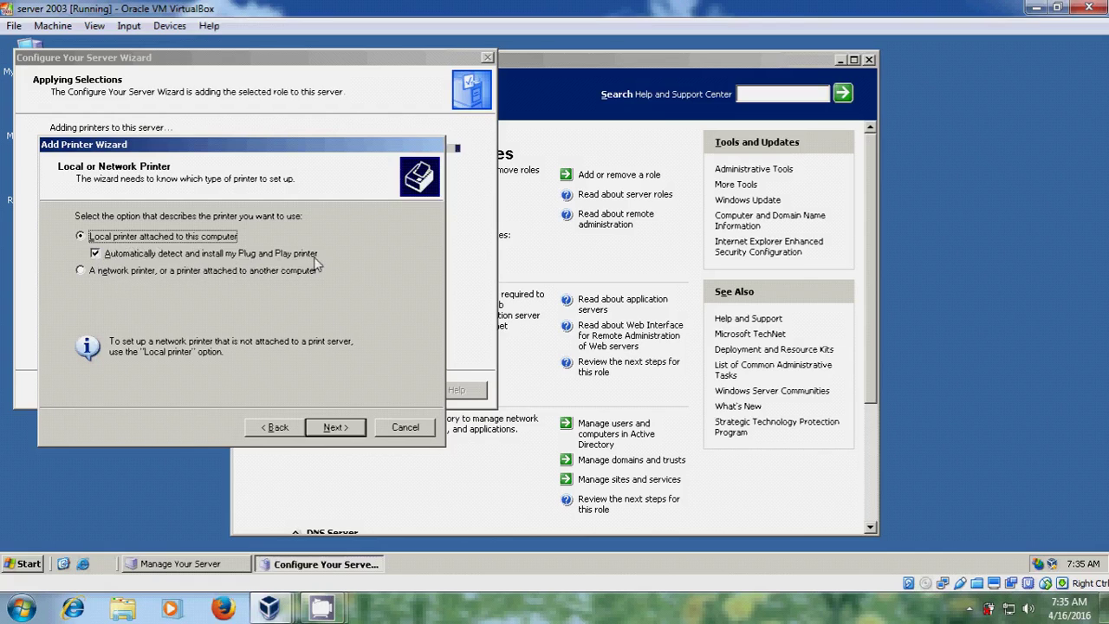
pyautogui.click(96, 254)
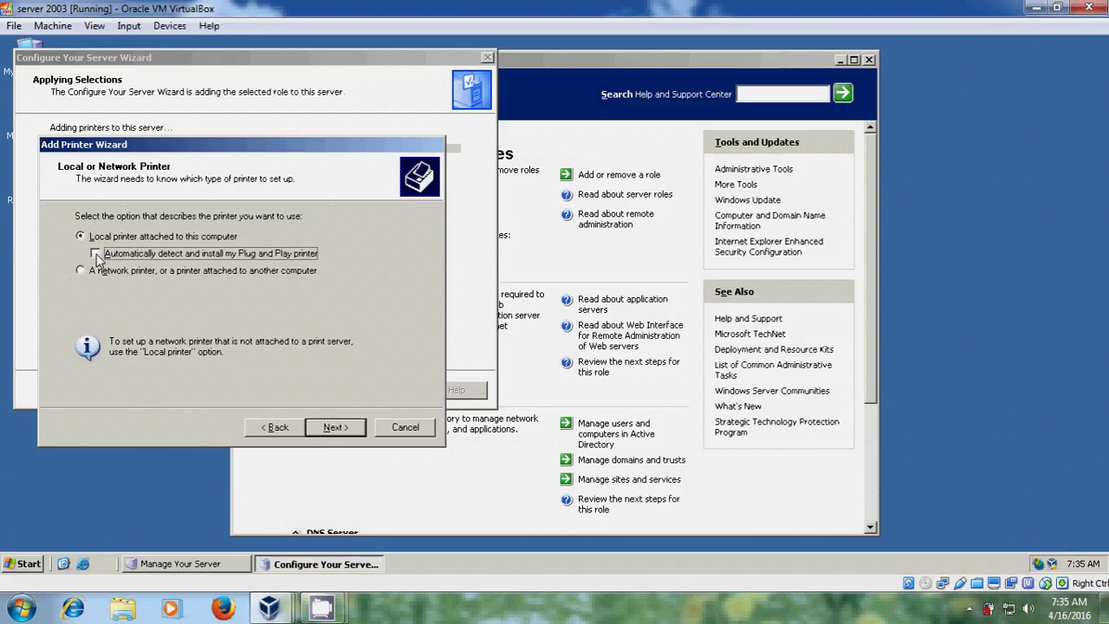
pyautogui.click(347, 428)
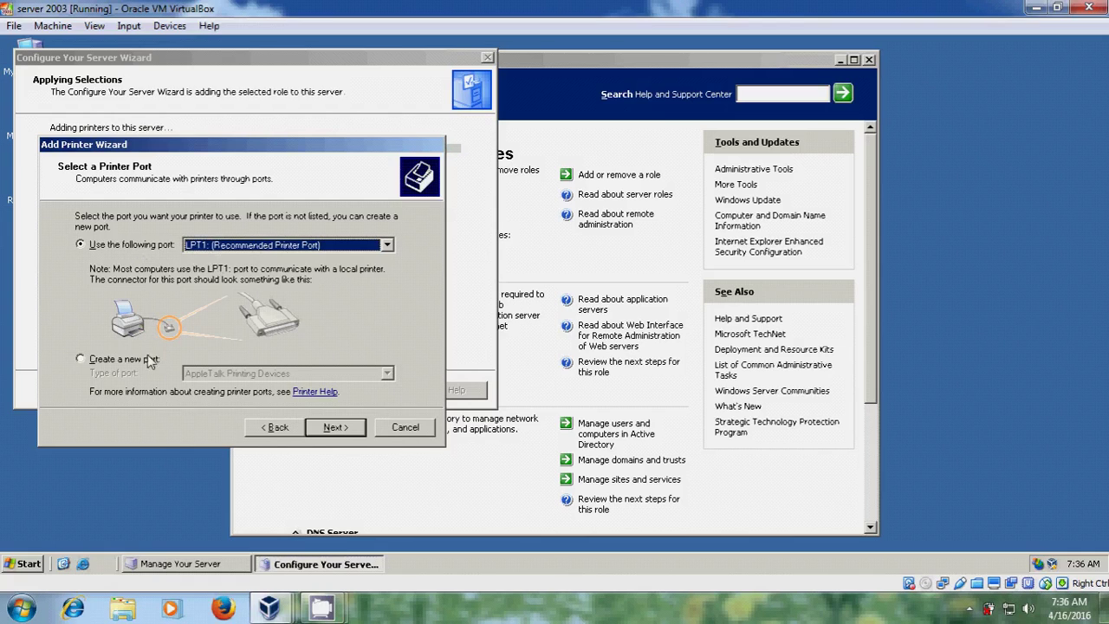
pyautogui.click(80, 358)
pyautogui.click(387, 374)
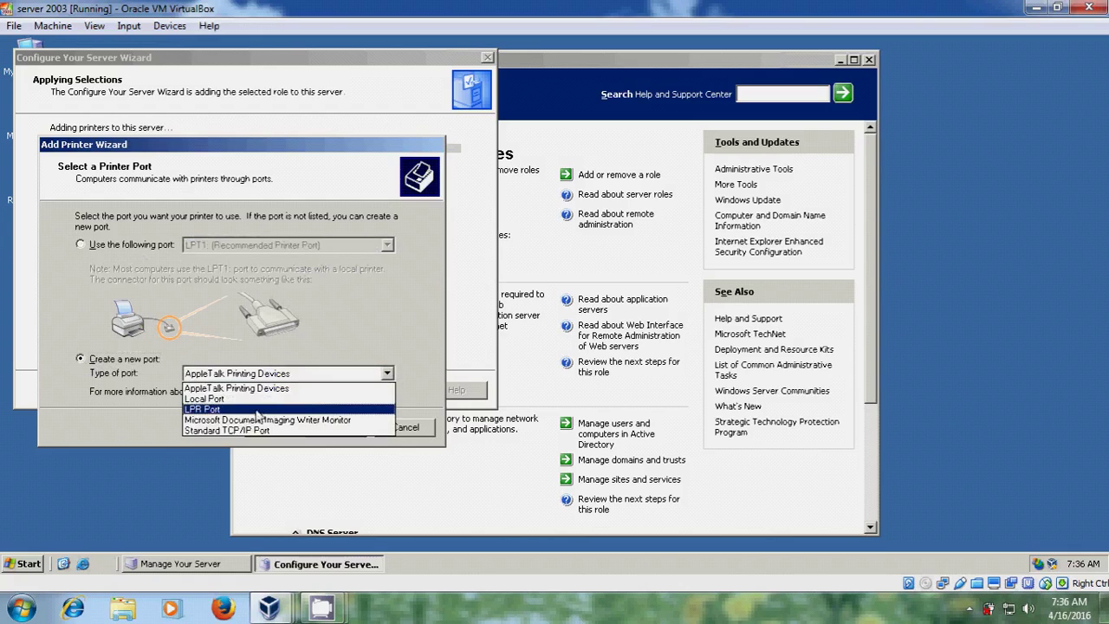
pyautogui.click(329, 431)
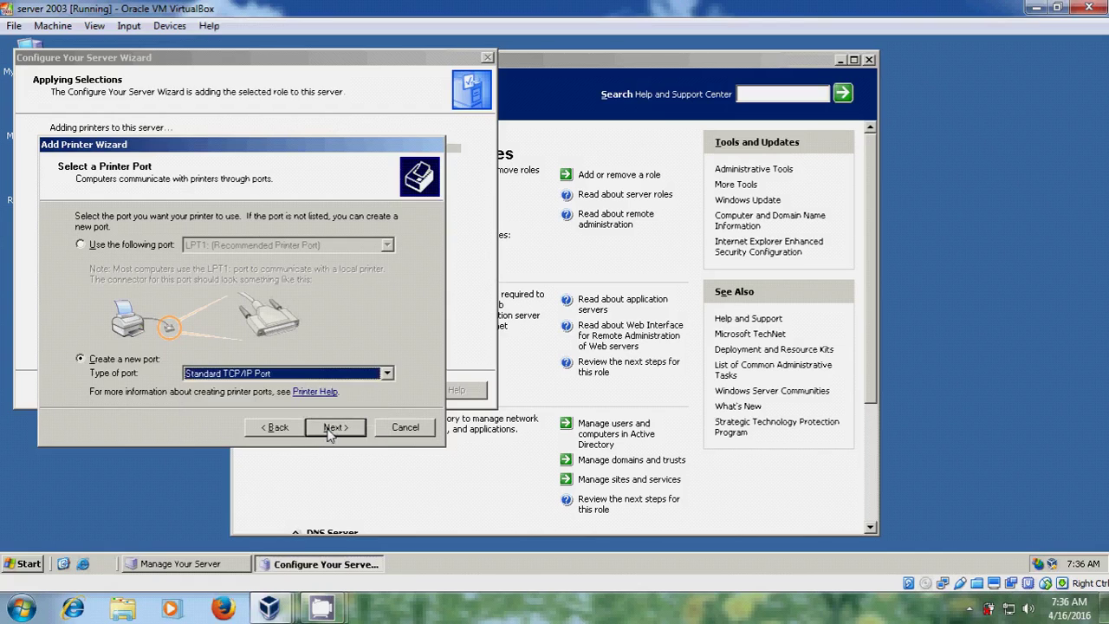
pyautogui.click(335, 427)
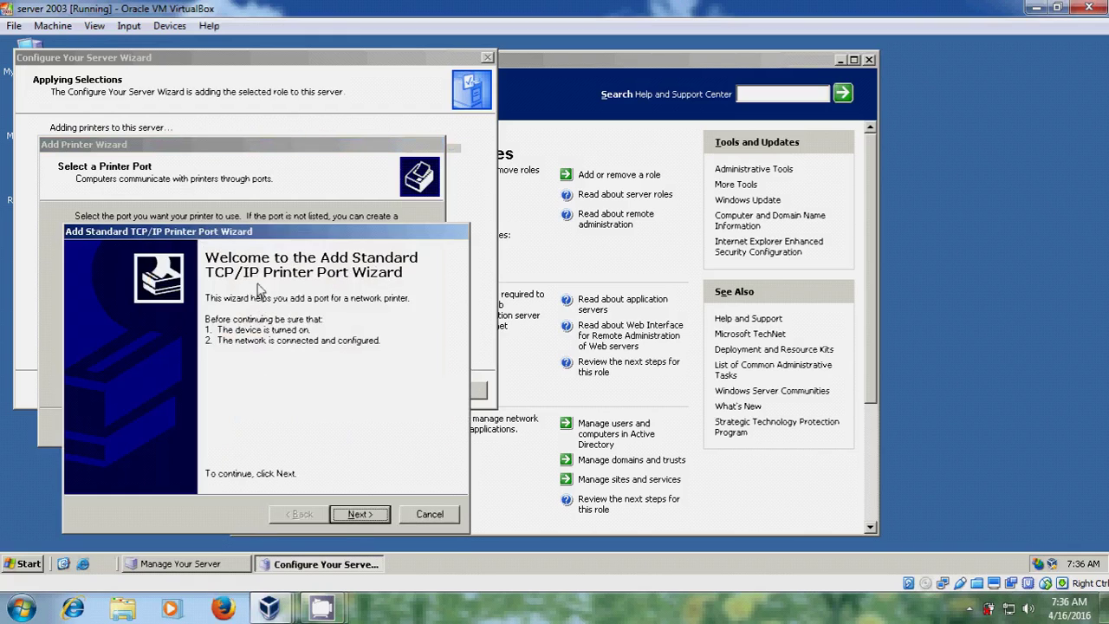
pyautogui.press('Escape')
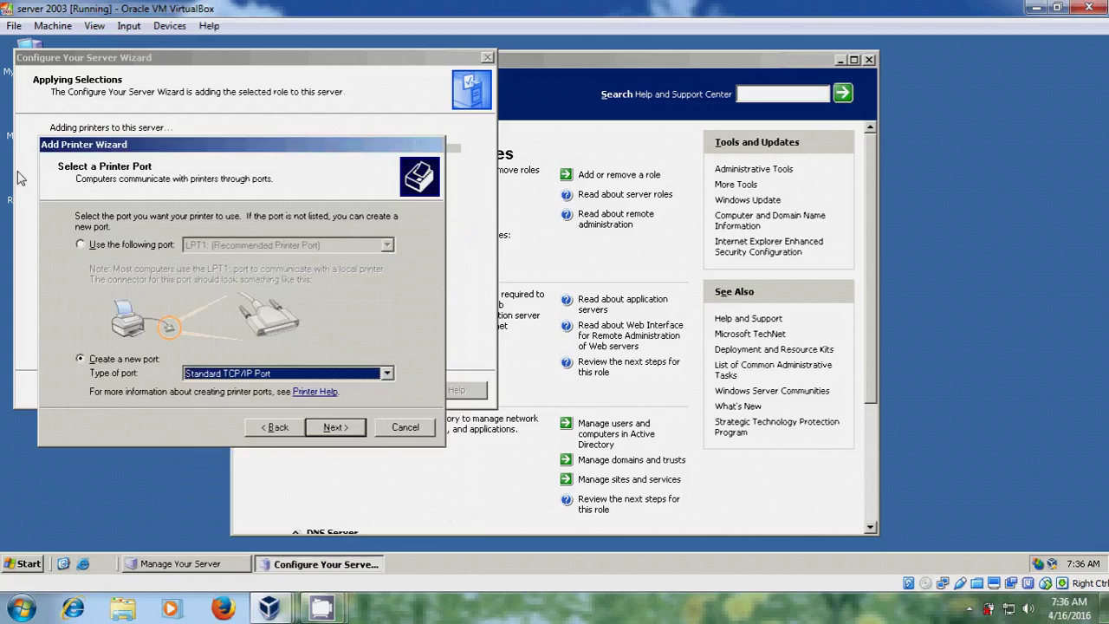
# - Use the existing port LPT1: (Recommended Printer Port) for the printer and continue to the printer software selection
pyautogui.click(113, 248)
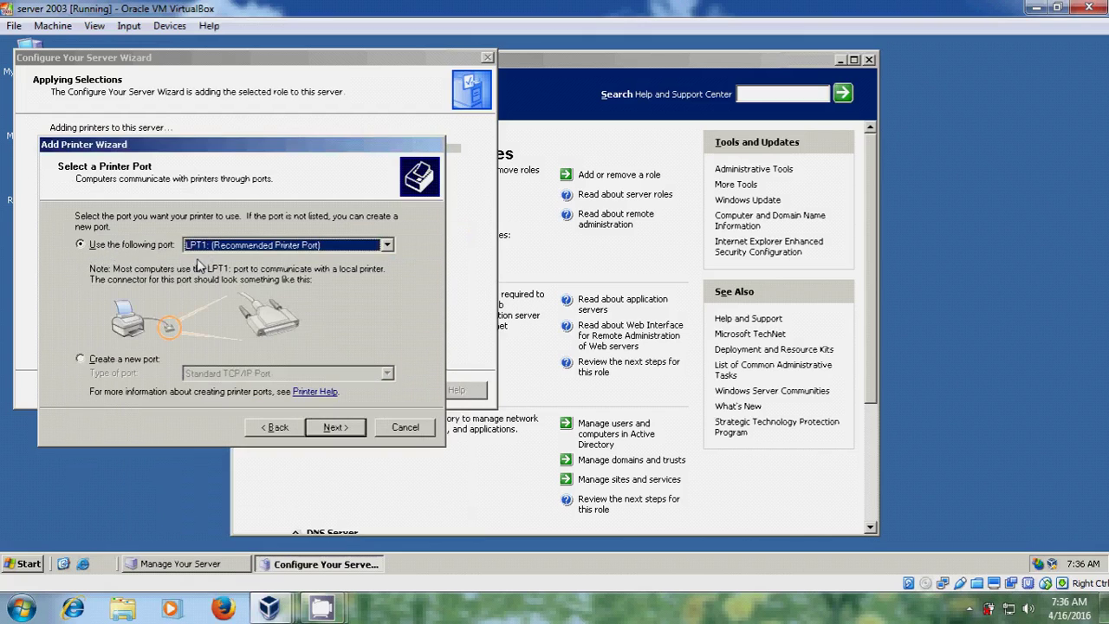
pyautogui.click(387, 246)
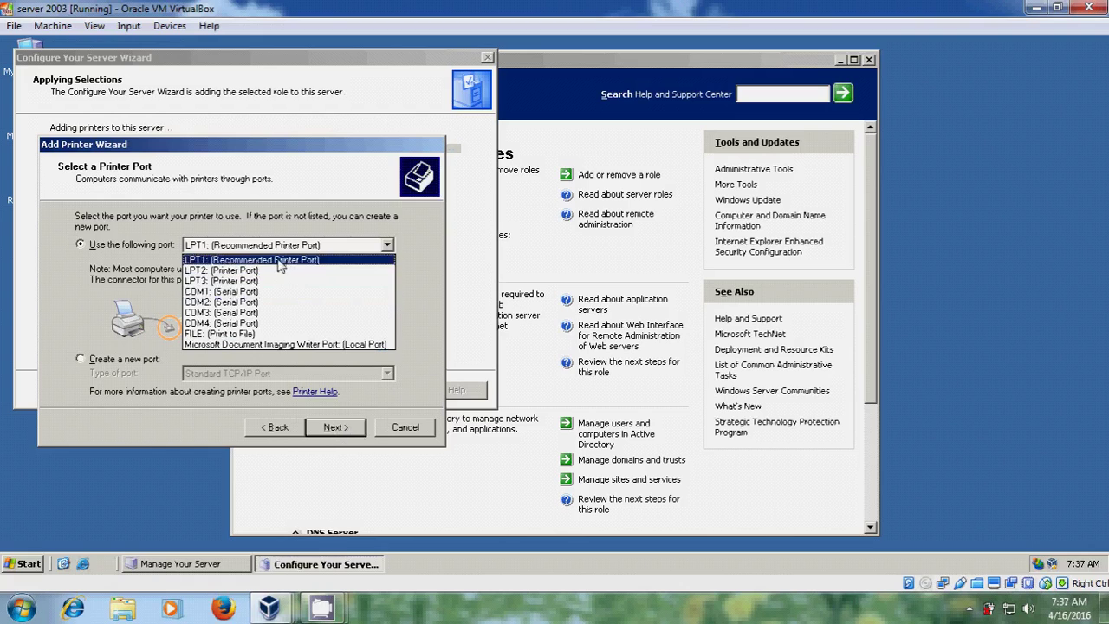
pyautogui.click(348, 435)
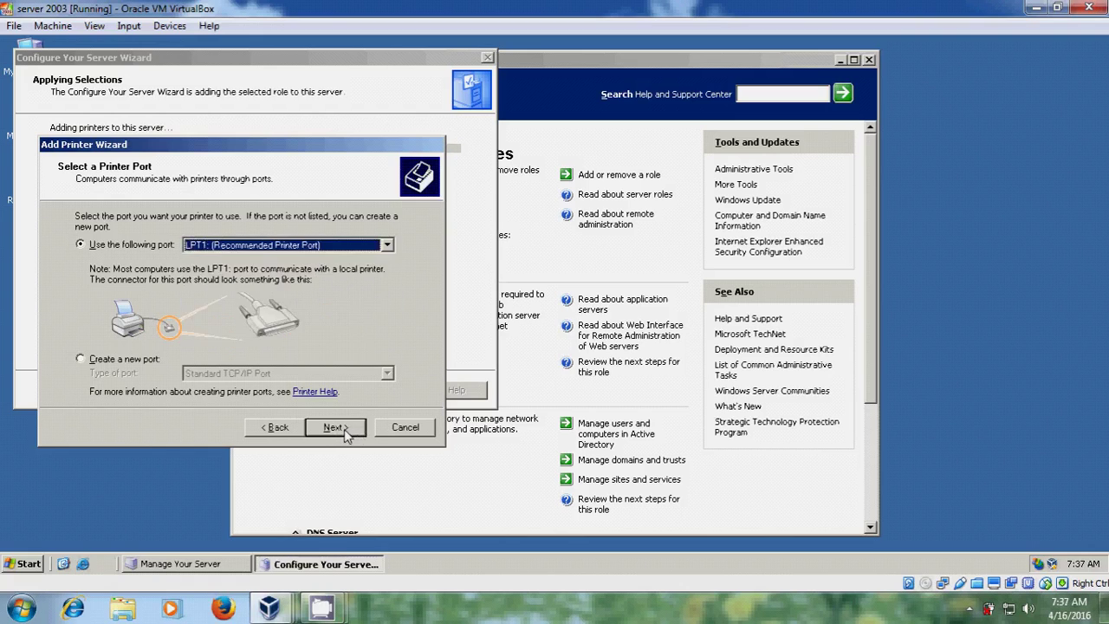
pyautogui.click(344, 433)
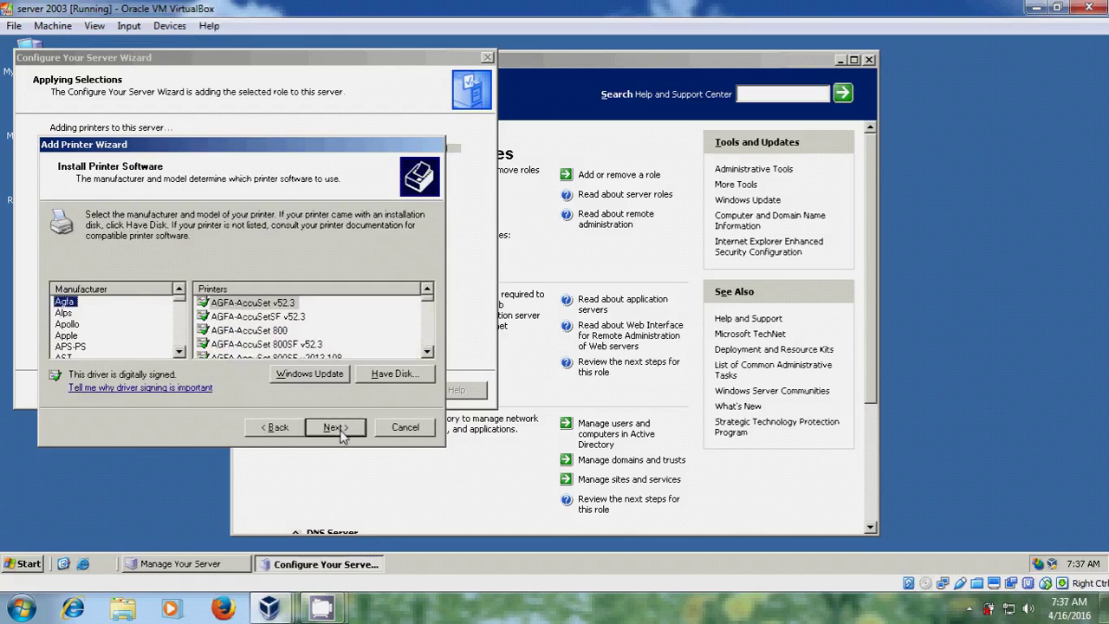
# - Look through the list of printer manufacturers and the Agfa printer models for available drivers
pyautogui.click(179, 354)
pyautogui.click(179, 354)
pyautogui.click(179, 353)
pyautogui.click(180, 354)
pyautogui.click(179, 353)
pyautogui.click(179, 353)
pyautogui.scroll(-7, 179, 353)
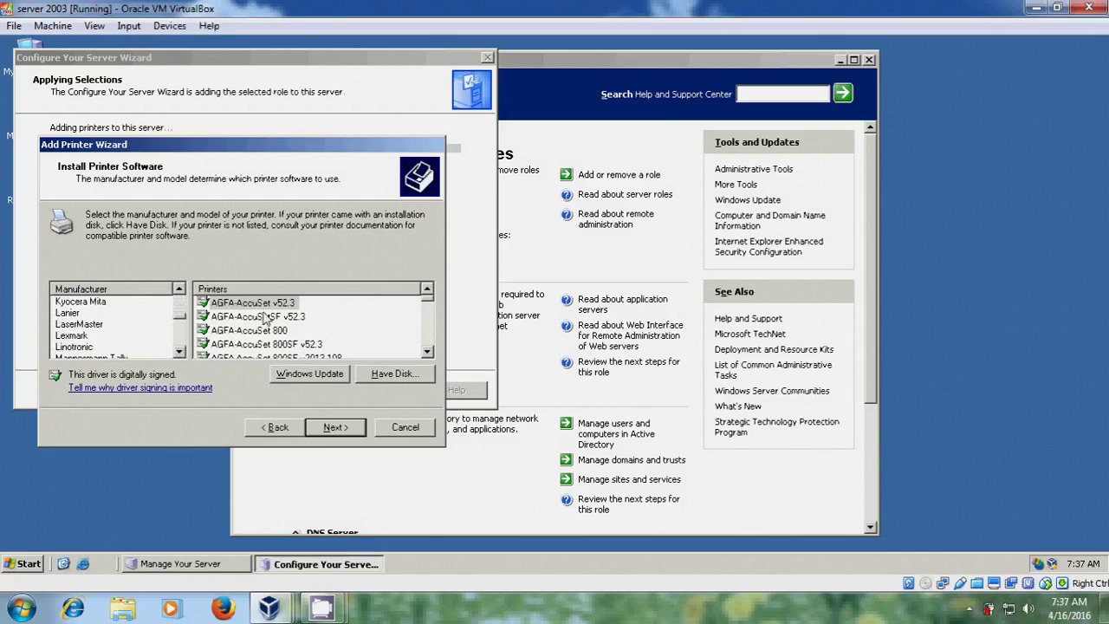
pyautogui.click(427, 351)
pyautogui.click(427, 351)
pyautogui.click(427, 350)
pyautogui.click(427, 351)
pyautogui.click(427, 351)
pyautogui.click(427, 351)
pyautogui.click(427, 351)
pyautogui.click(427, 351)
pyautogui.click(427, 351)
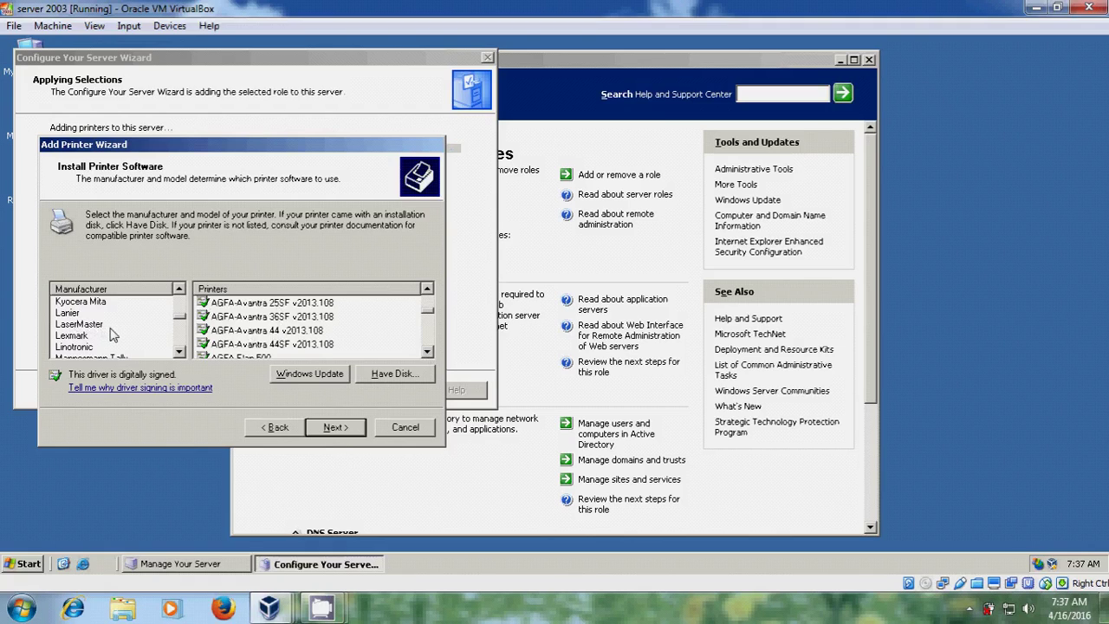
# - Load the printer driver from disk using CNAB4STK.INF in C:\LBP2900_R150_V330_W32_uk_EN_2\32bit\Win2K_Vista
pyautogui.click(413, 374)
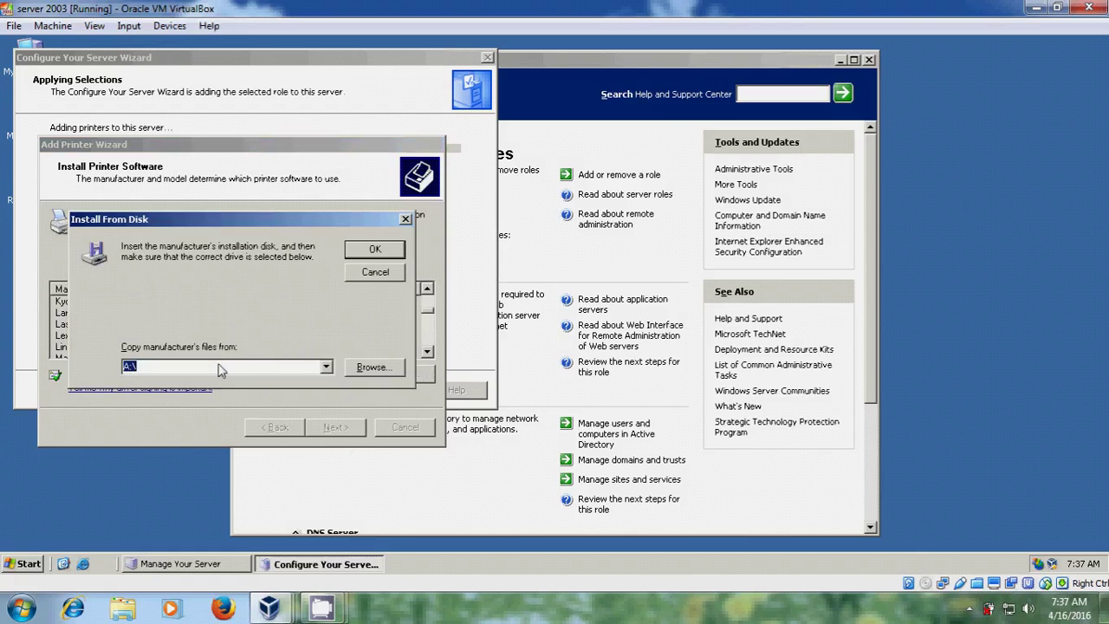
pyautogui.click(372, 368)
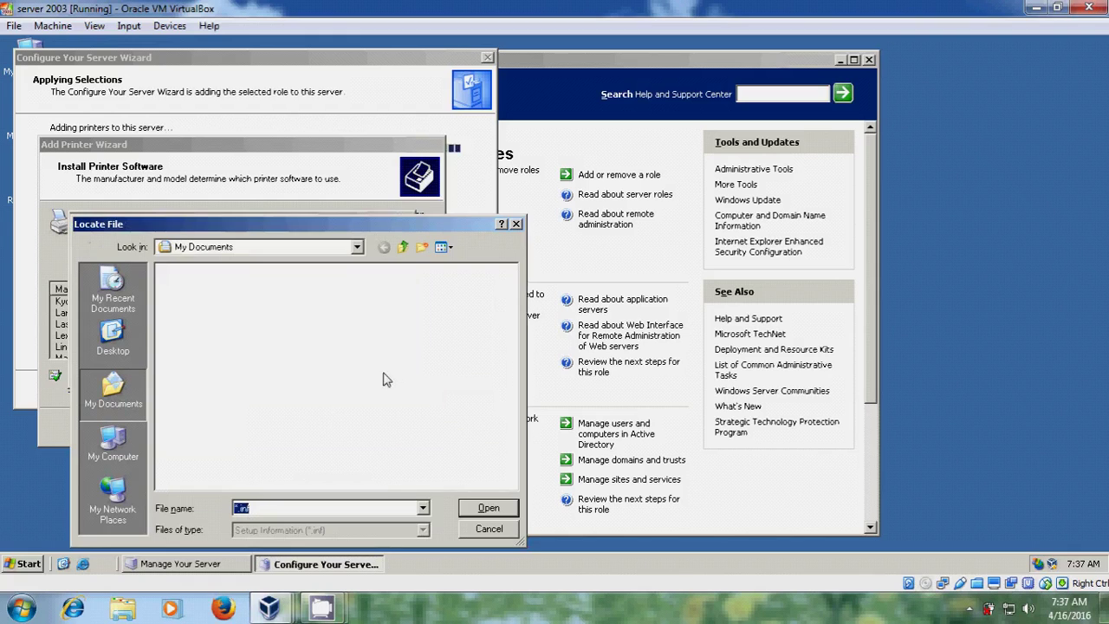
pyautogui.click(111, 457)
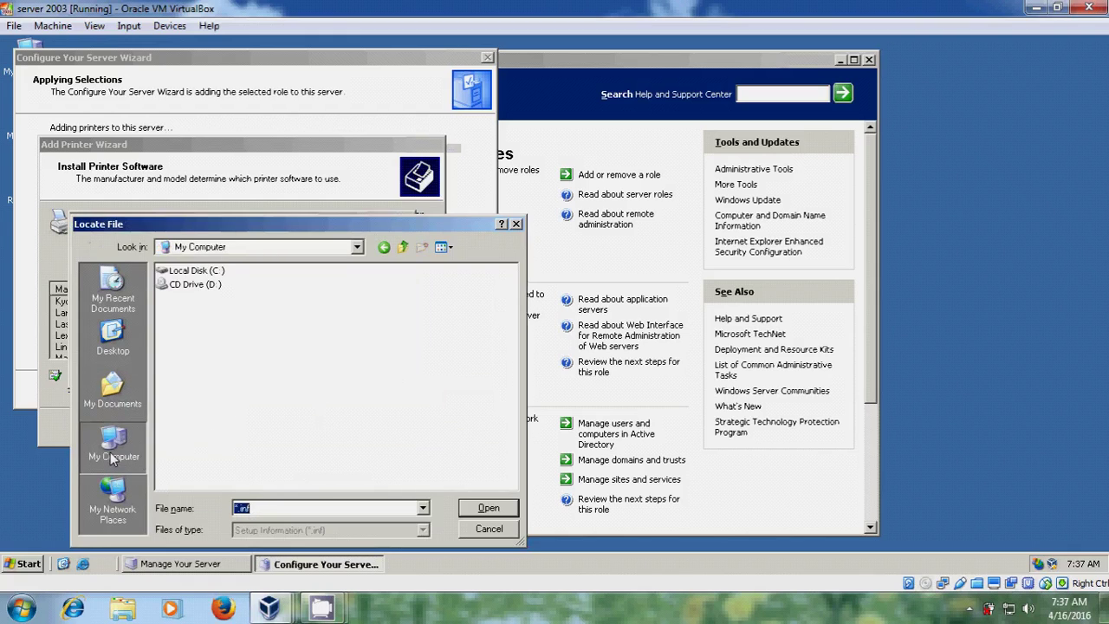
pyautogui.doubleClick(197, 271)
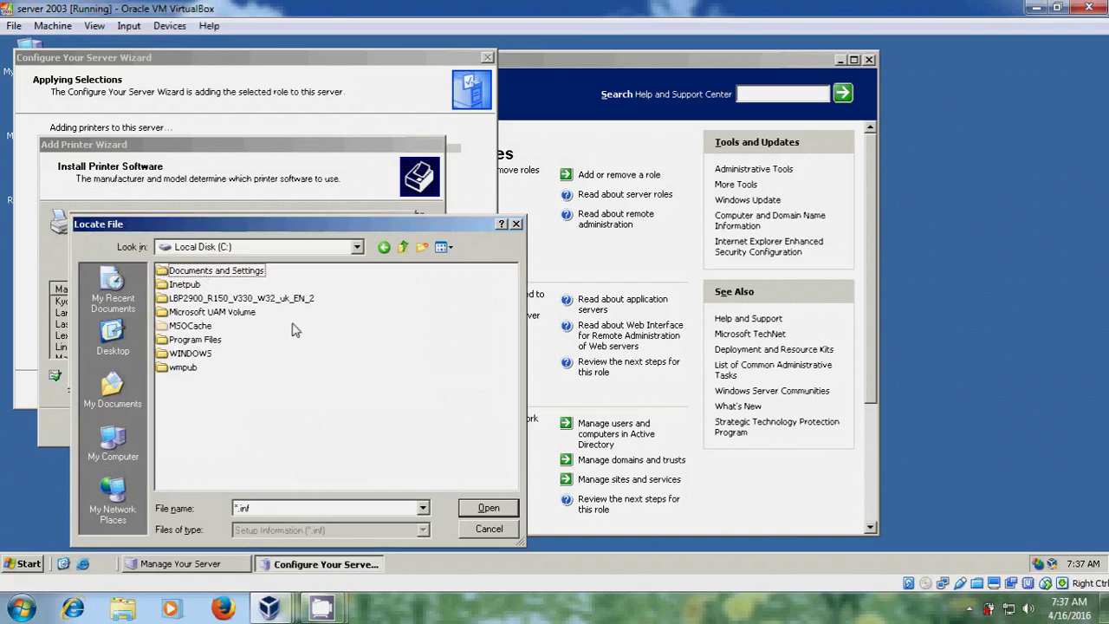
pyautogui.doubleClick(282, 299)
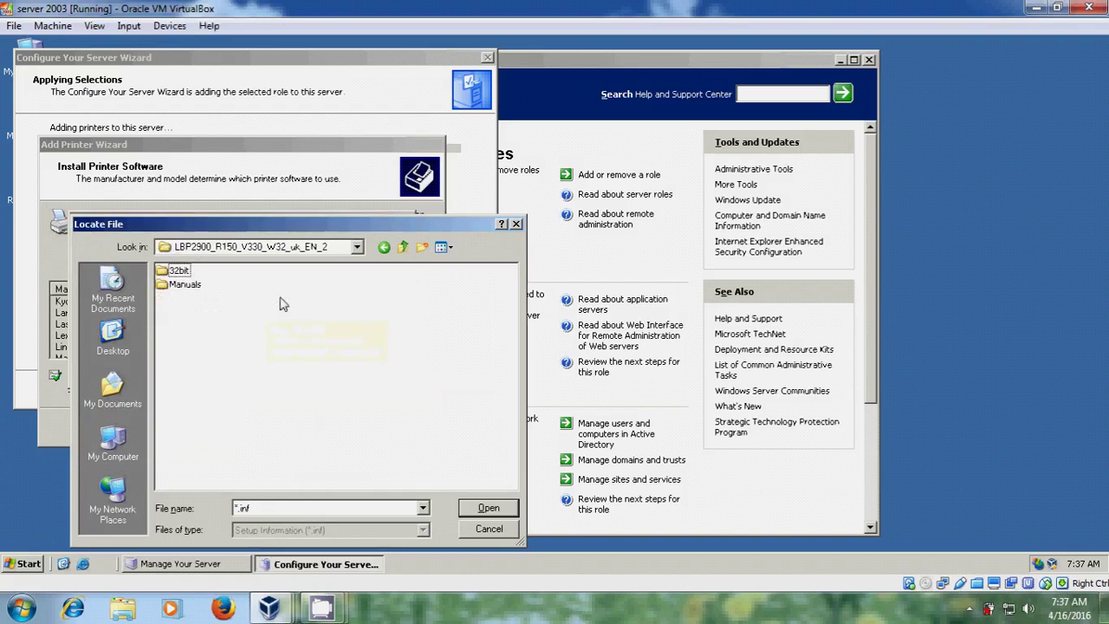
pyautogui.click(179, 271)
pyautogui.doubleClick(180, 271)
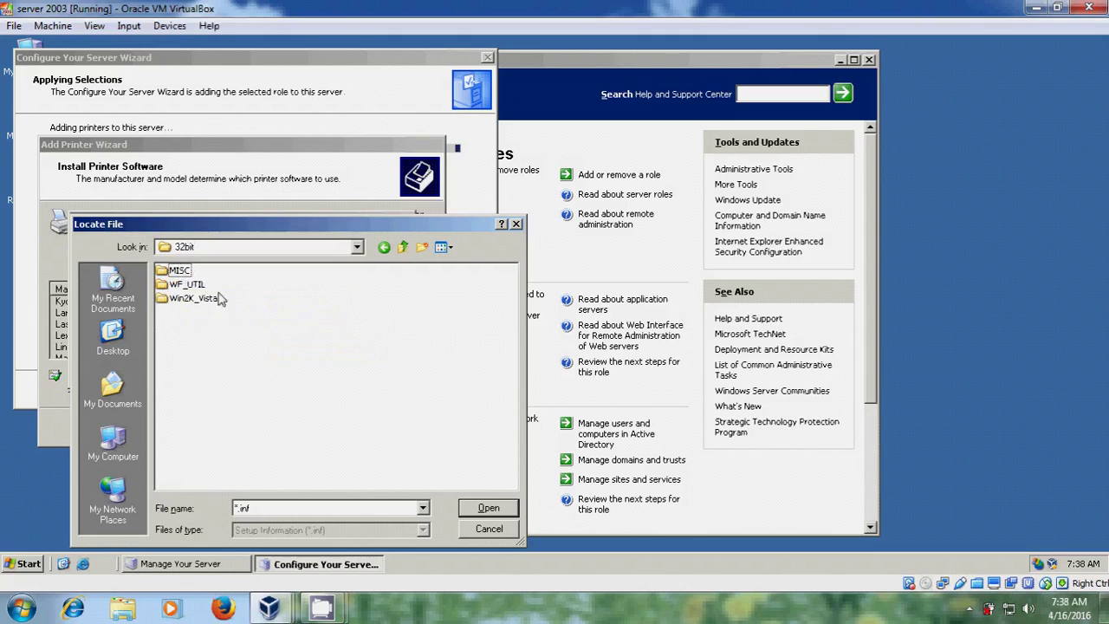
pyautogui.doubleClick(206, 298)
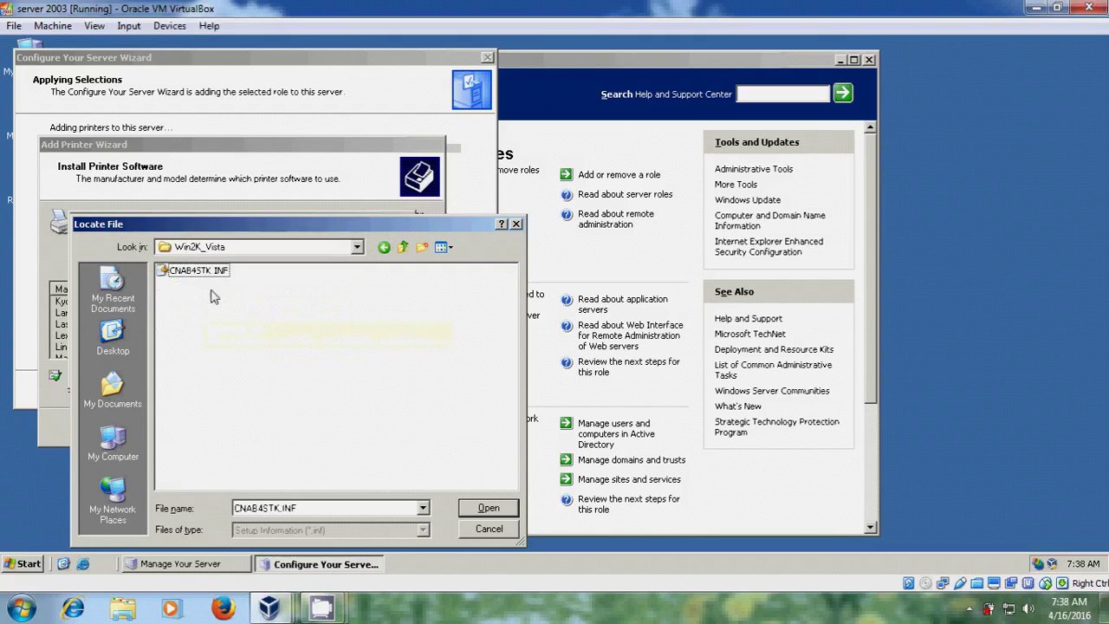
pyautogui.click(226, 274)
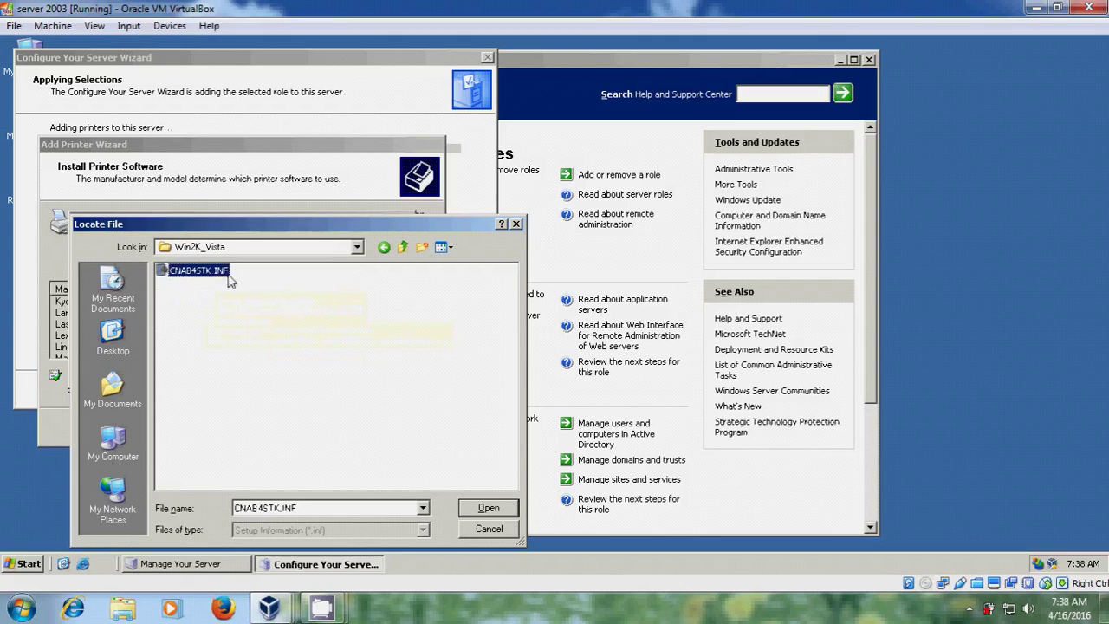
pyautogui.click(478, 507)
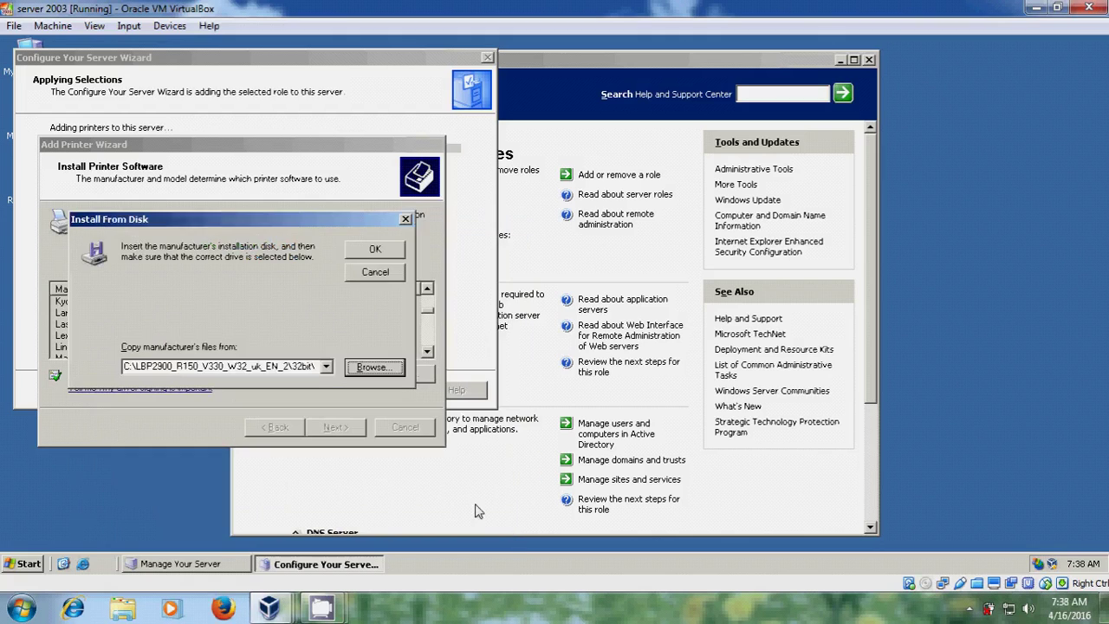
pyautogui.click(385, 253)
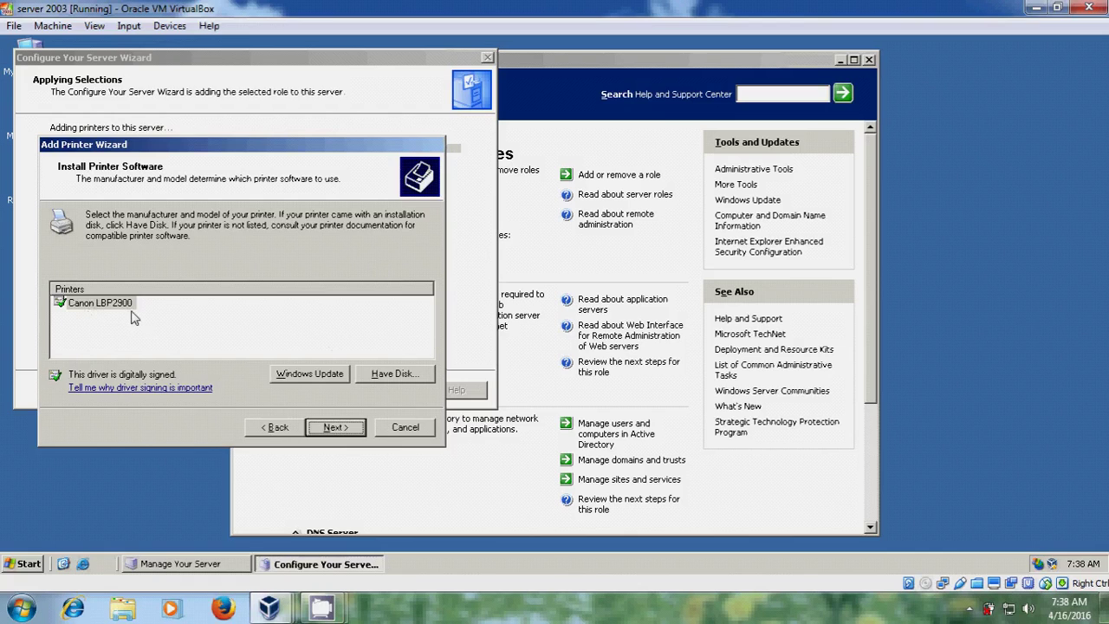
# - Accept the Canon LBP2900 driver and printer name, make it the default printer, and share it as CanonLBP
pyautogui.click(335, 427)
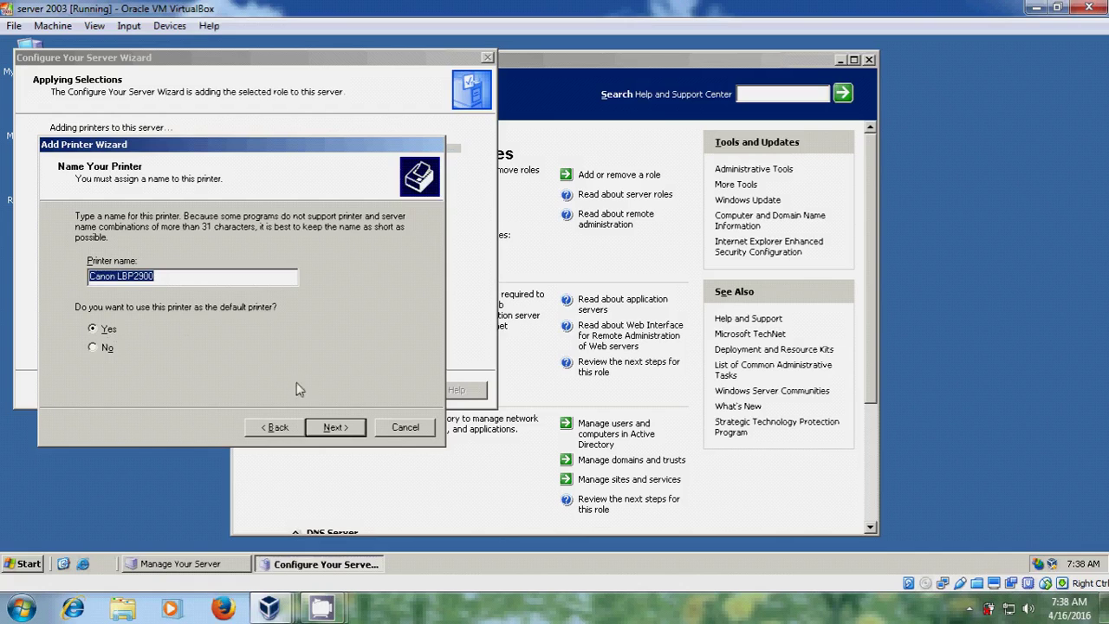
pyautogui.click(334, 427)
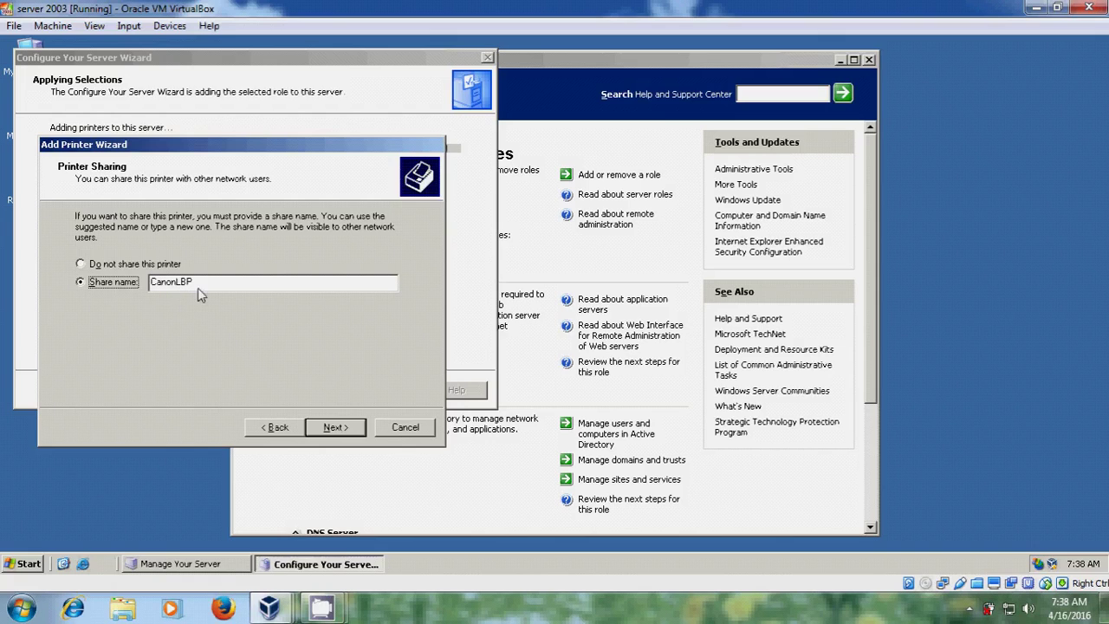
pyautogui.click(335, 427)
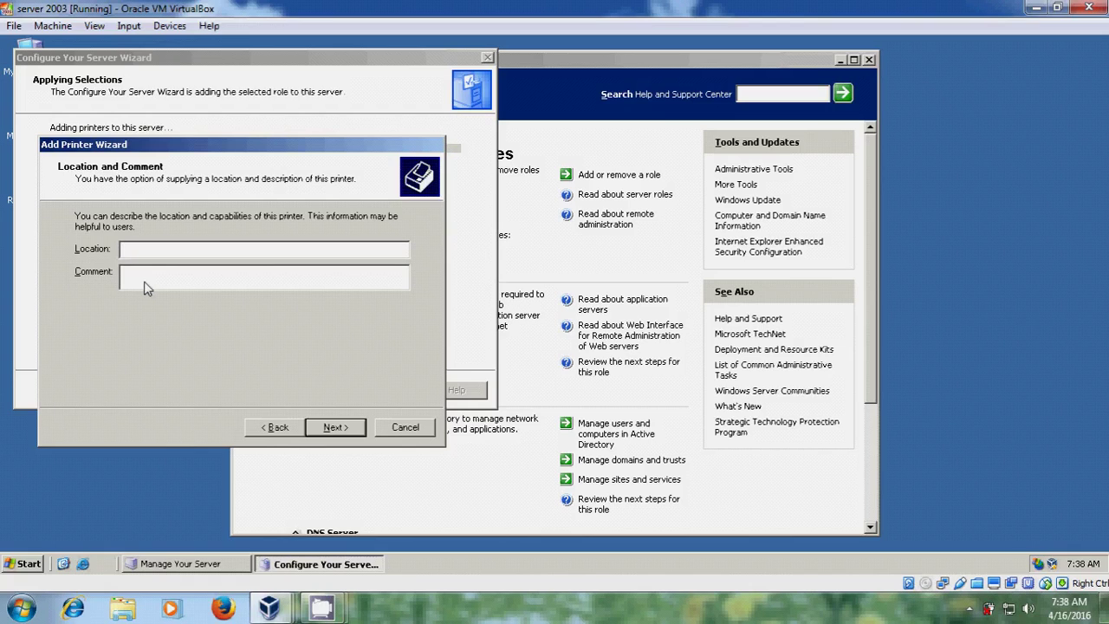
# - Set the printer's location to 2nd Block and its comment to R&D, and continue to the test page option
pyautogui.write('2nd Block')
pyautogui.click(144, 287)
pyautogui.write('R&D')
pyautogui.click(337, 427)
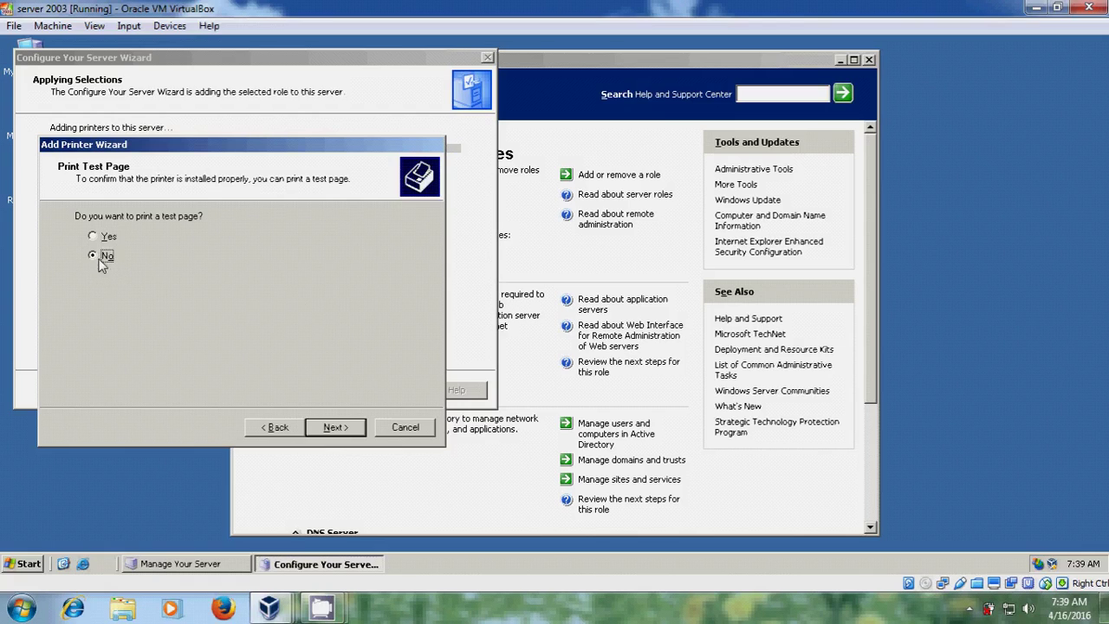
# - Decline the test page and finish adding the Canon LBP2900, keeping the option to restart the wizard for another printer
pyautogui.click(337, 428)
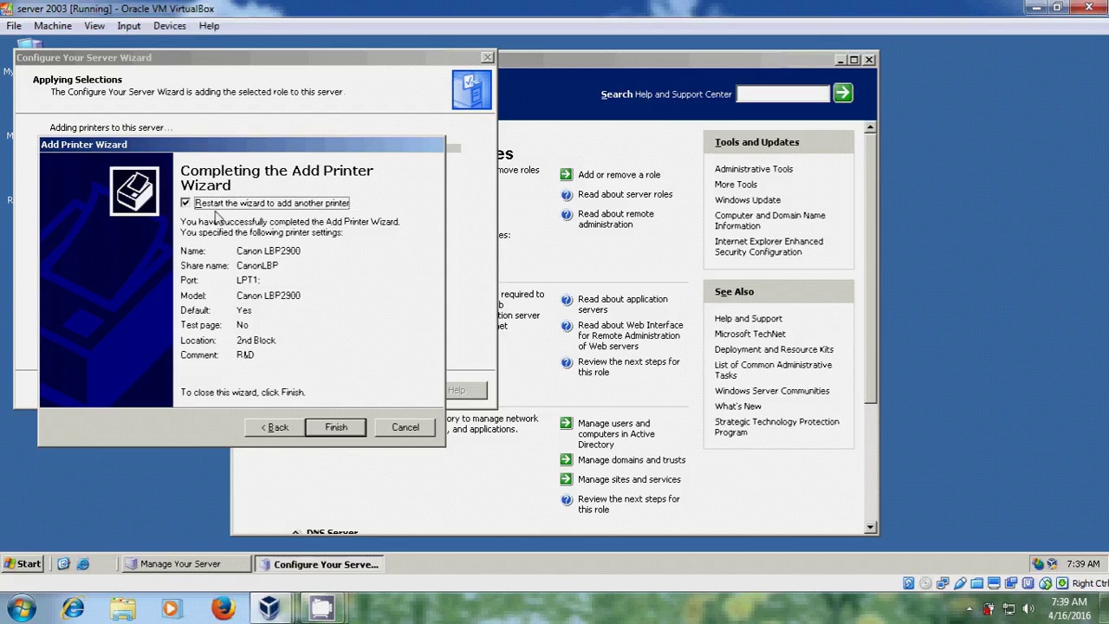
pyautogui.click(343, 436)
pyautogui.click(343, 433)
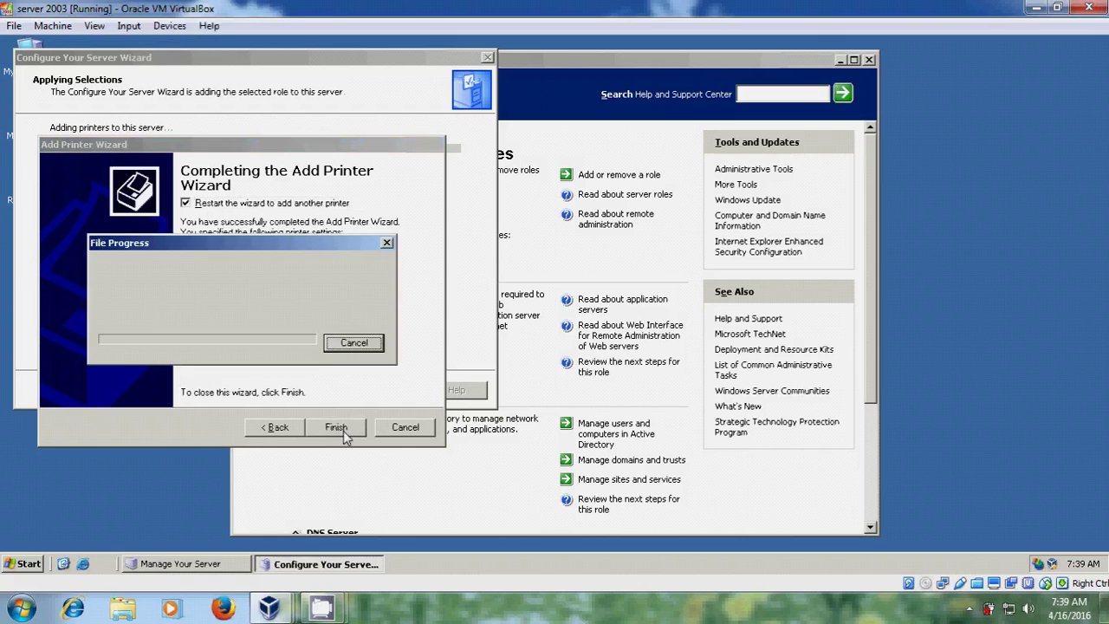
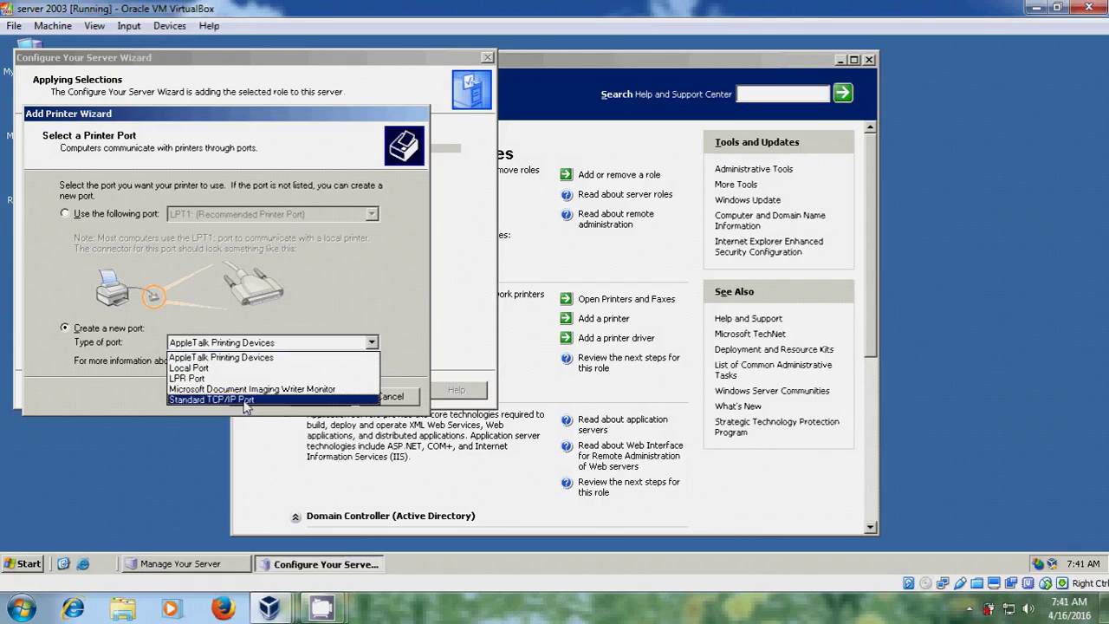
# - Create a new Standard TCP/IP Port for the printer at 192.168.0.103 with the port name IP_192.168.0.103
pyautogui.click(241, 401)
pyautogui.click(320, 397)
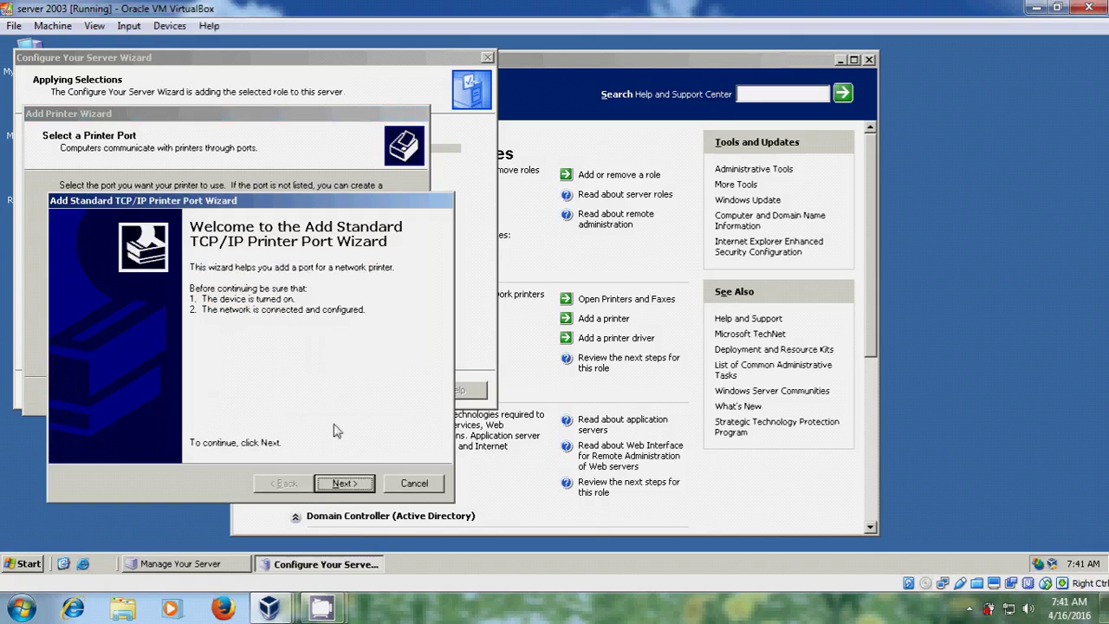
pyautogui.click(345, 483)
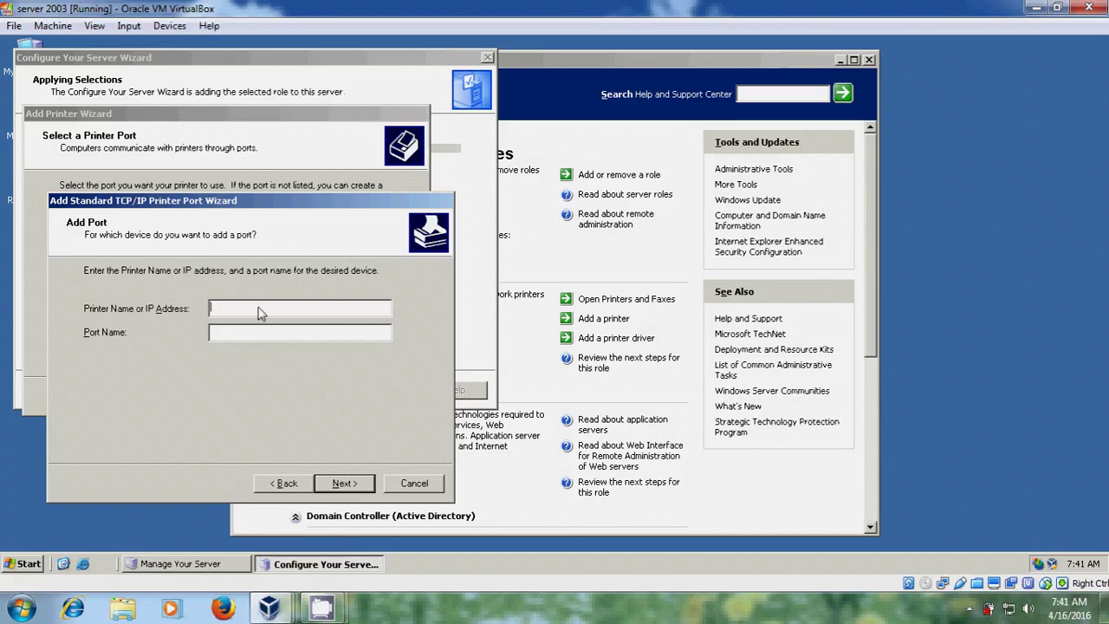
pyautogui.write('192.168.0.103')
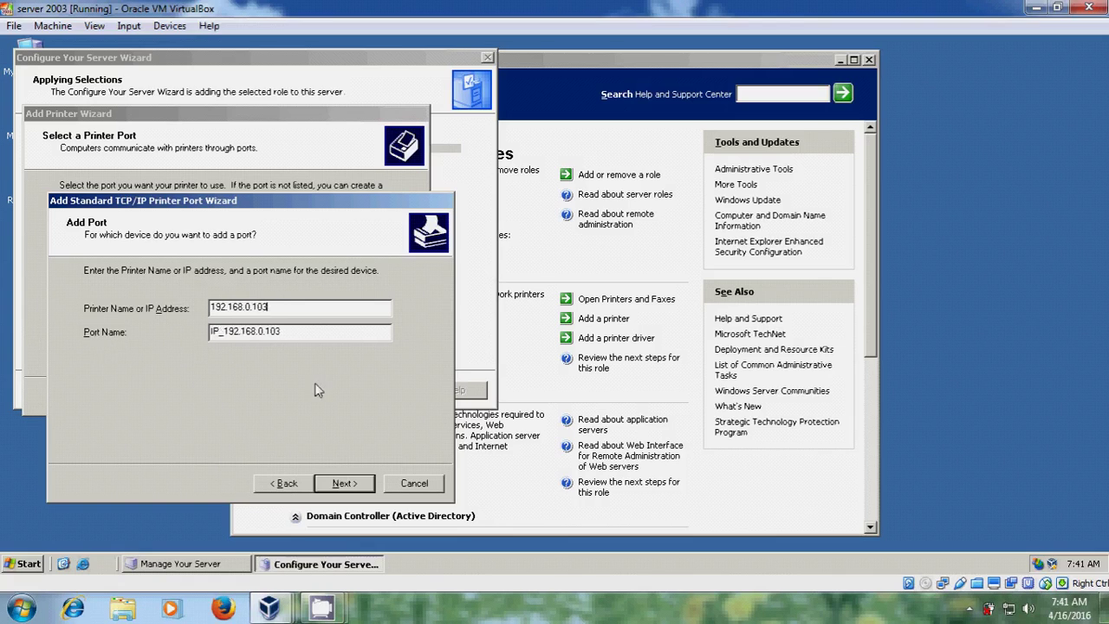
pyautogui.click(357, 491)
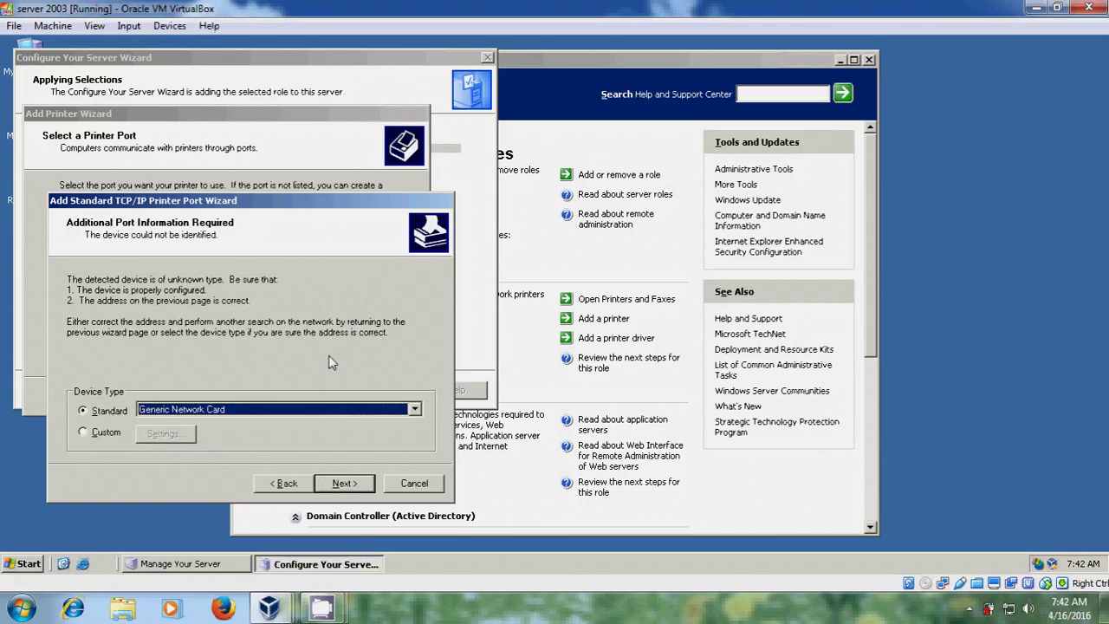
# - Examine the available standard device types and the custom port settings, leaving the device type on Standard
pyautogui.click(415, 409)
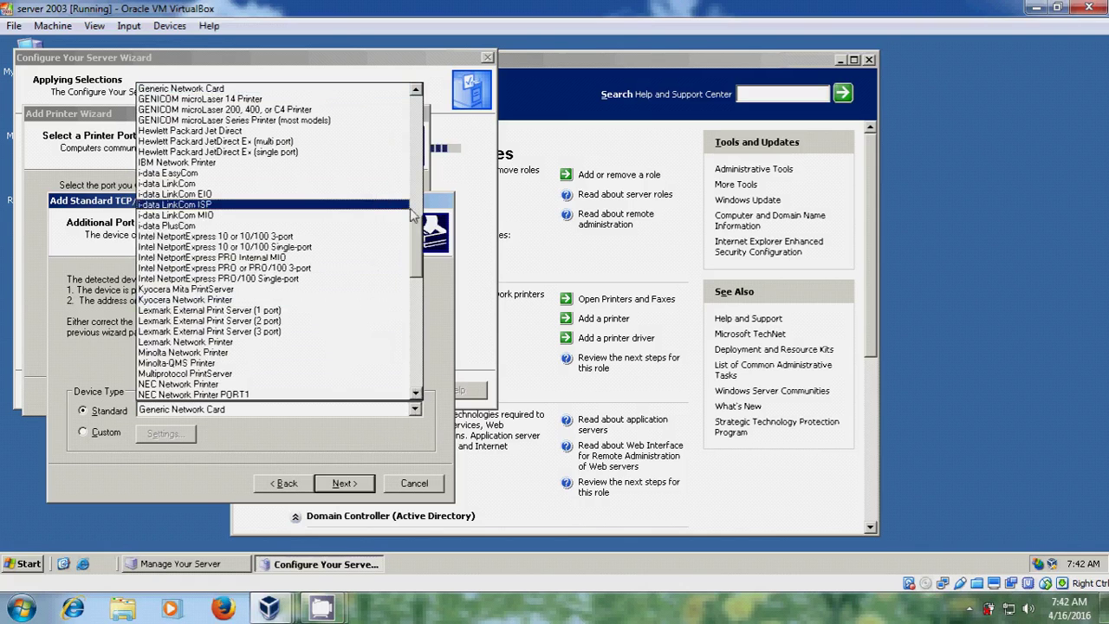
pyautogui.moveTo(418, 232); pyautogui.dragTo(433, 112)
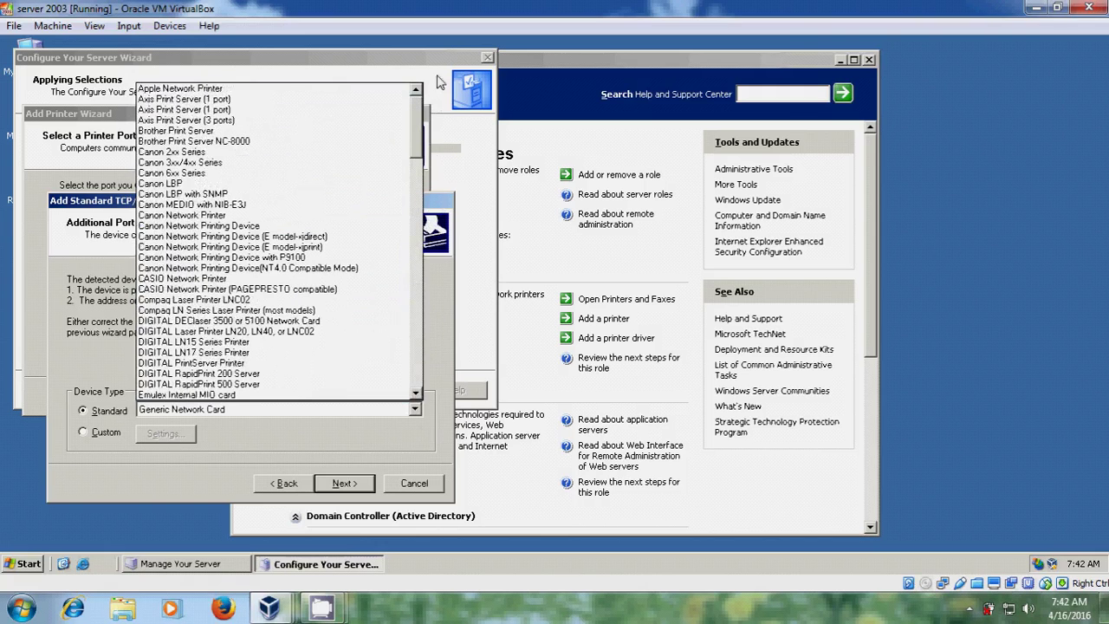
pyautogui.click(85, 439)
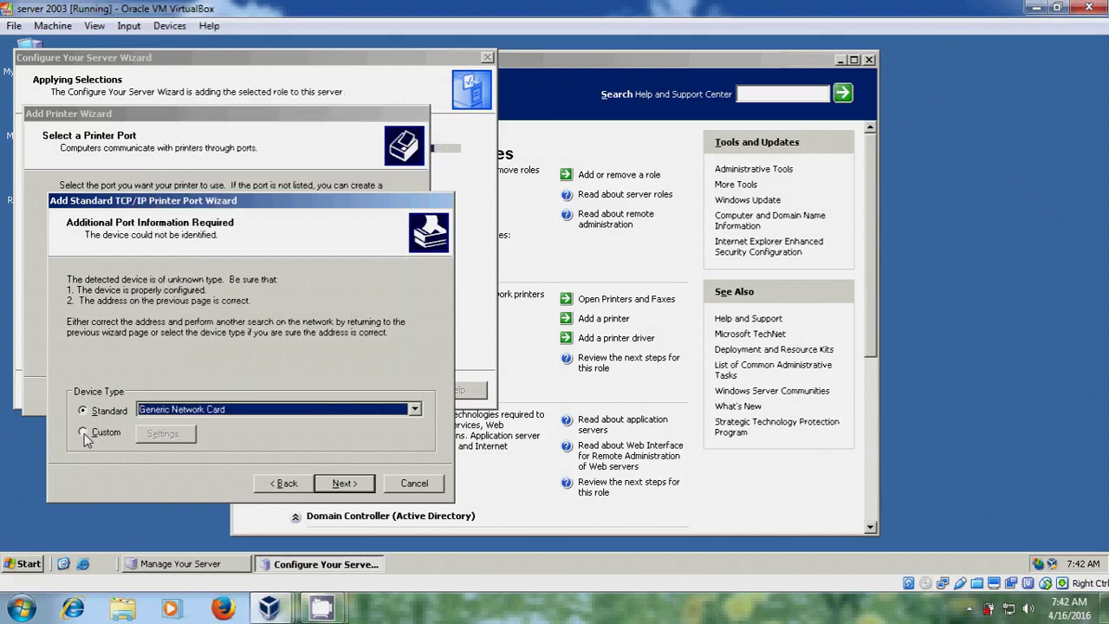
pyautogui.click(84, 434)
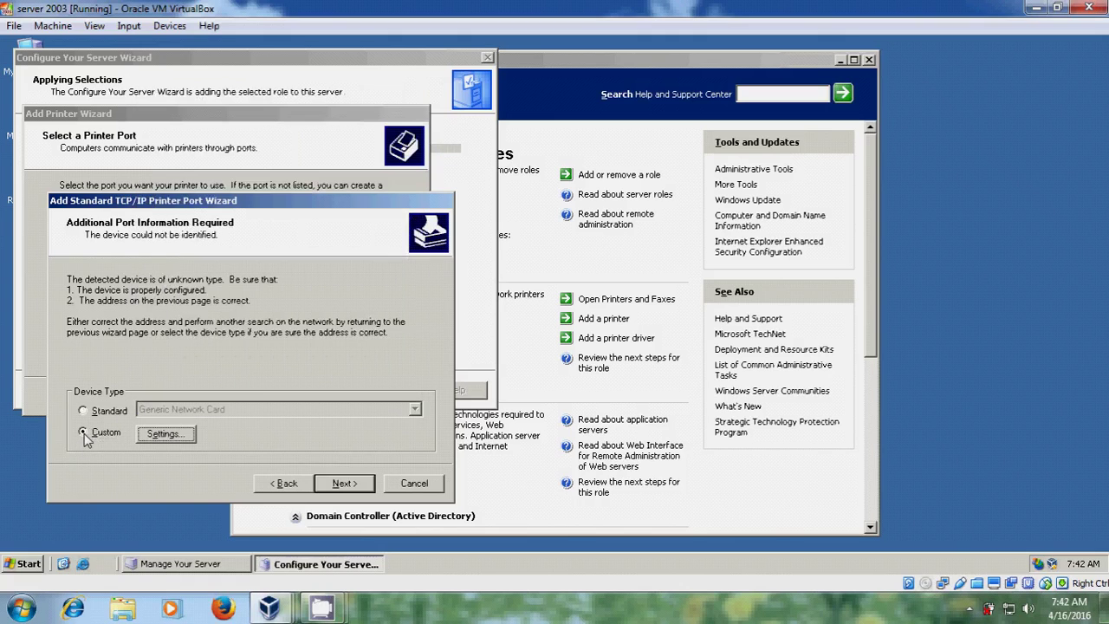
pyautogui.click(184, 437)
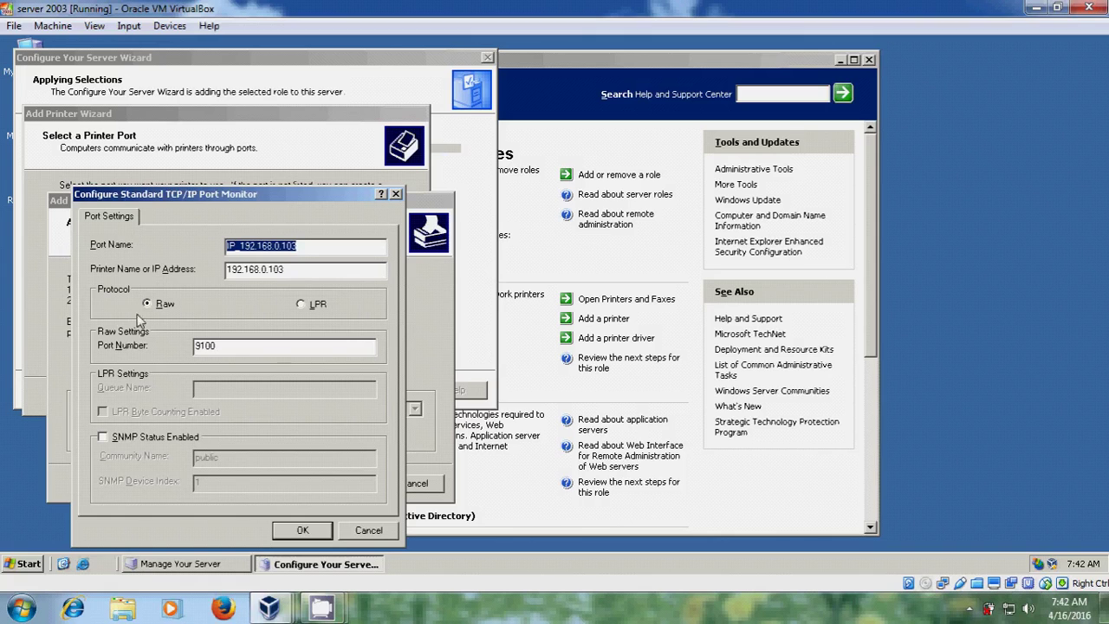
pyautogui.click(368, 530)
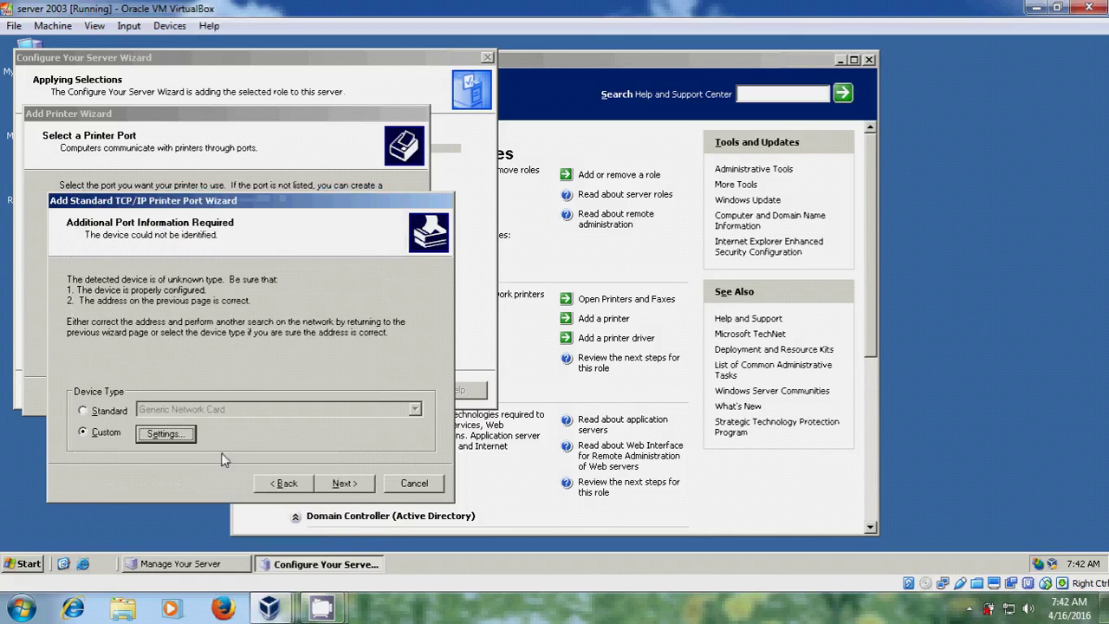
pyautogui.click(85, 412)
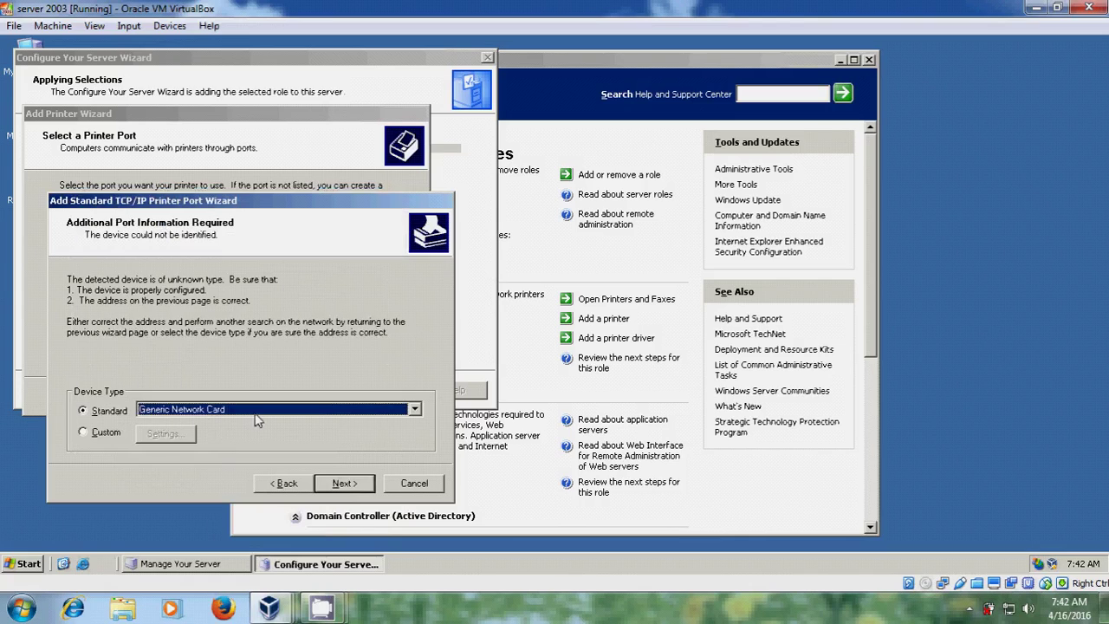
# - Accept Generic Network Card as the device type and finish creating the TCP/IP printer port
pyautogui.click(343, 486)
pyautogui.click(352, 490)
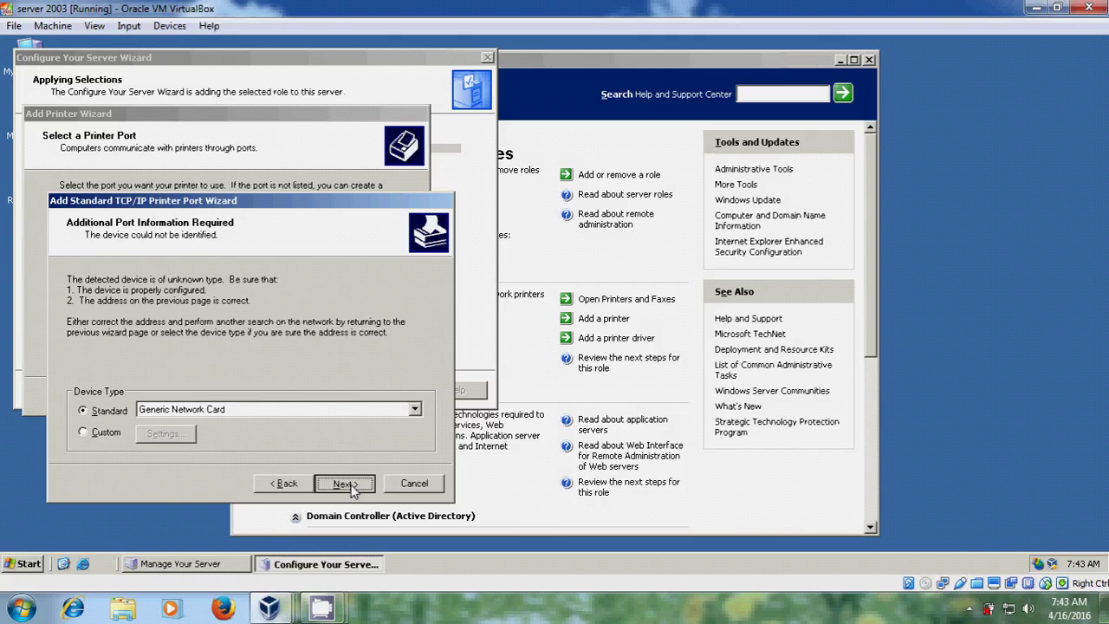
pyautogui.click(352, 491)
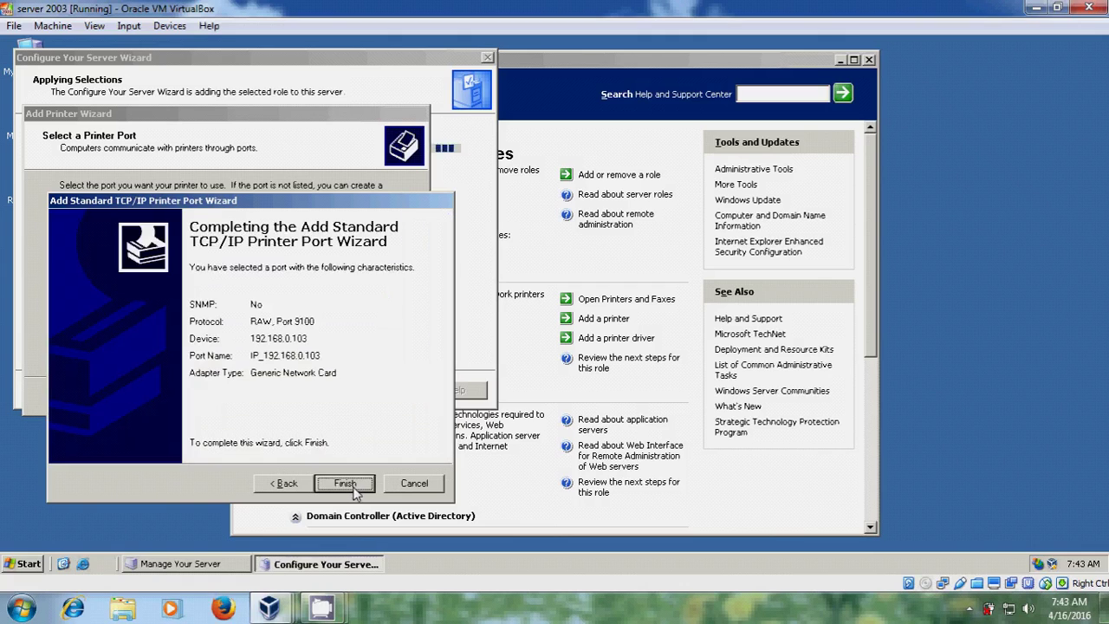
pyautogui.click(351, 488)
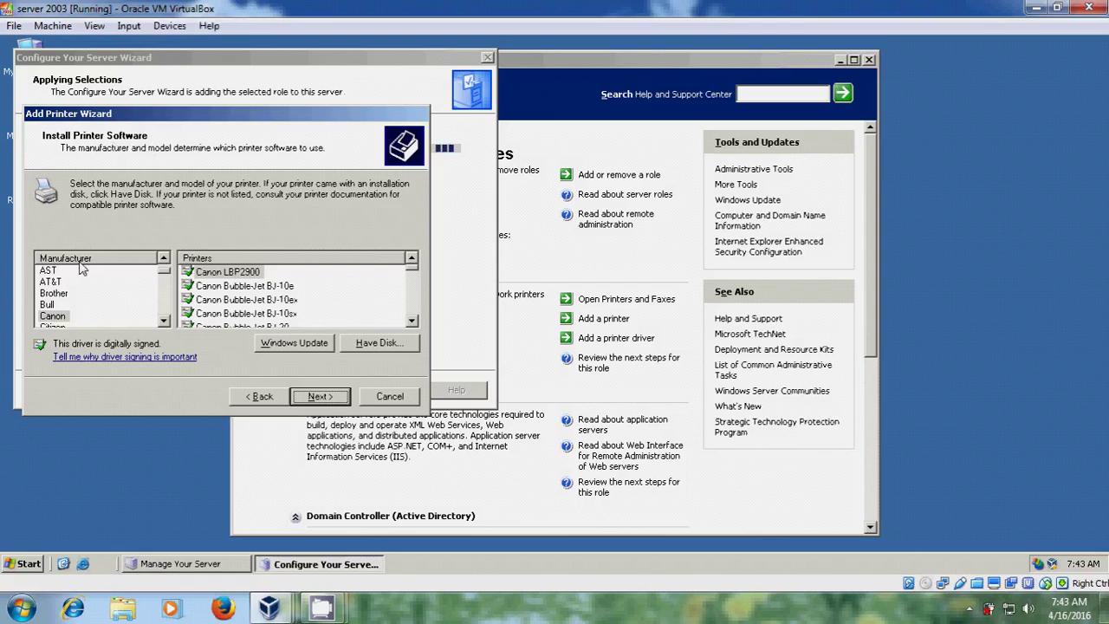
# - Choose Canon as the manufacturer and Canon LBP-3260 as the printer model, and continue to the printer naming
pyautogui.click(54, 317)
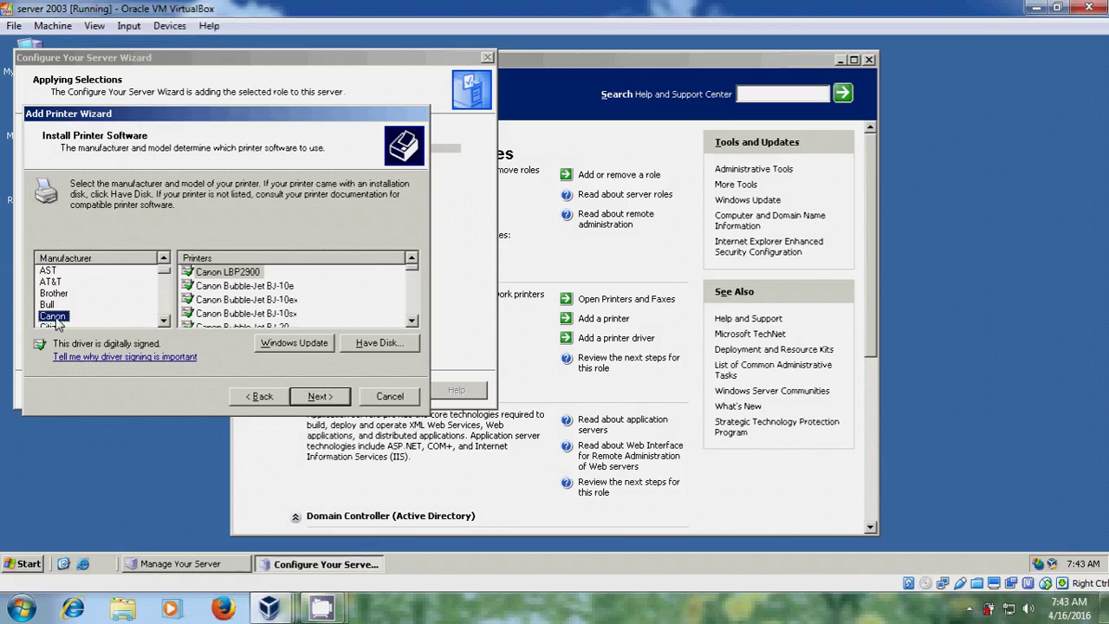
pyautogui.click(415, 322)
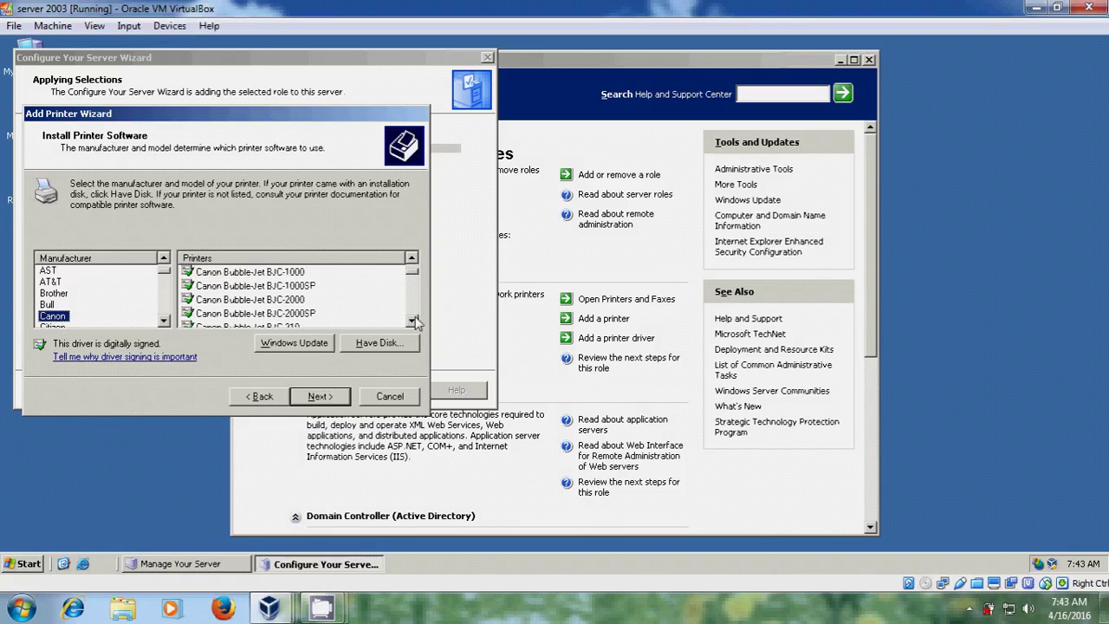
pyautogui.click(413, 322)
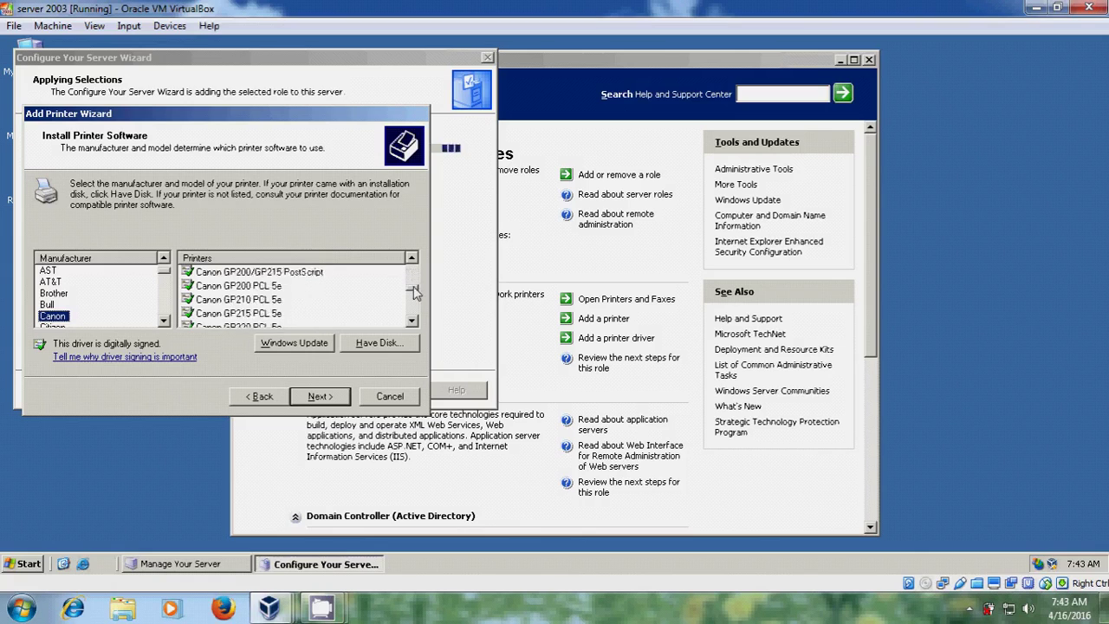
pyautogui.click(413, 322)
pyautogui.click(413, 322)
pyautogui.click(413, 322)
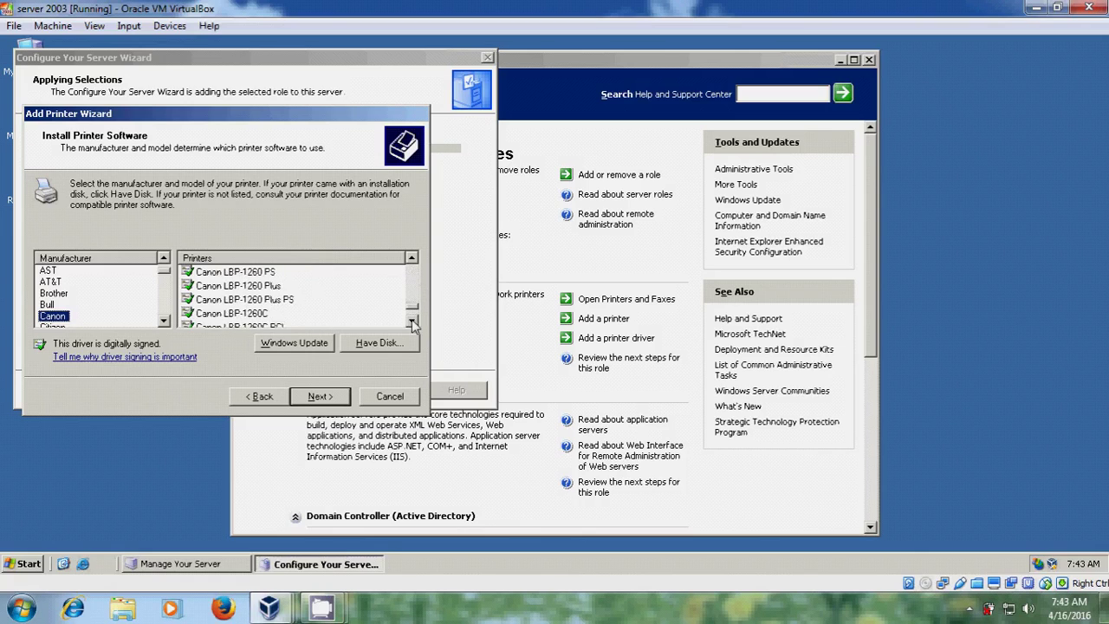
pyautogui.click(413, 322)
pyautogui.click(413, 323)
pyautogui.click(413, 322)
pyautogui.click(413, 322)
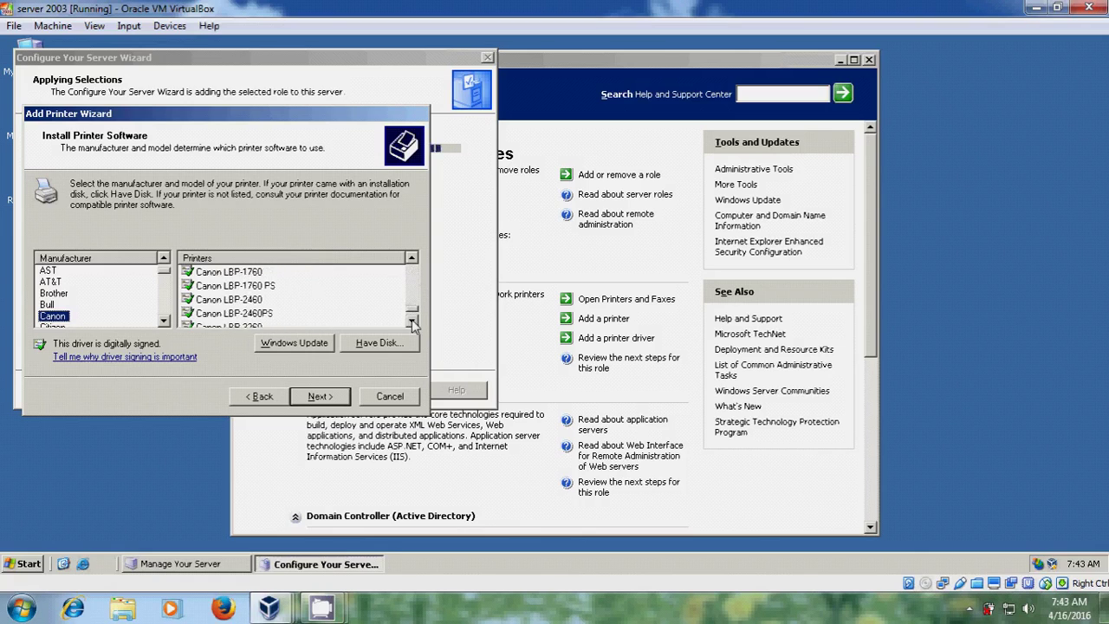
pyautogui.click(413, 323)
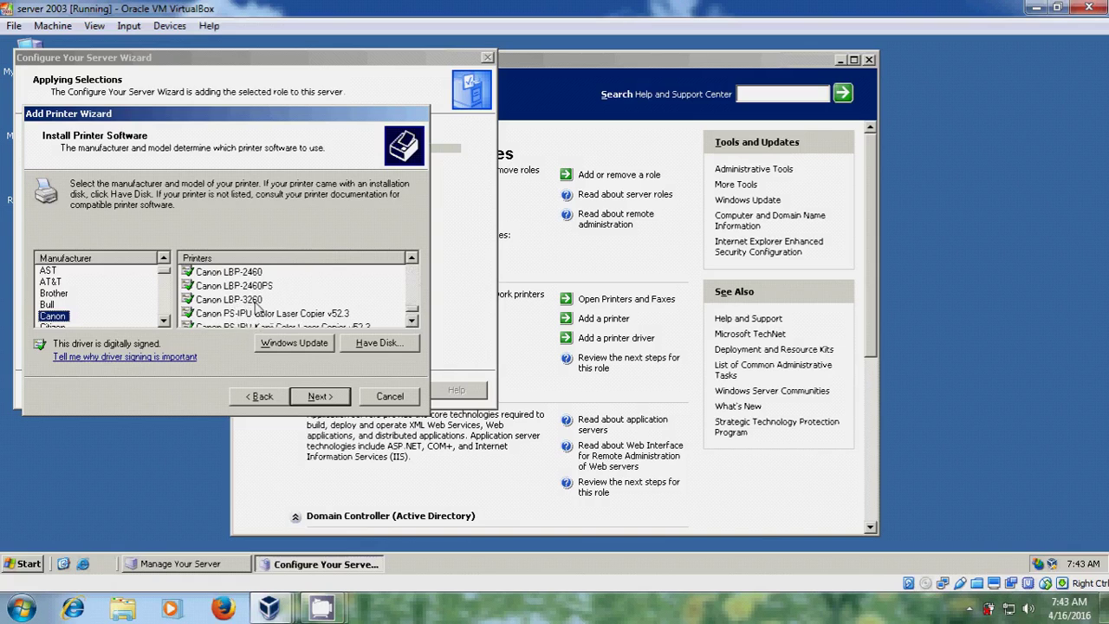
pyautogui.click(255, 302)
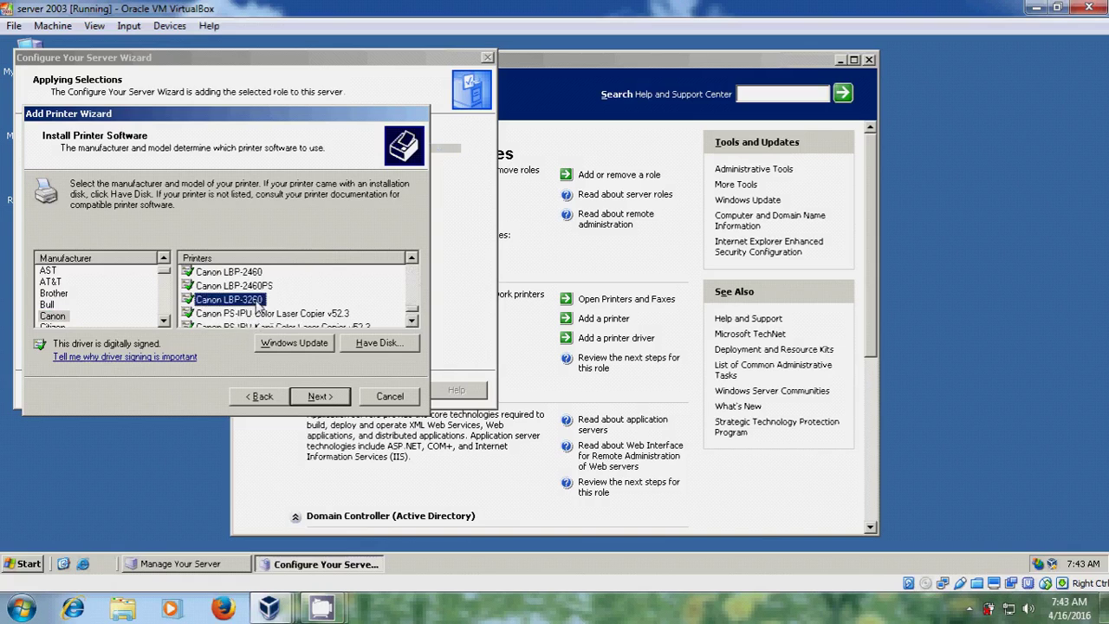
pyautogui.click(319, 396)
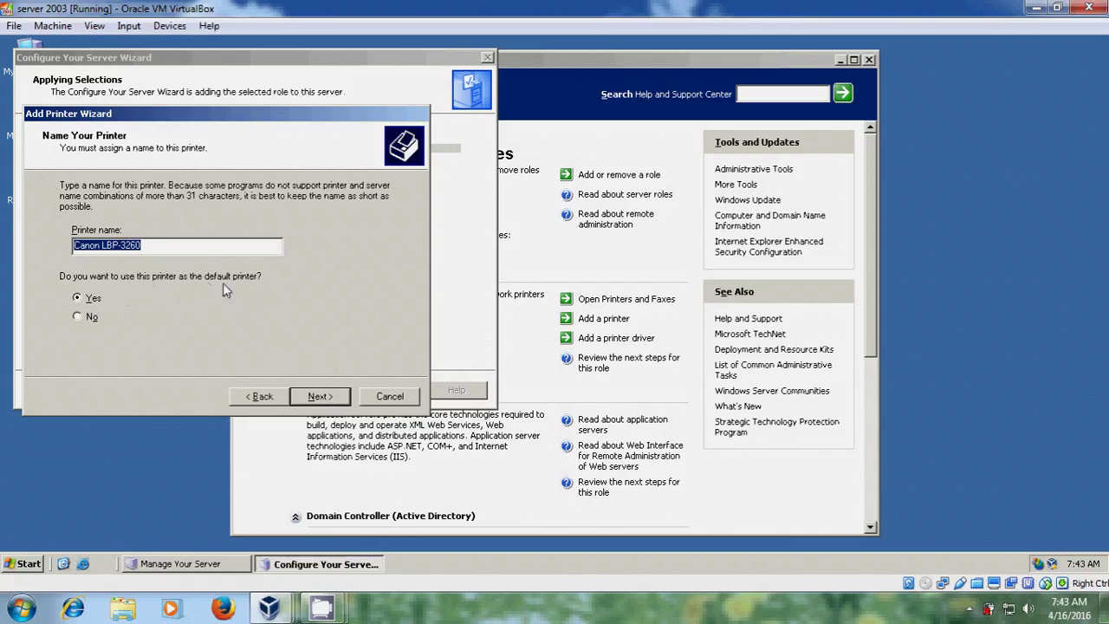
# - Keep the name Canon LBP-3260, do not make it the default printer, and share it as CanonLBP.2
pyautogui.click(77, 317)
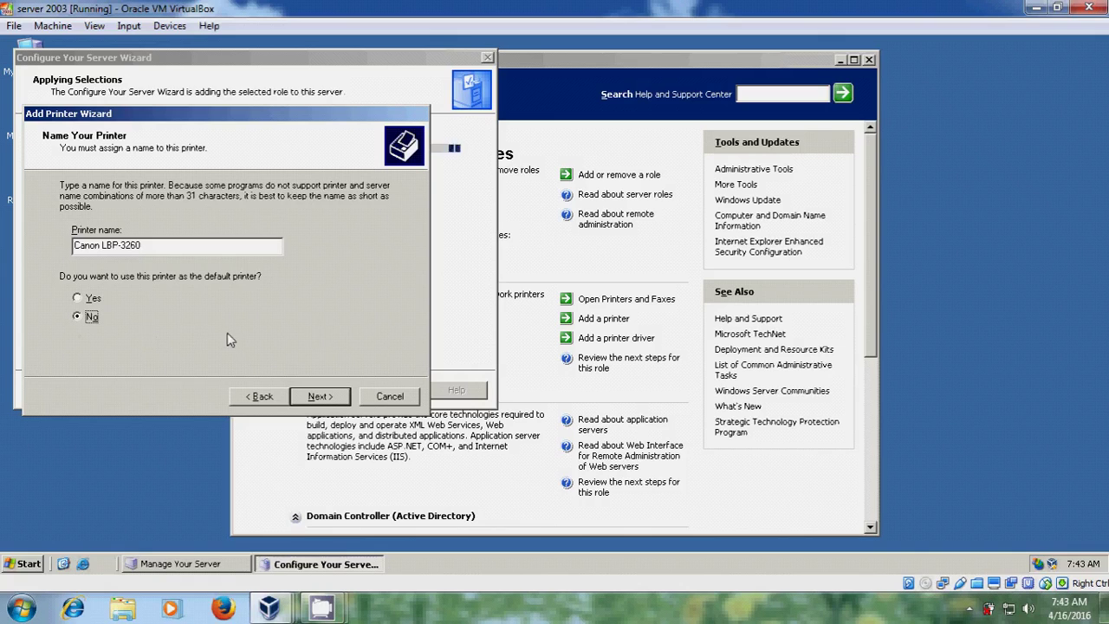
pyautogui.click(318, 397)
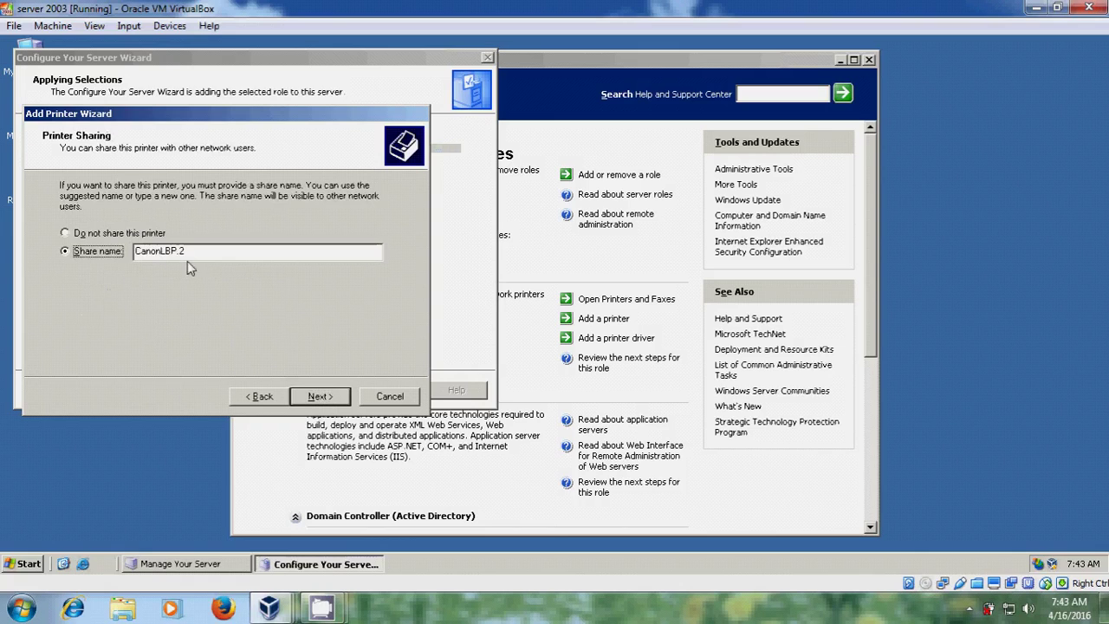
pyautogui.click(327, 400)
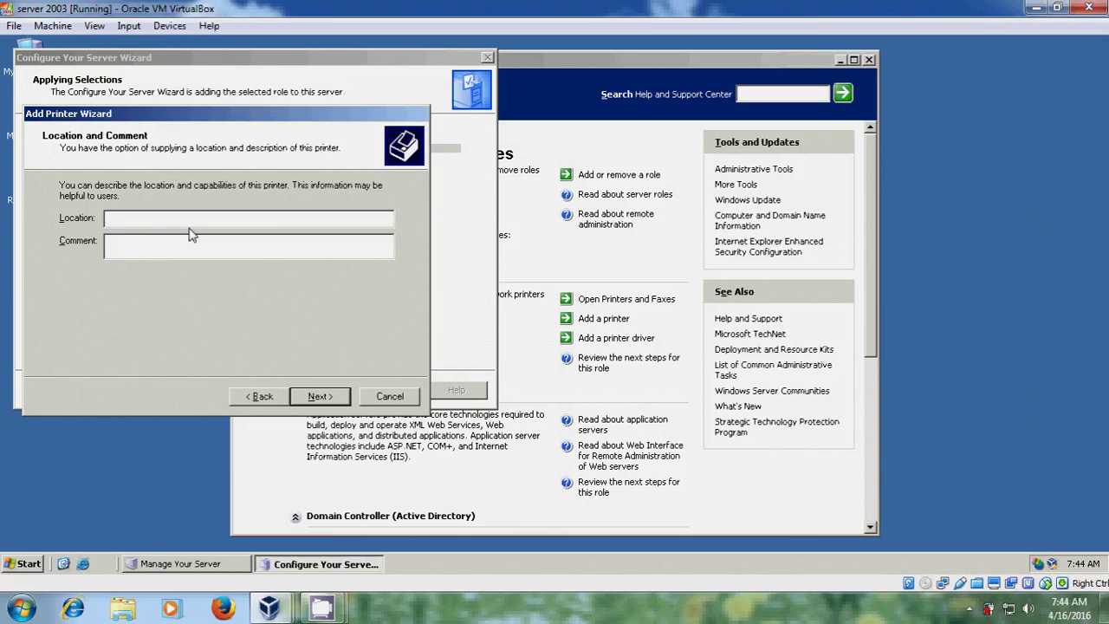
# - Set the second printer's location to 1st Block and its comment to Tech Support, and continue
pyautogui.write('1s')
pyautogui.write('t B')
pyautogui.write('Tec')
pyautogui.write('h S')
pyautogui.write('upport')
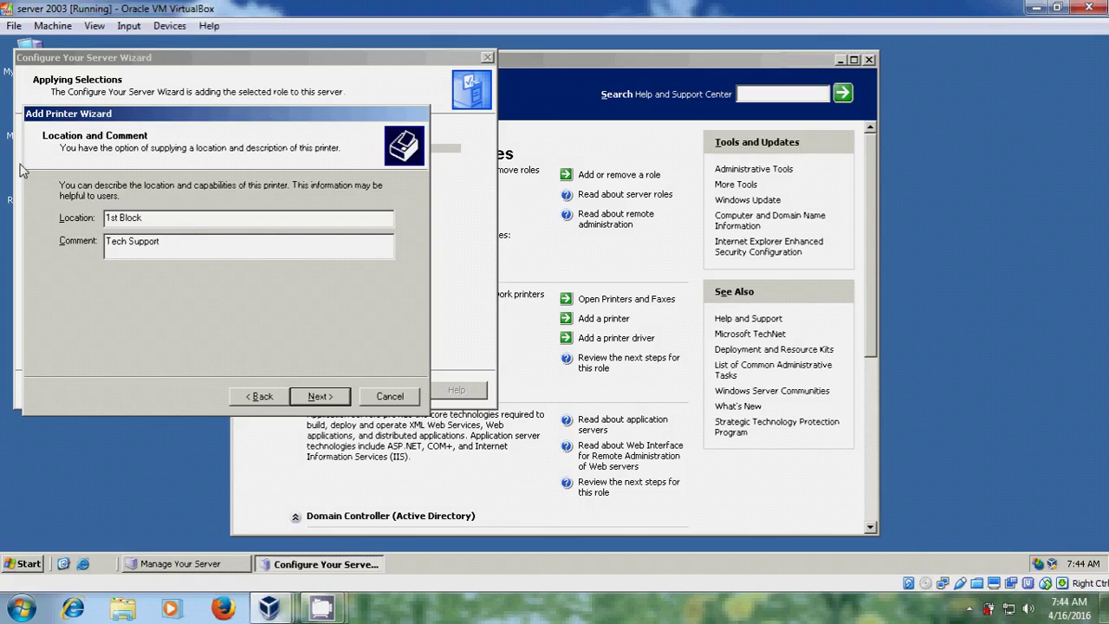
pyautogui.click(316, 397)
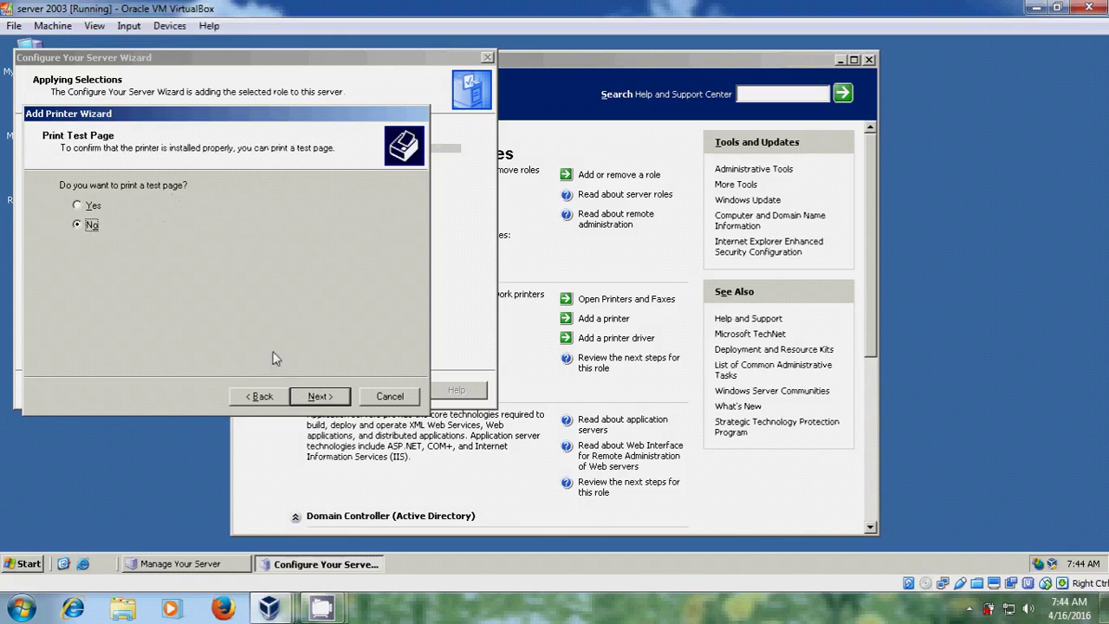
# - Decline the test page, complete the Add Printer Wizard without restarting it, and close the Configure Your Server Wizard
pyautogui.click(317, 396)
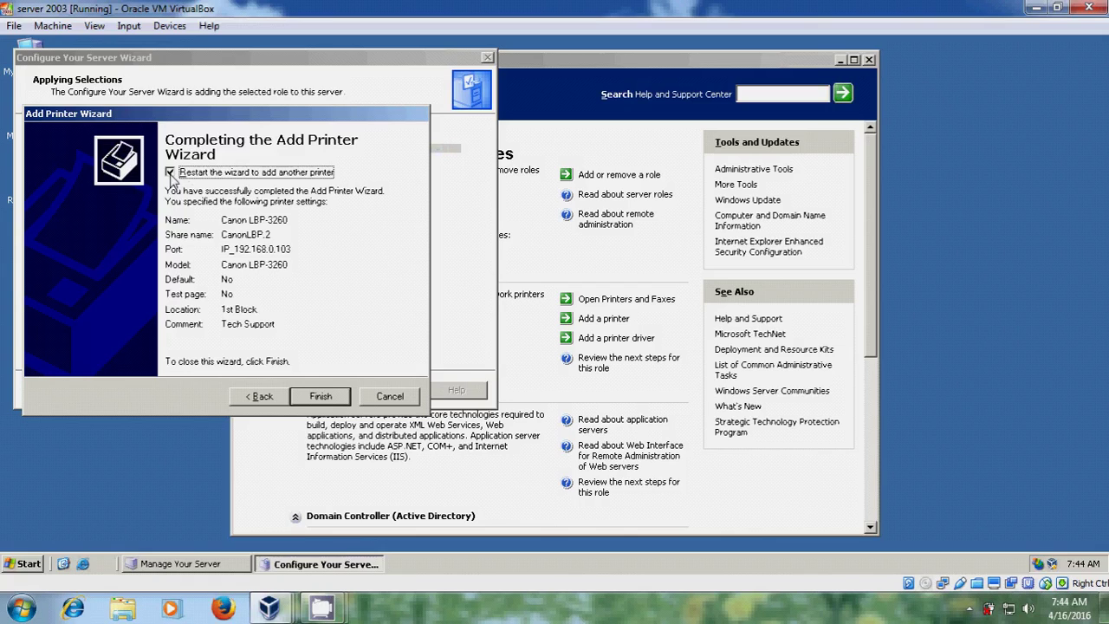
pyautogui.click(328, 398)
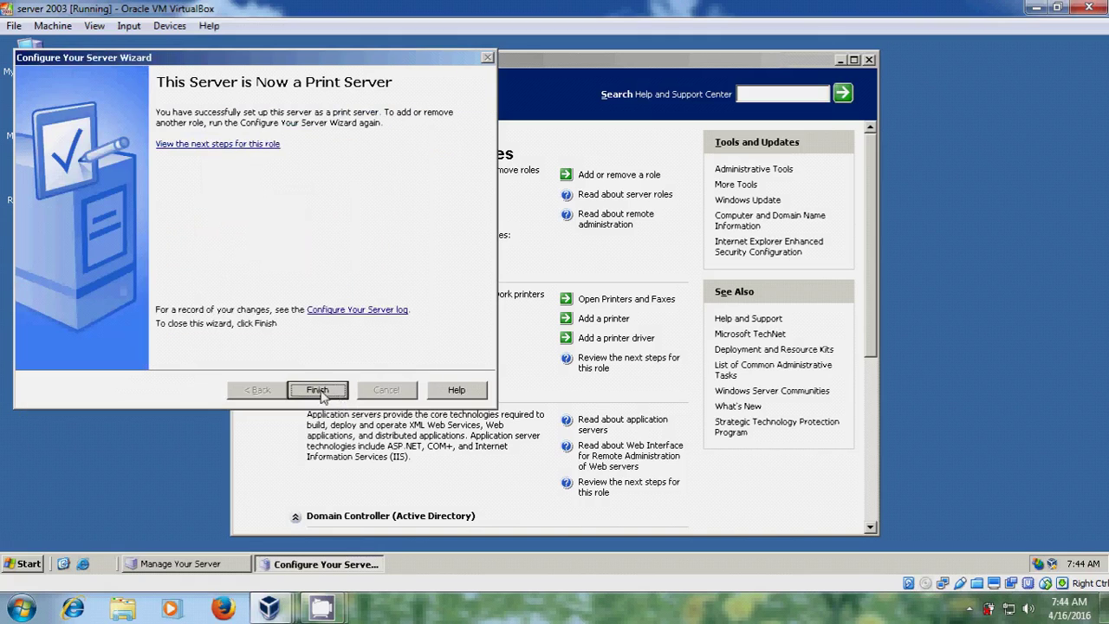
pyautogui.click(318, 391)
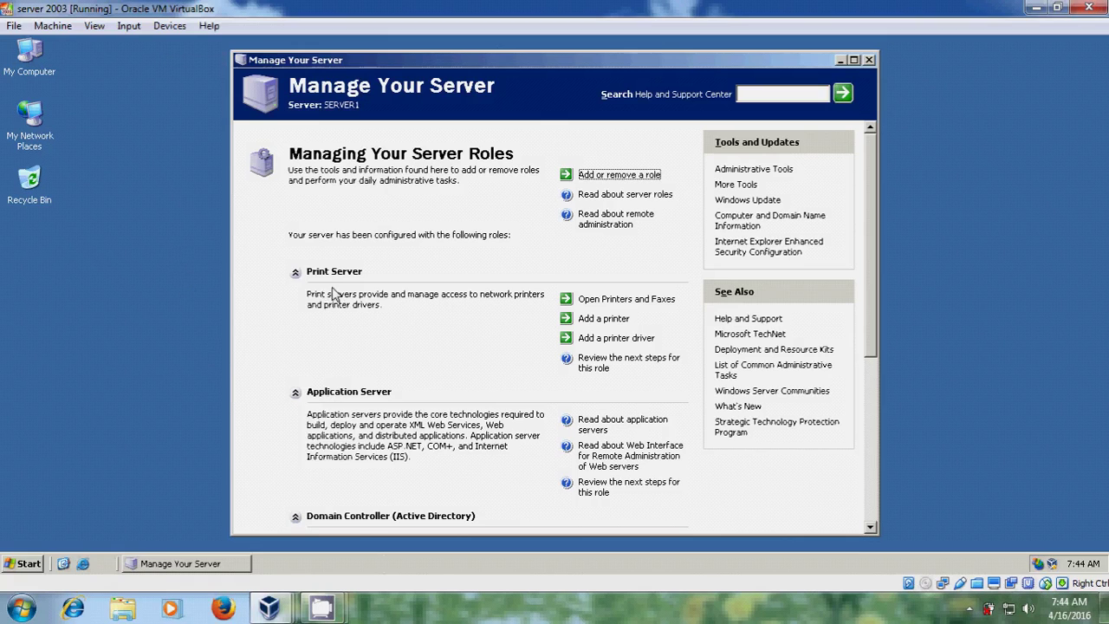
# - Open Printers and Faxes on the server and check the status of Canon LBP2900 and Canon LBP-3260
pyautogui.click(26, 563)
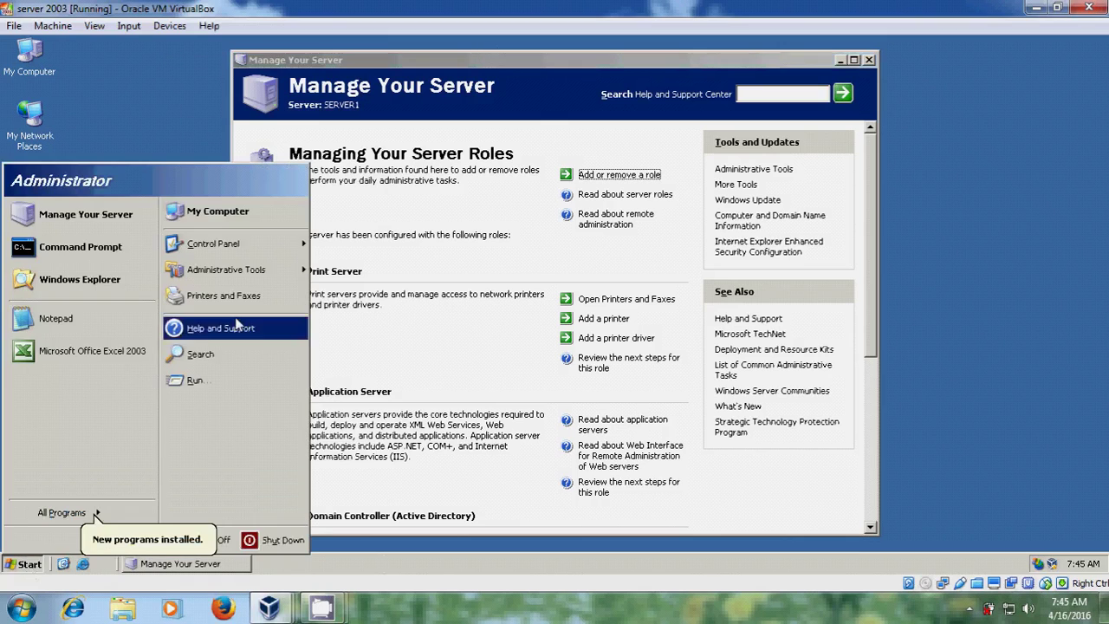
pyautogui.click(279, 304)
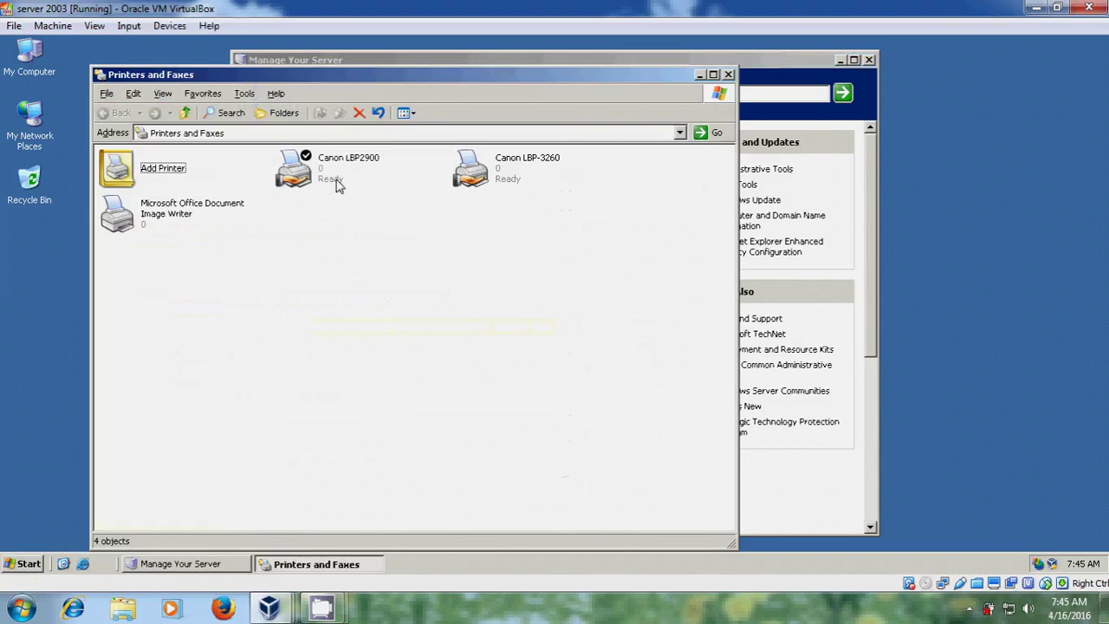
pyautogui.moveTo(338, 185)
pyautogui.moveTo(528, 172)
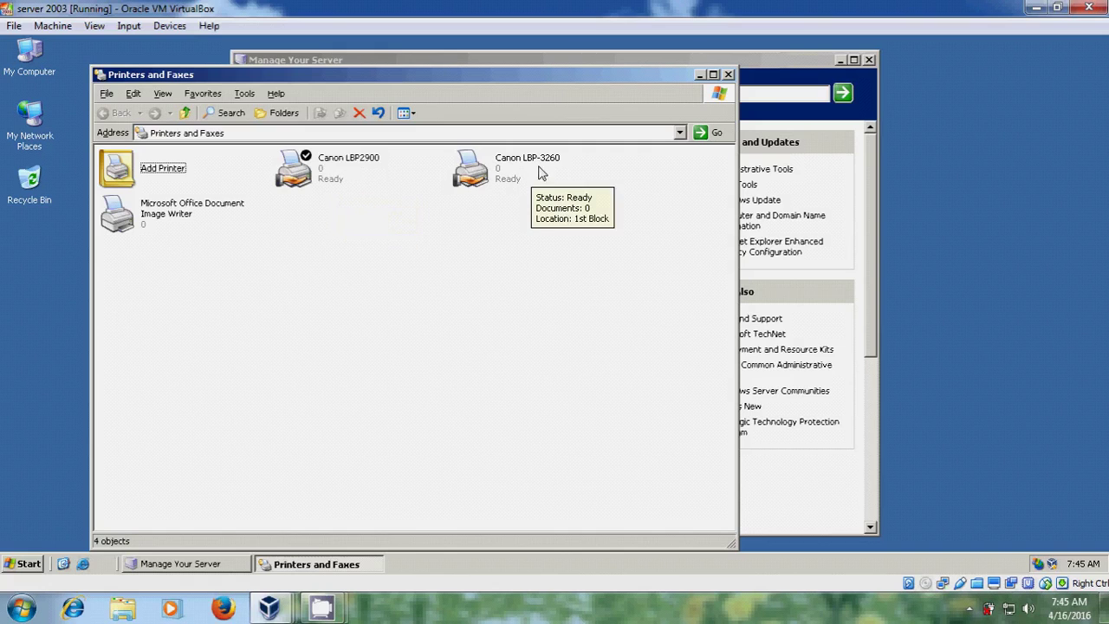
pyautogui.press('Home')
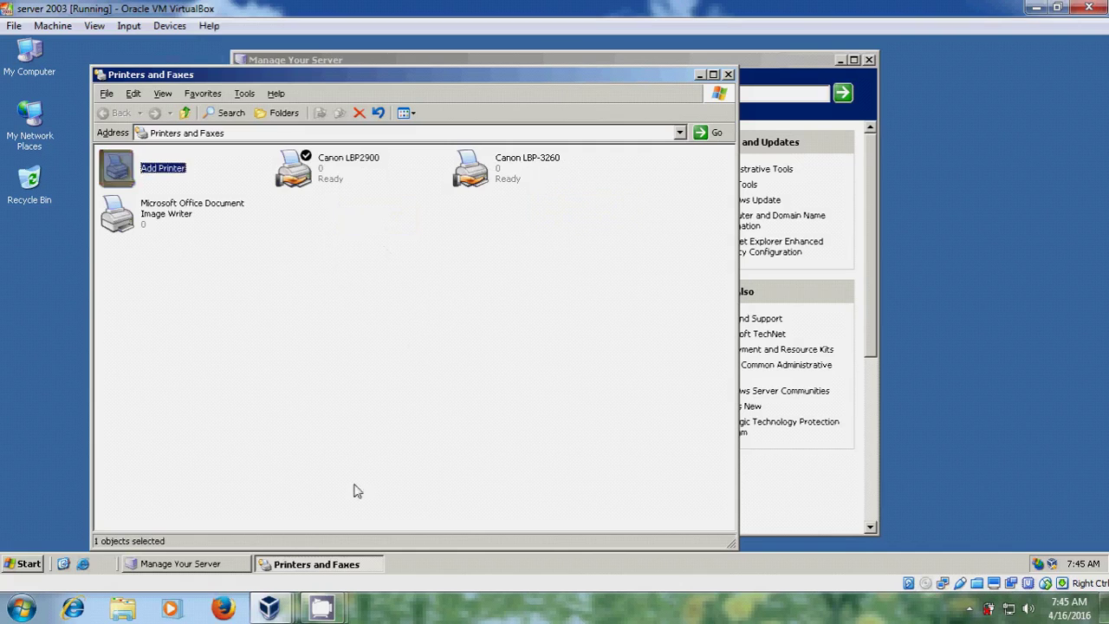
# - Switch to the 7wind virtual machine and open Devices and Printers
pyautogui.moveTo(275, 611)
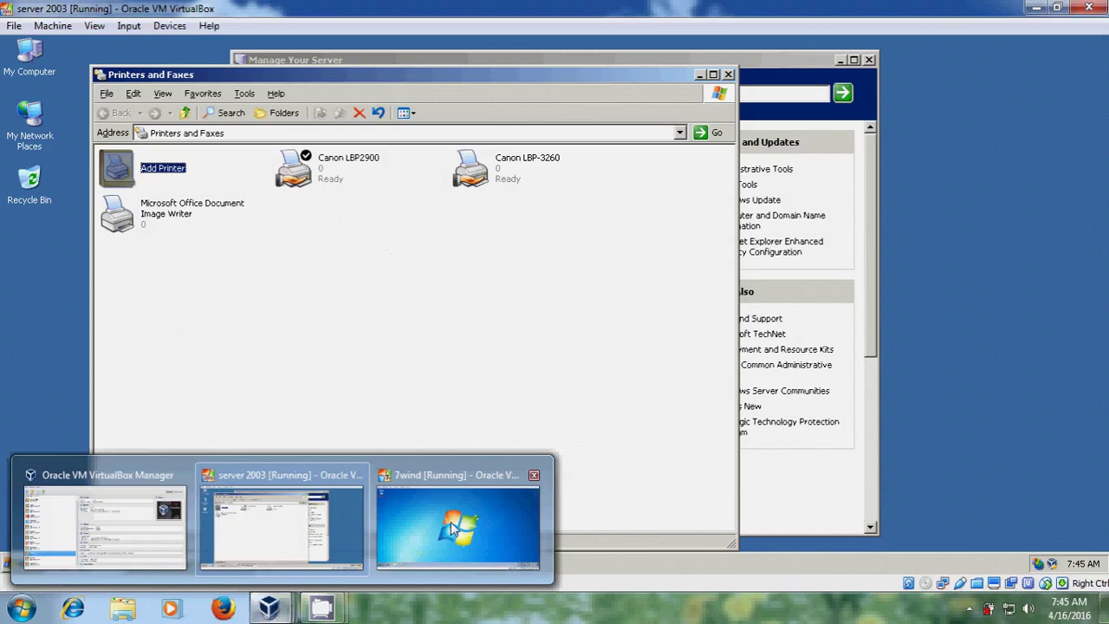
pyautogui.click(411, 503)
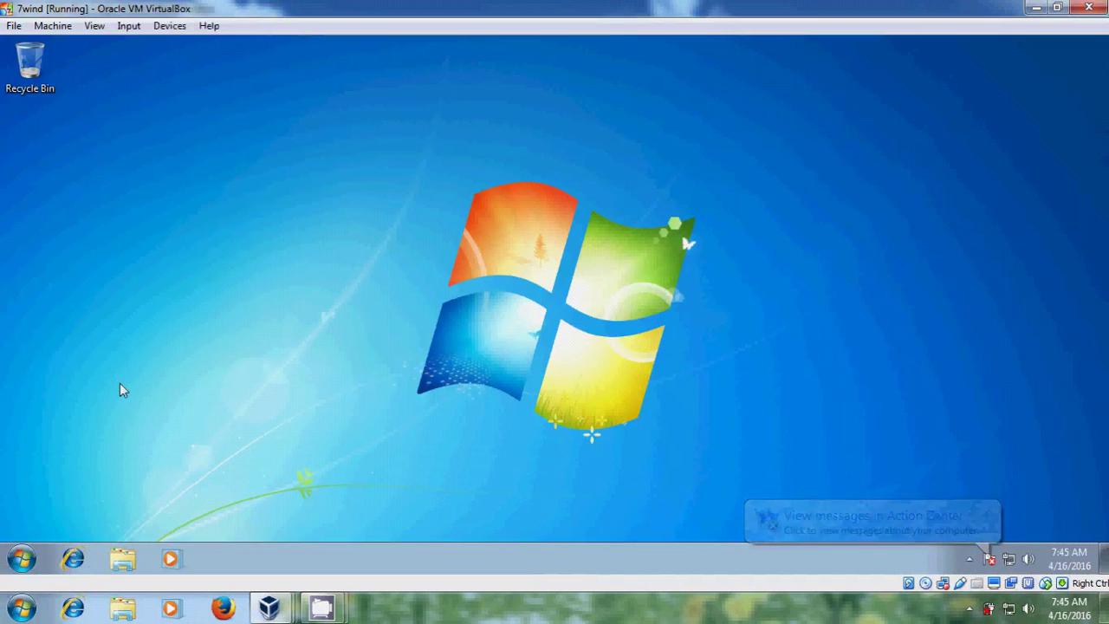
pyautogui.click(20, 560)
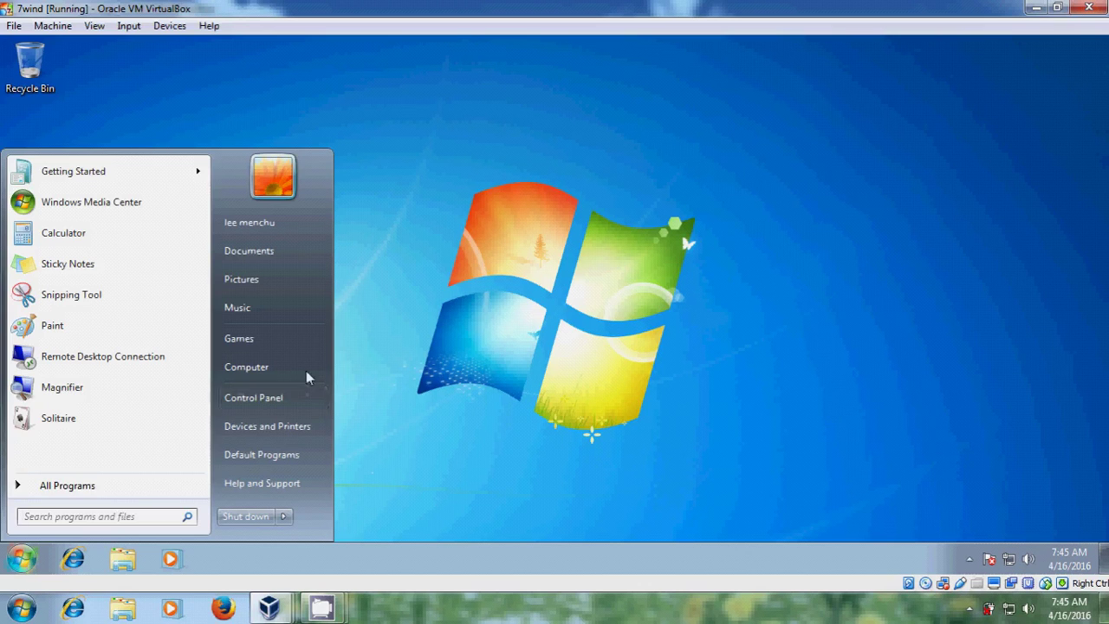
pyautogui.click(297, 433)
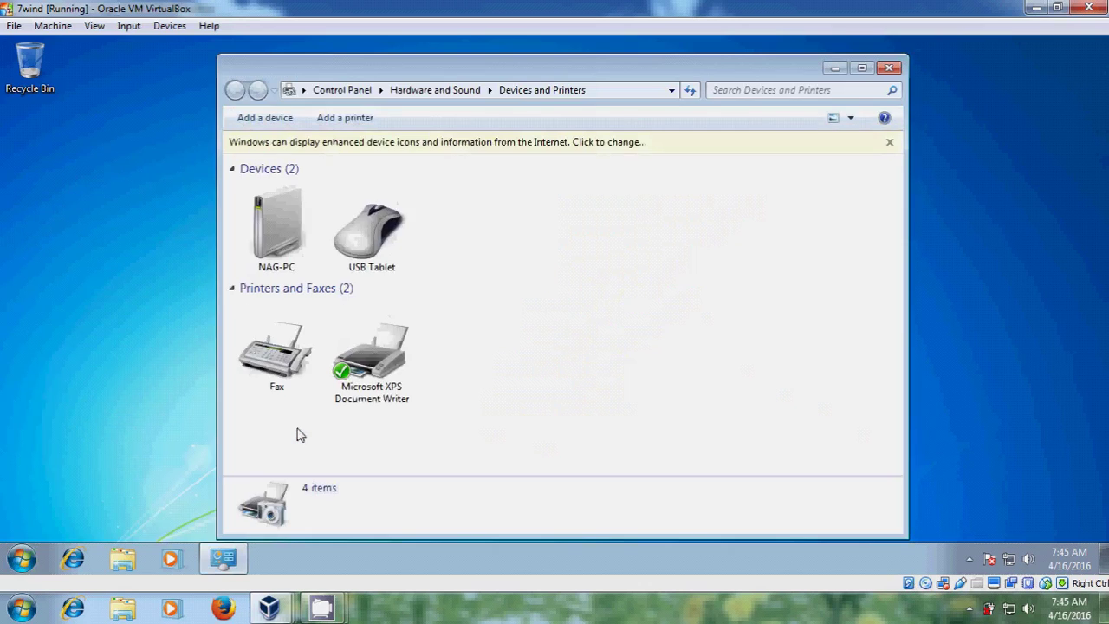
# - Add the network printer Canon LBP2900 on SERVER1, install its driver from the server, finish without a test page and close Devices and Printers
pyautogui.click(352, 121)
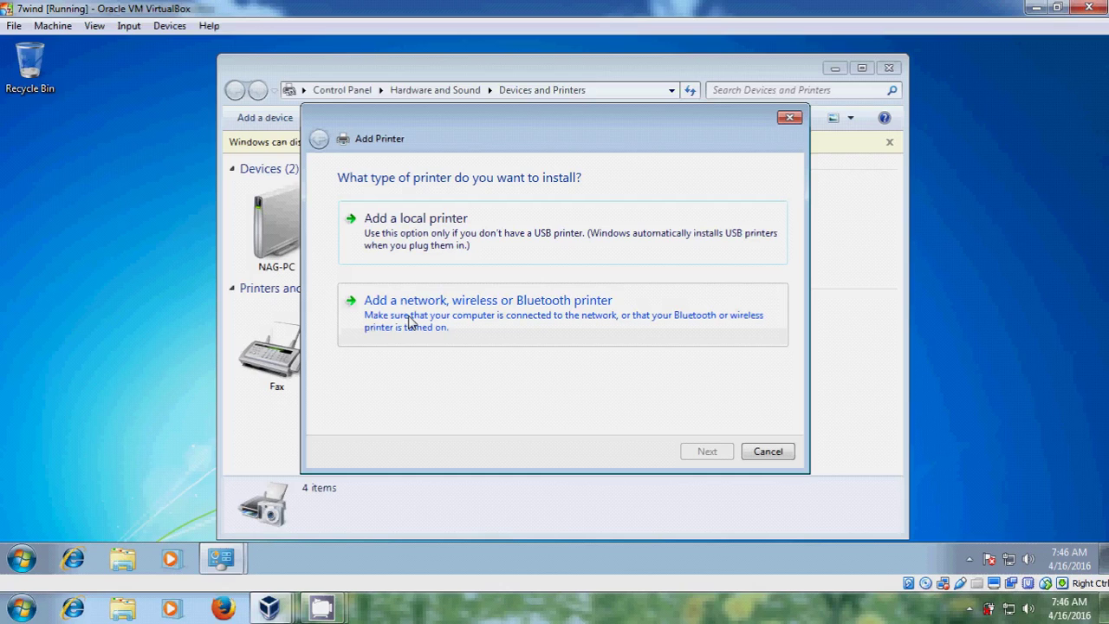
pyautogui.click(410, 320)
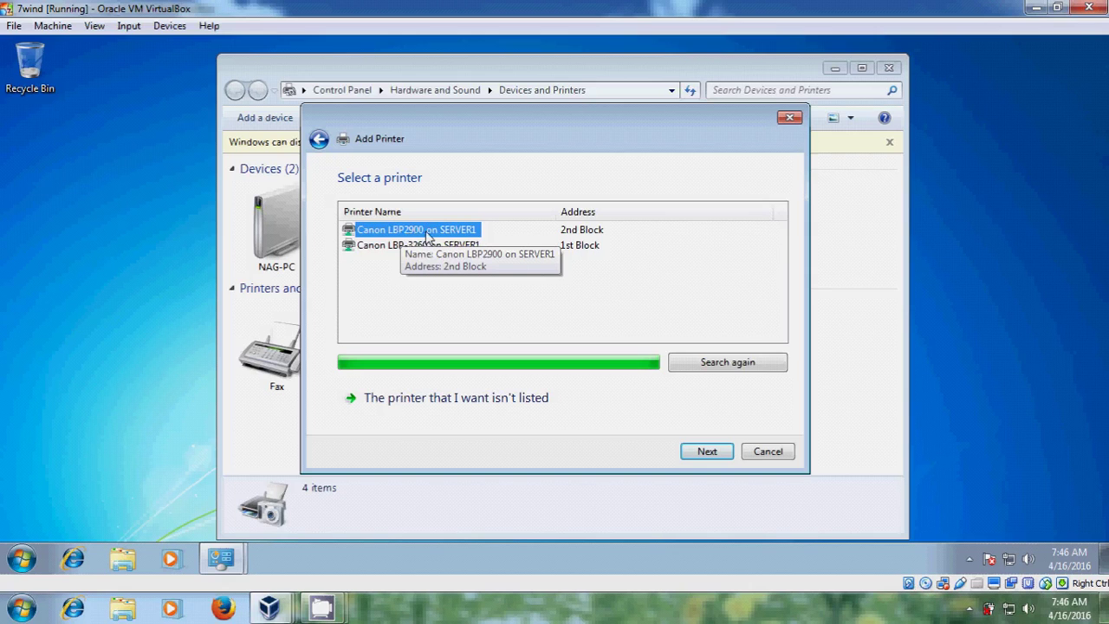
pyautogui.click(715, 453)
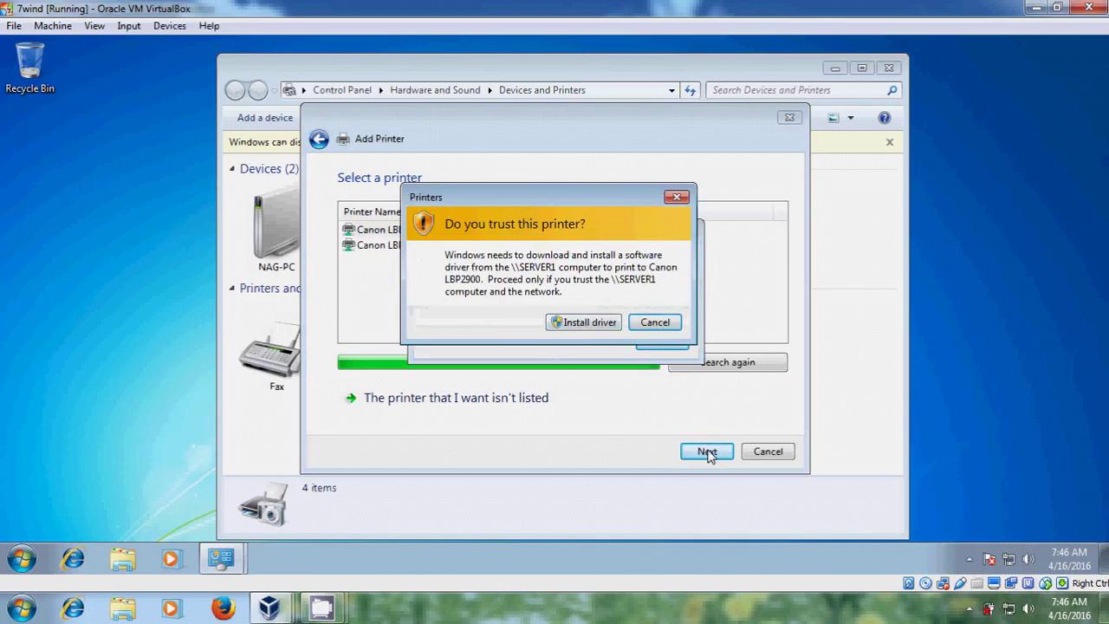
pyautogui.click(604, 326)
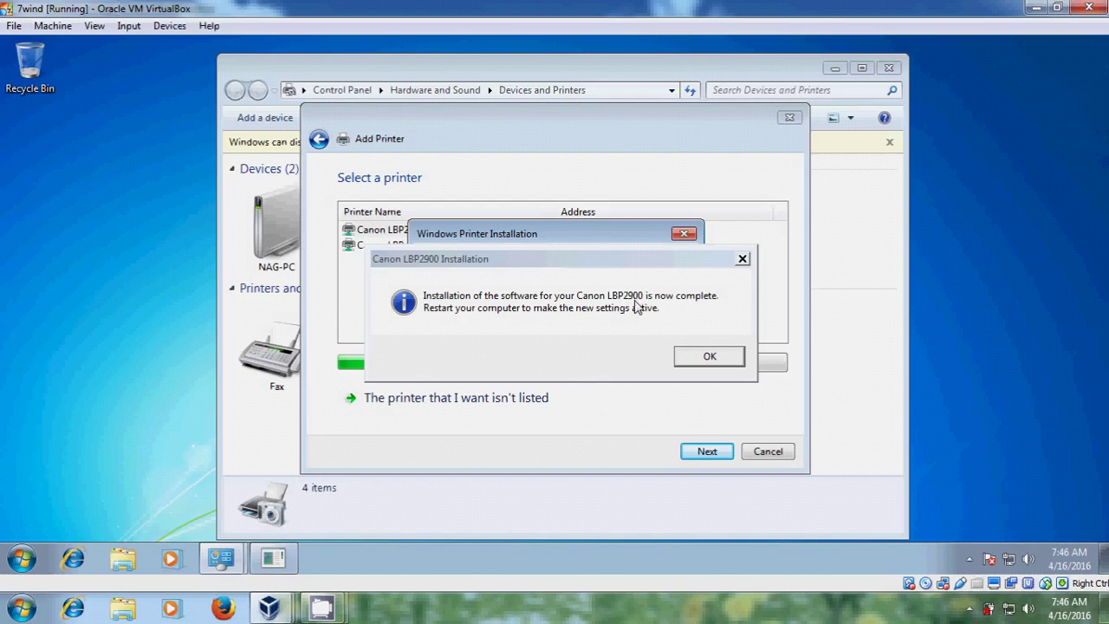
pyautogui.click(709, 358)
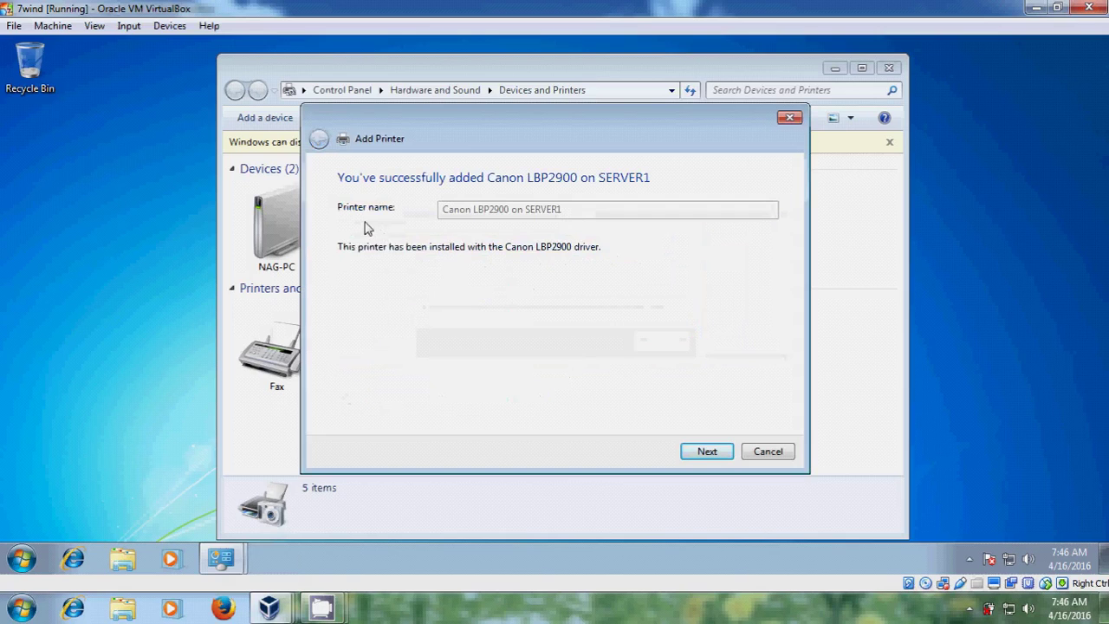
pyautogui.click(720, 456)
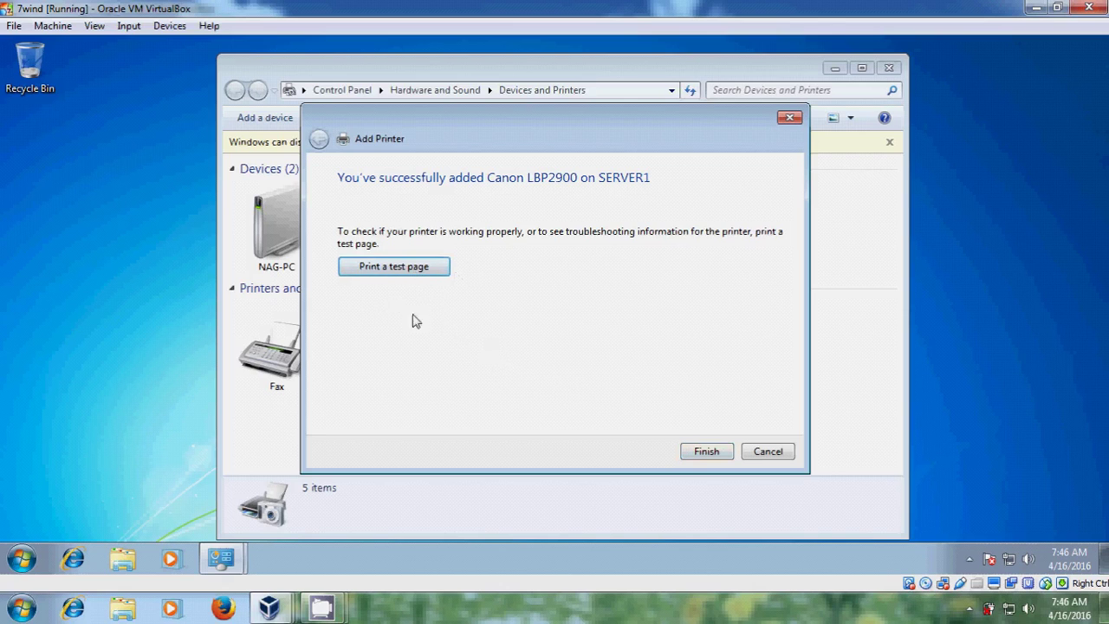
pyautogui.click(706, 451)
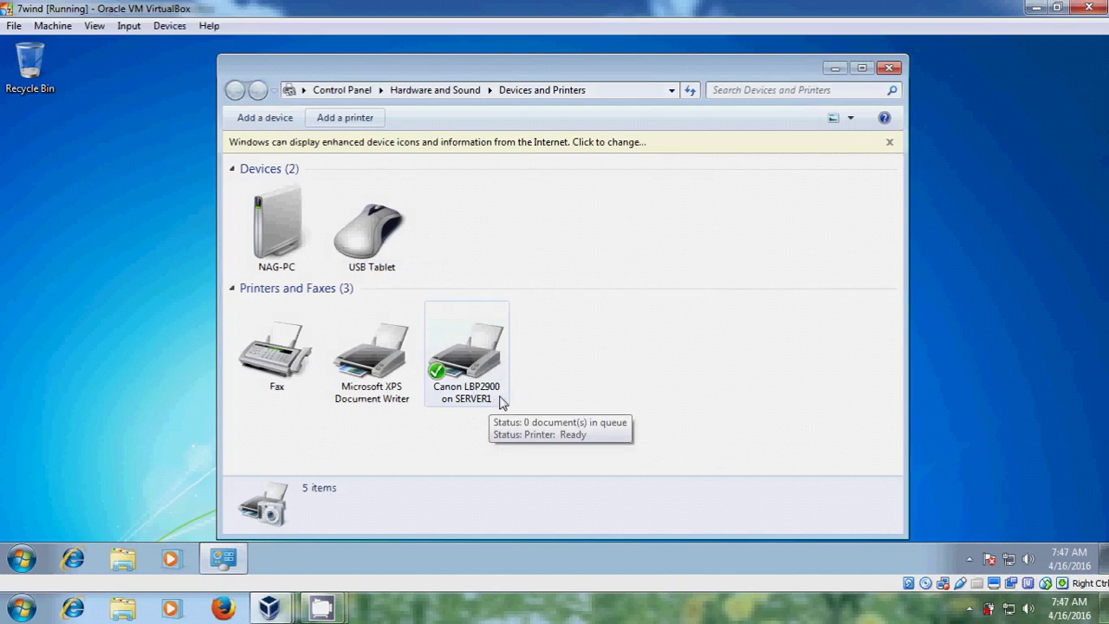
pyautogui.hotkey('alt', 'F4')
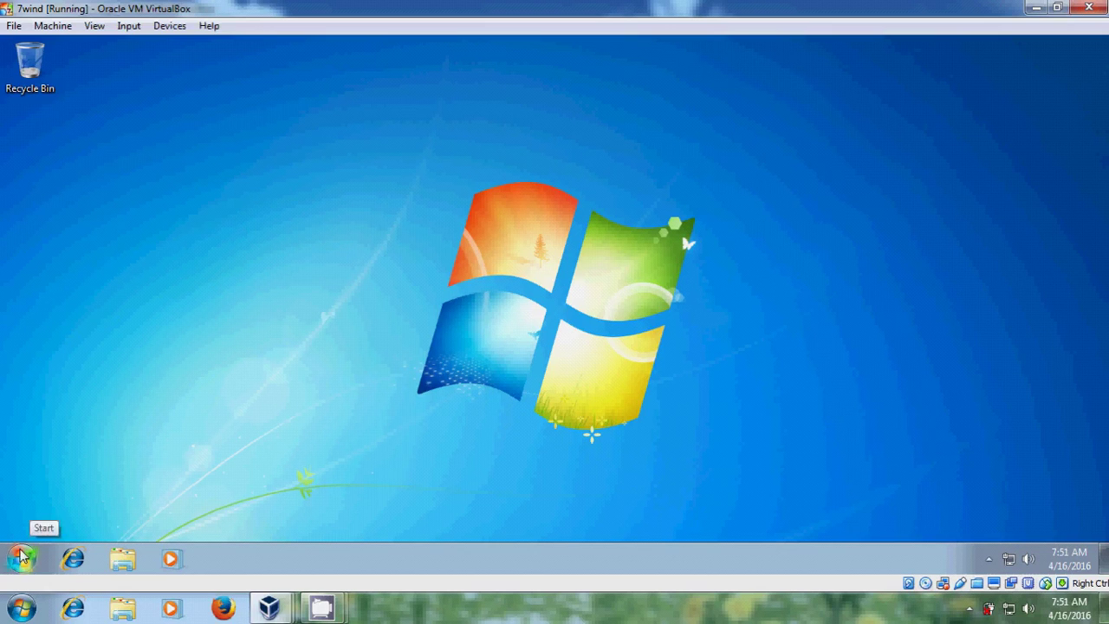
# - Reopen Devices and Printers and start adding a local printer on the existing port LPT1: (Printer Port)
pyautogui.click(21, 558)
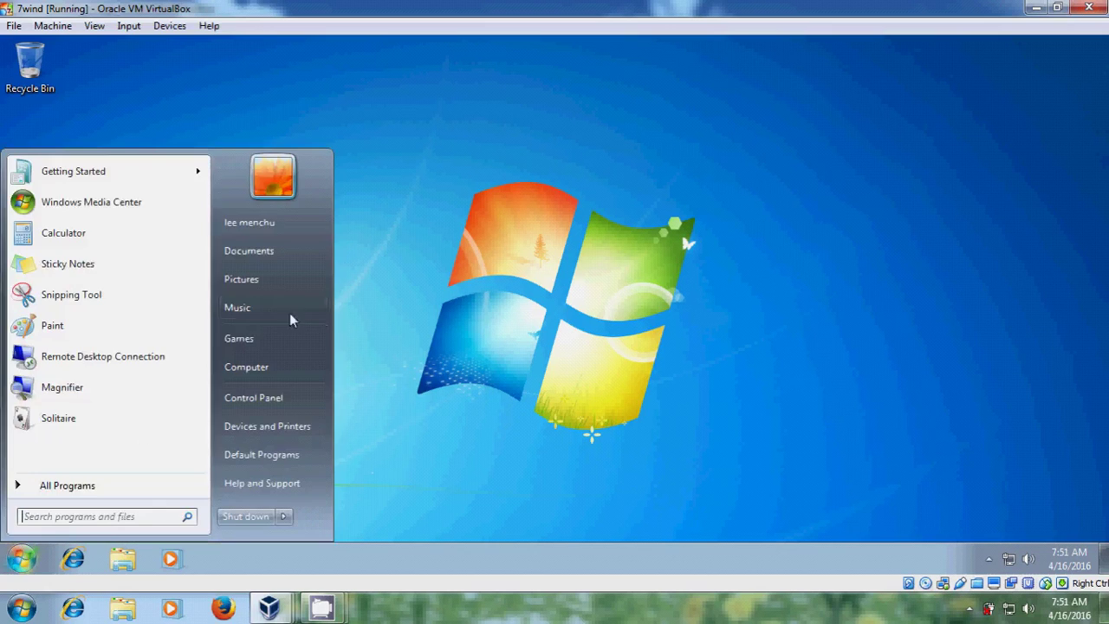
pyautogui.click(289, 428)
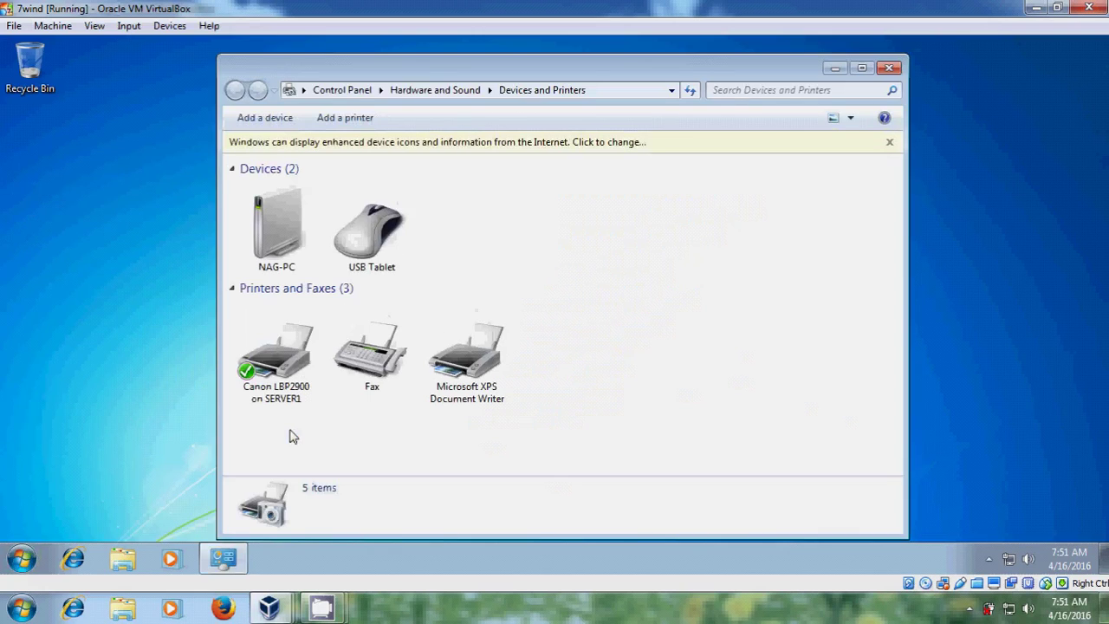
pyautogui.click(364, 118)
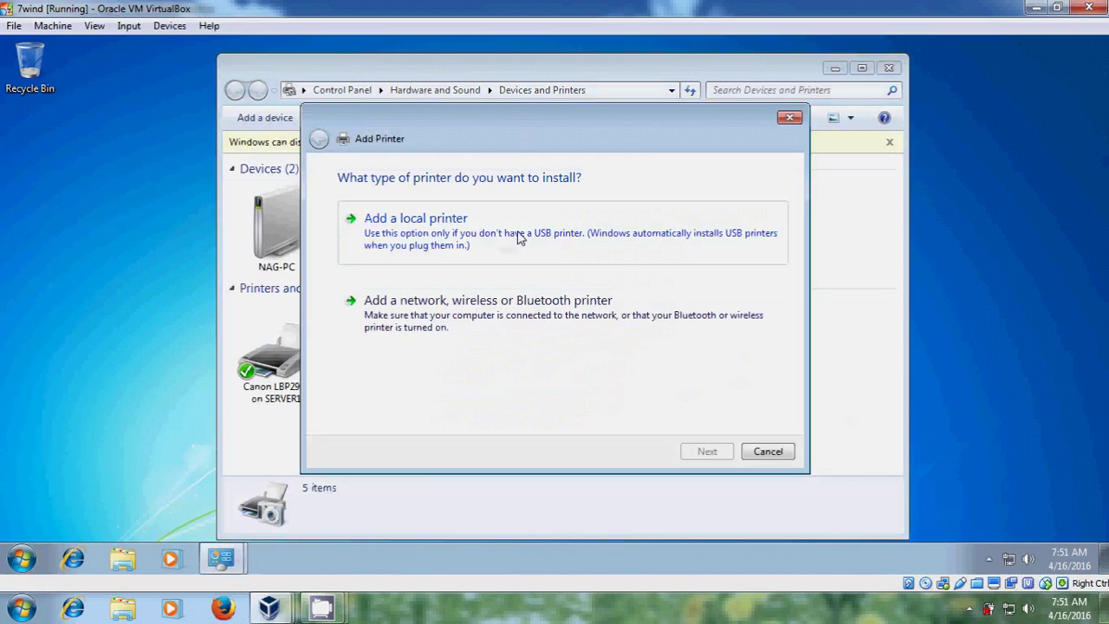
pyautogui.click(508, 230)
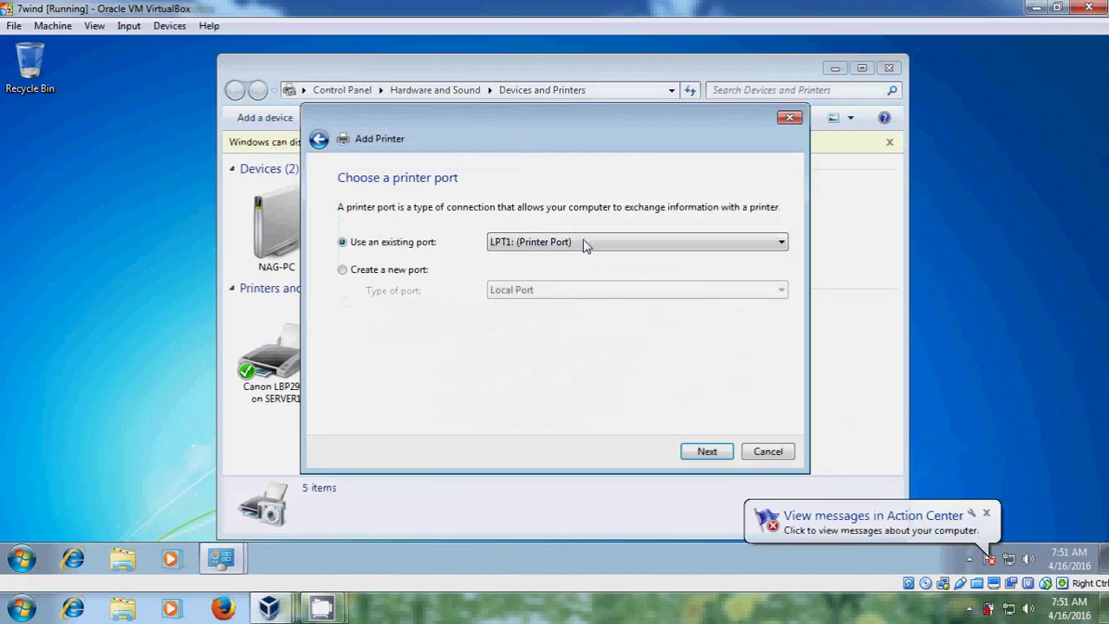
pyautogui.click(715, 456)
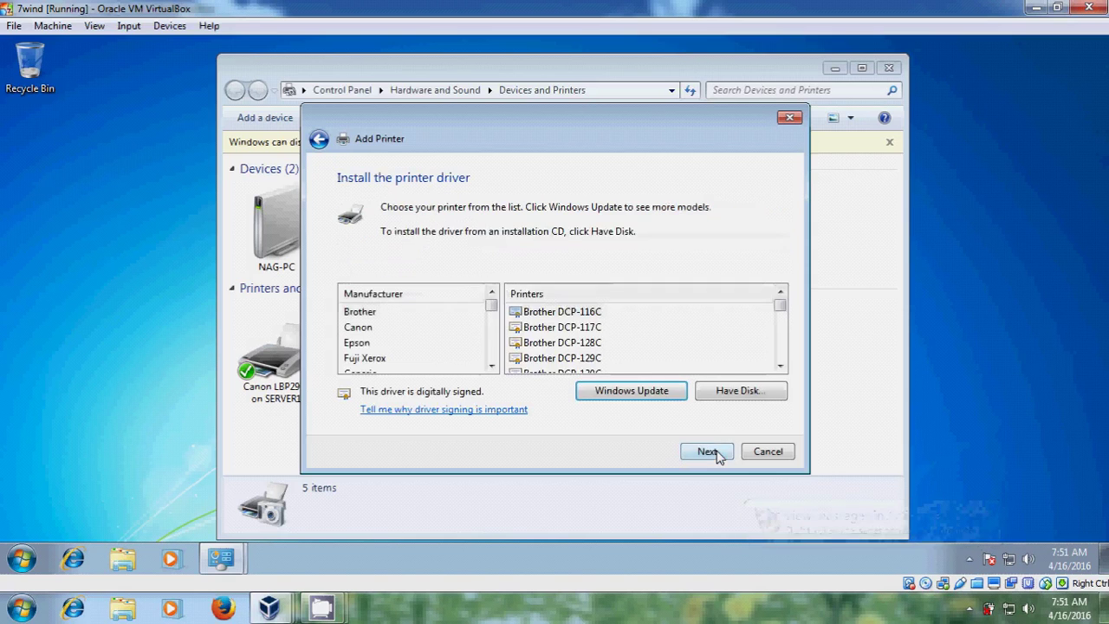
# - Load the printer driver from disk using CNAB4STK in the 32bit\Win2K_Vista folder of VBOXSVRLBP2900_R150_V330_W32_uk_EN_2 on drive D:
pyautogui.click(760, 394)
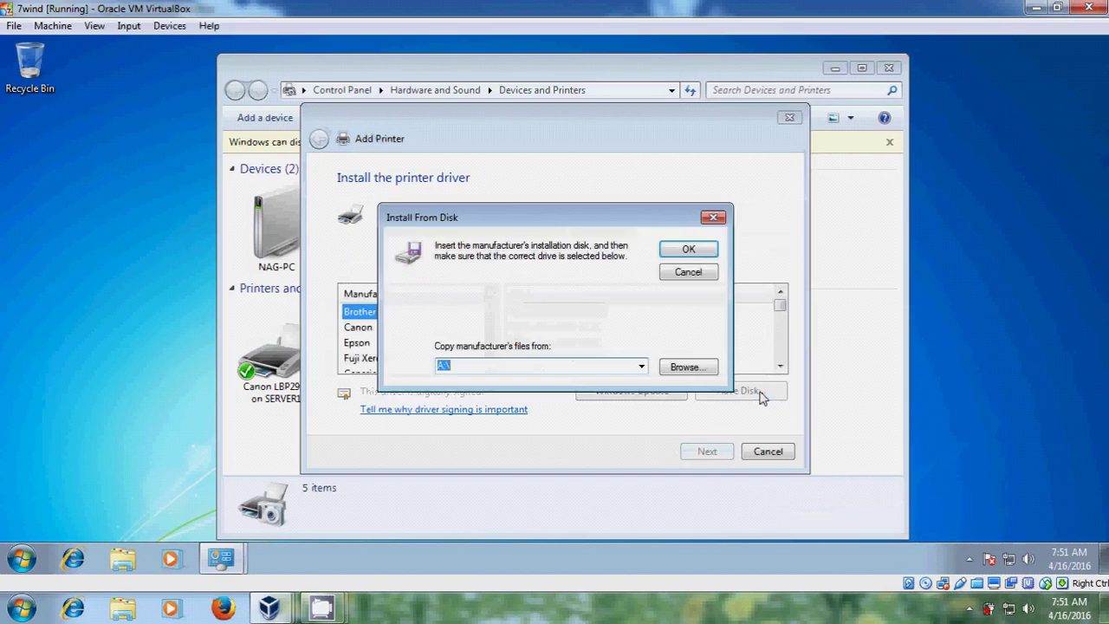
pyautogui.click(700, 370)
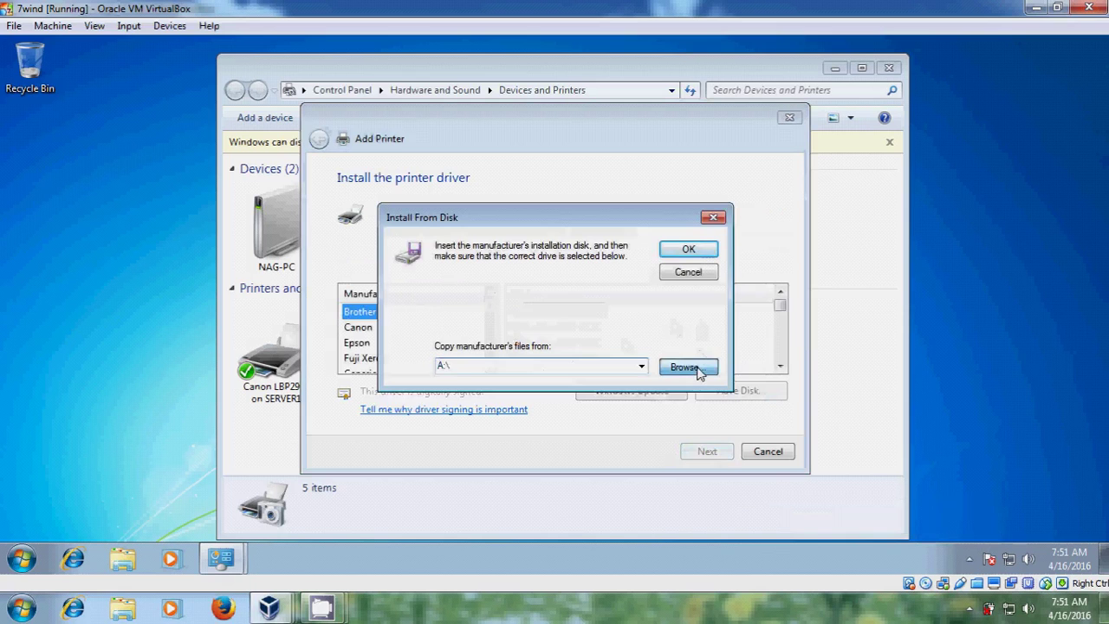
pyautogui.click(426, 428)
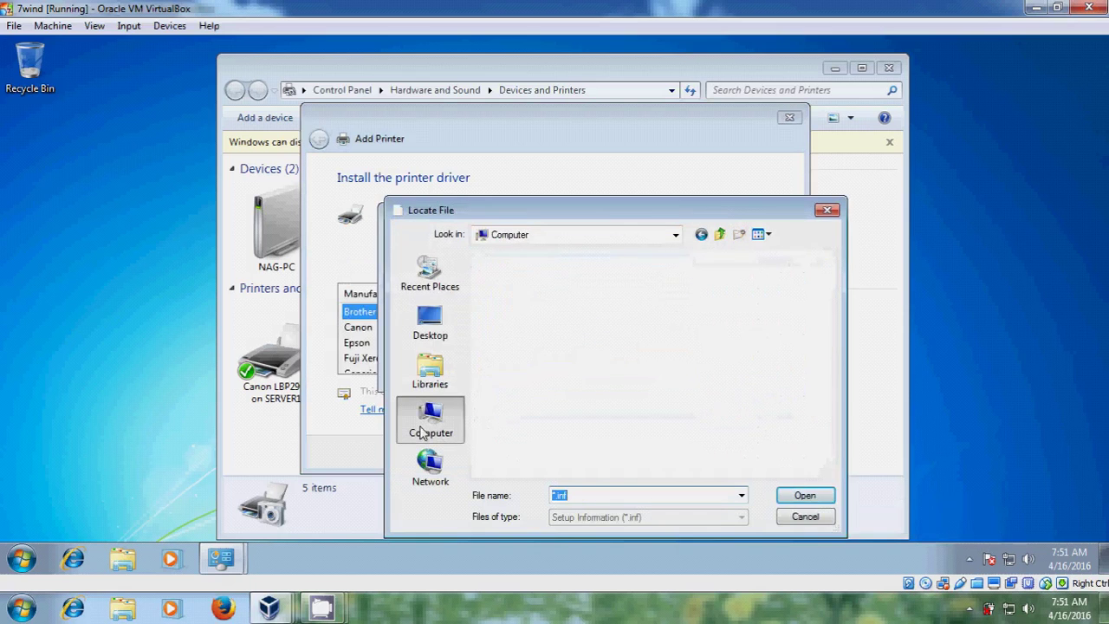
pyautogui.doubleClick(625, 329)
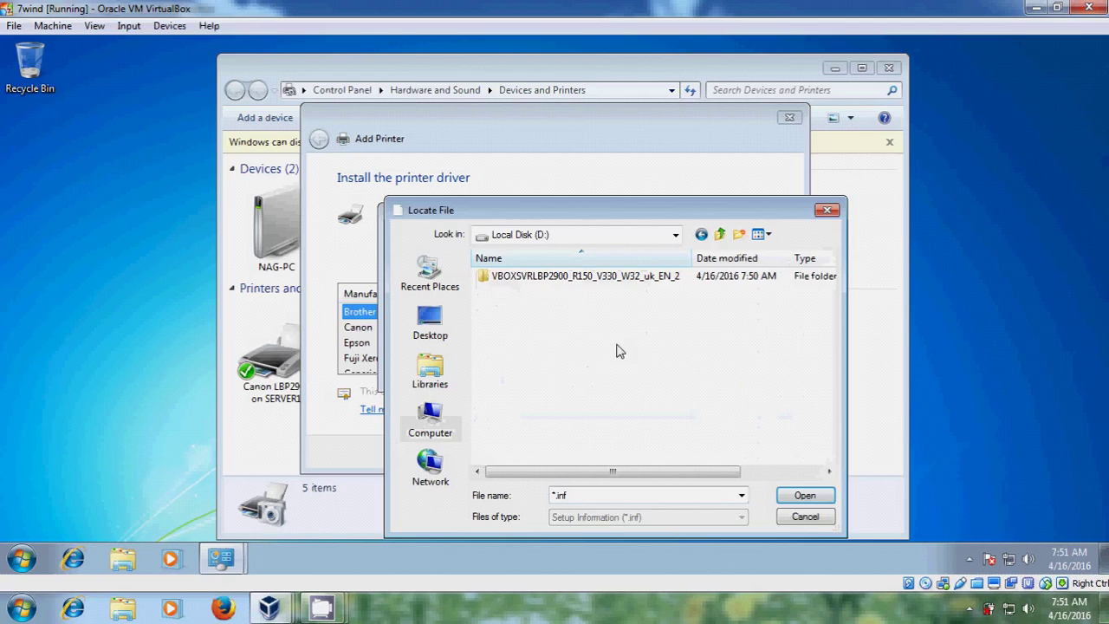
pyautogui.doubleClick(573, 277)
pyautogui.doubleClick(571, 277)
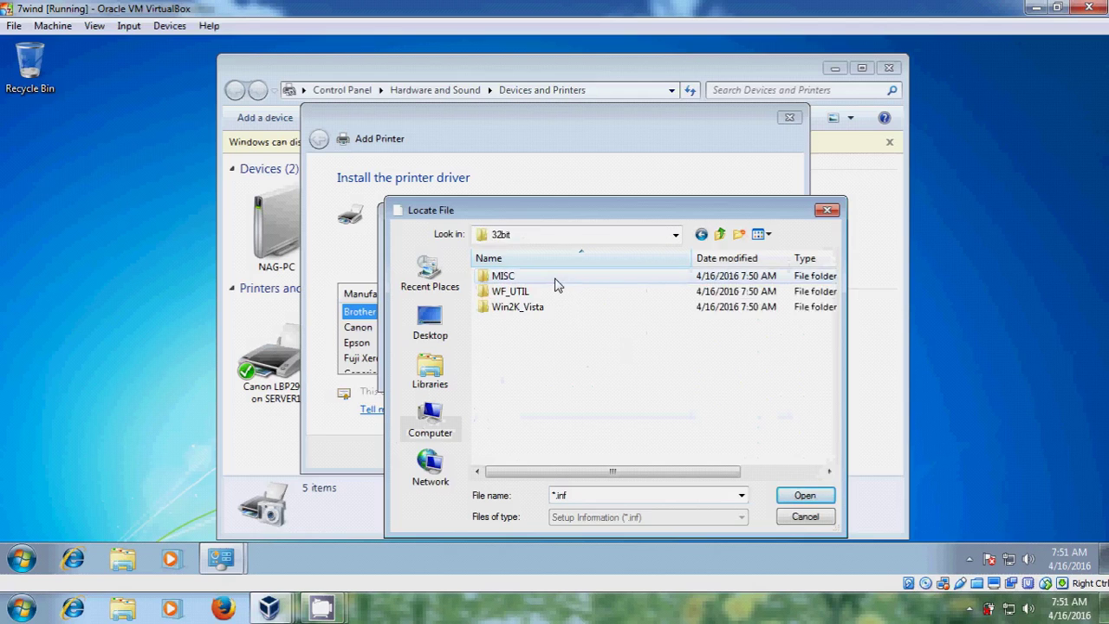
pyautogui.doubleClick(558, 308)
pyautogui.click(555, 277)
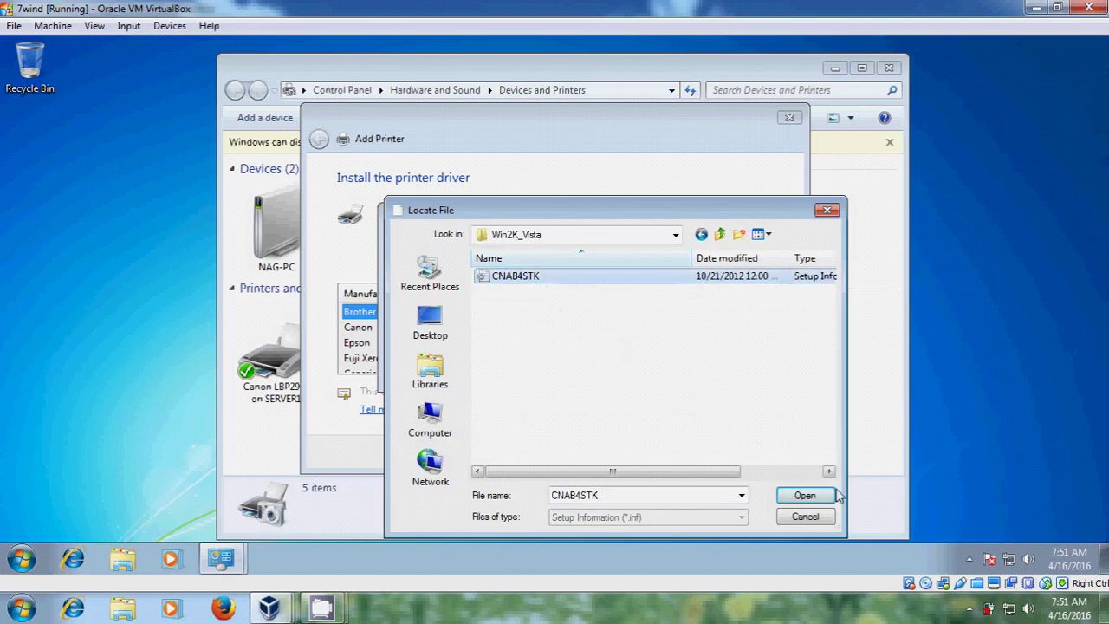
pyautogui.click(807, 498)
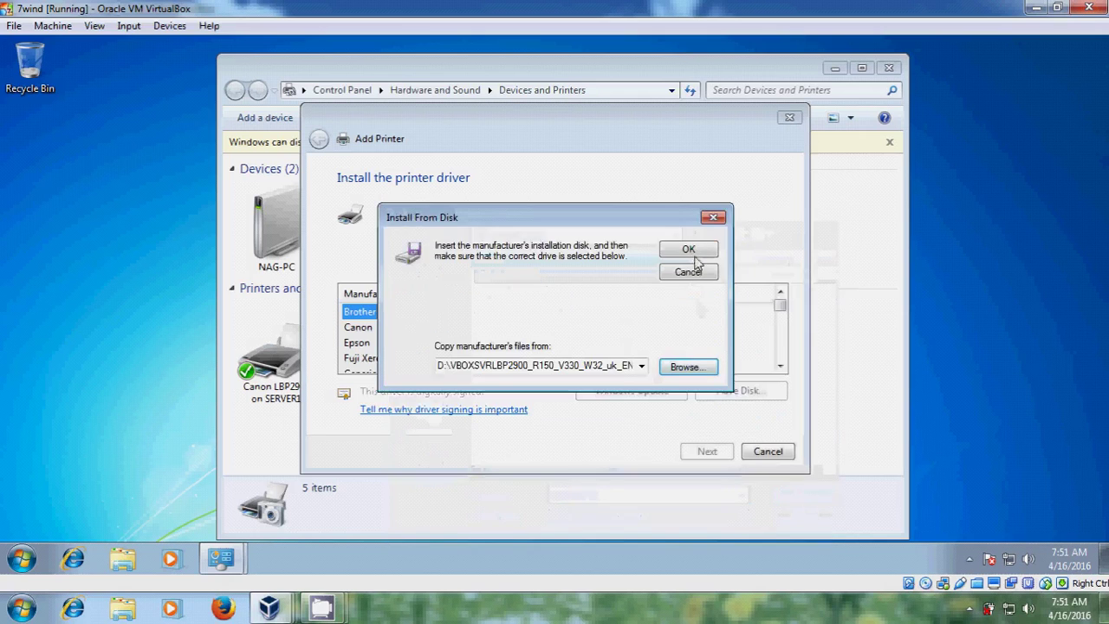
pyautogui.click(700, 251)
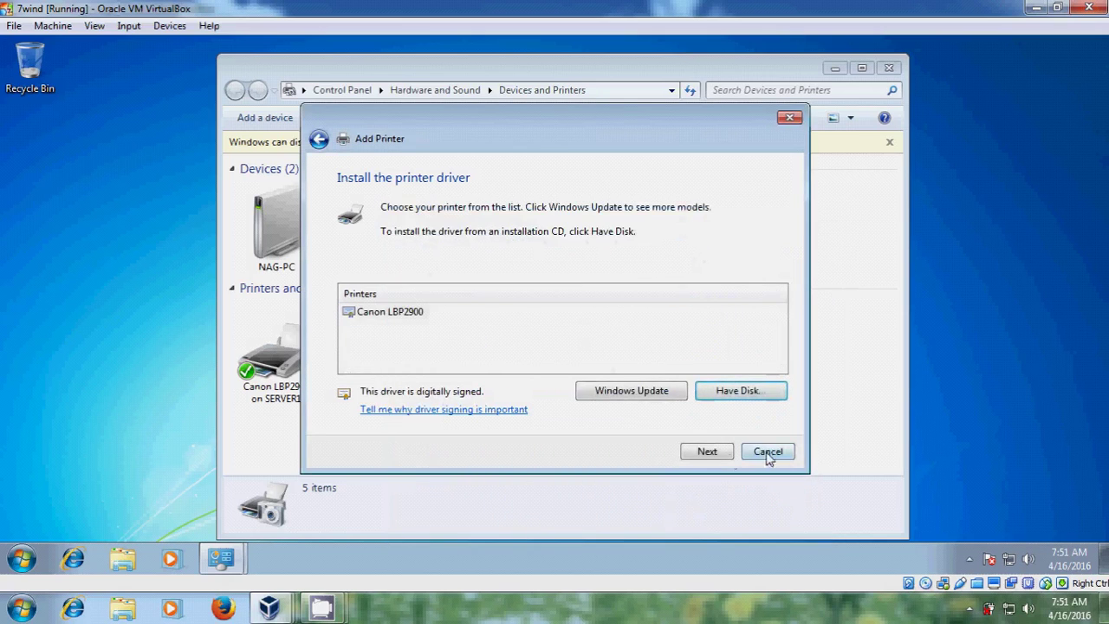
# - Install Canon LBP2900 with the currently installed driver and keep the printer name Canon LBP2900
pyautogui.click(709, 452)
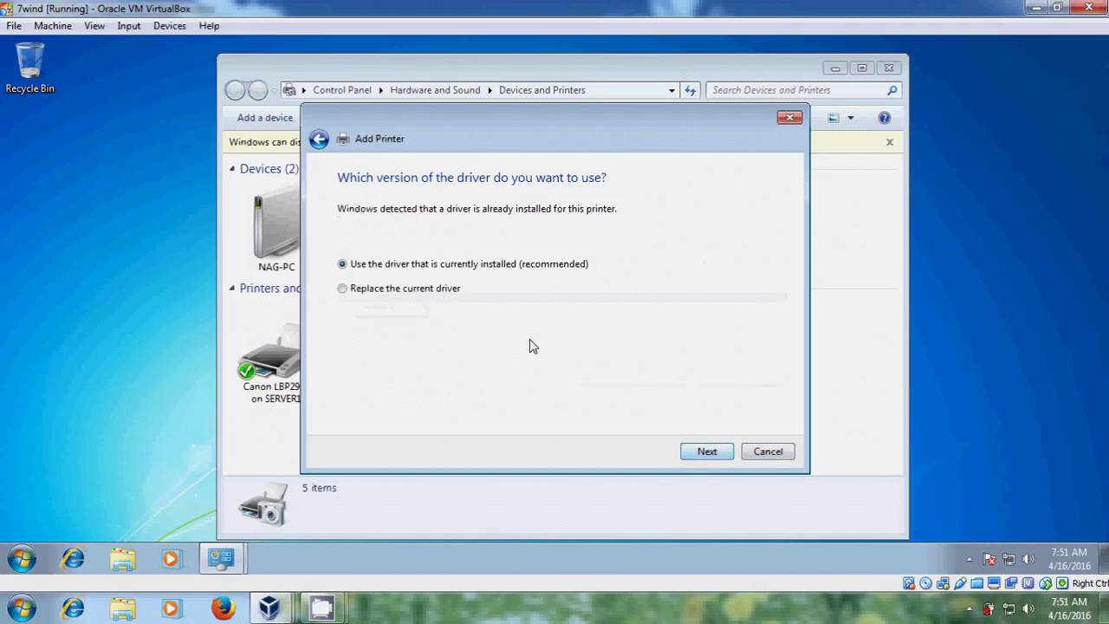
pyautogui.click(704, 457)
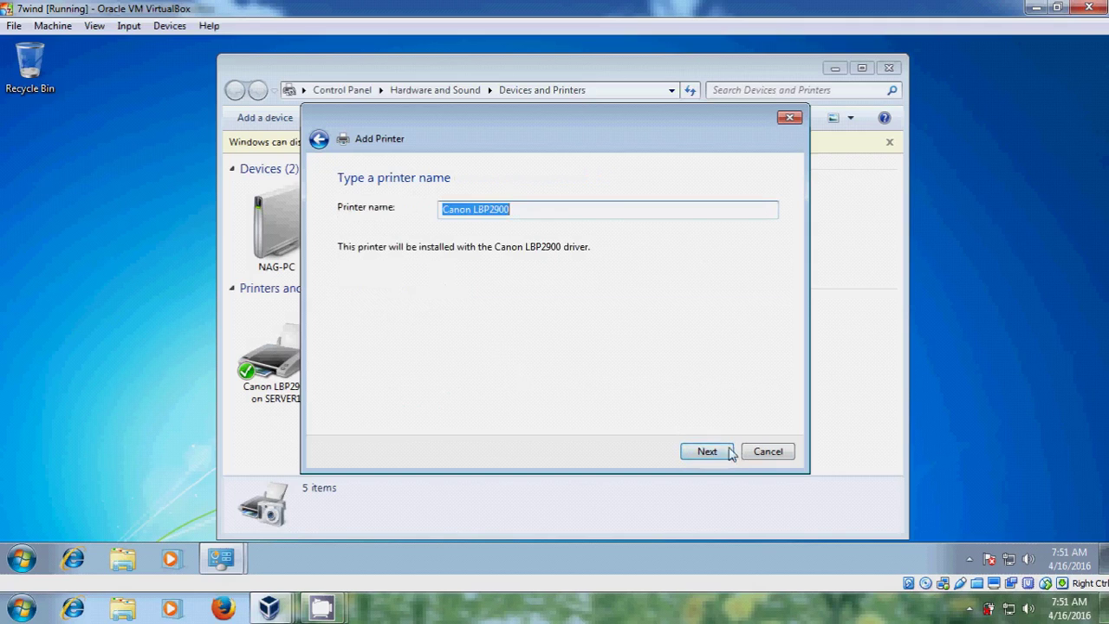
pyautogui.click(707, 452)
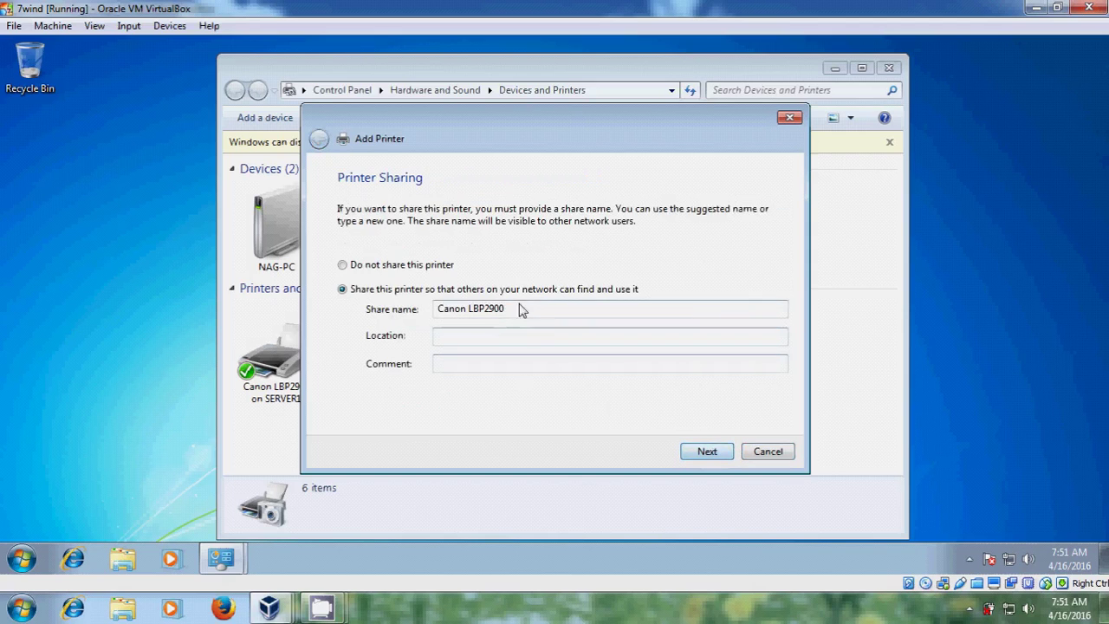
# - Share the local printer as Canon LBP29002 with the location client1, and continue
pyautogui.click(532, 316)
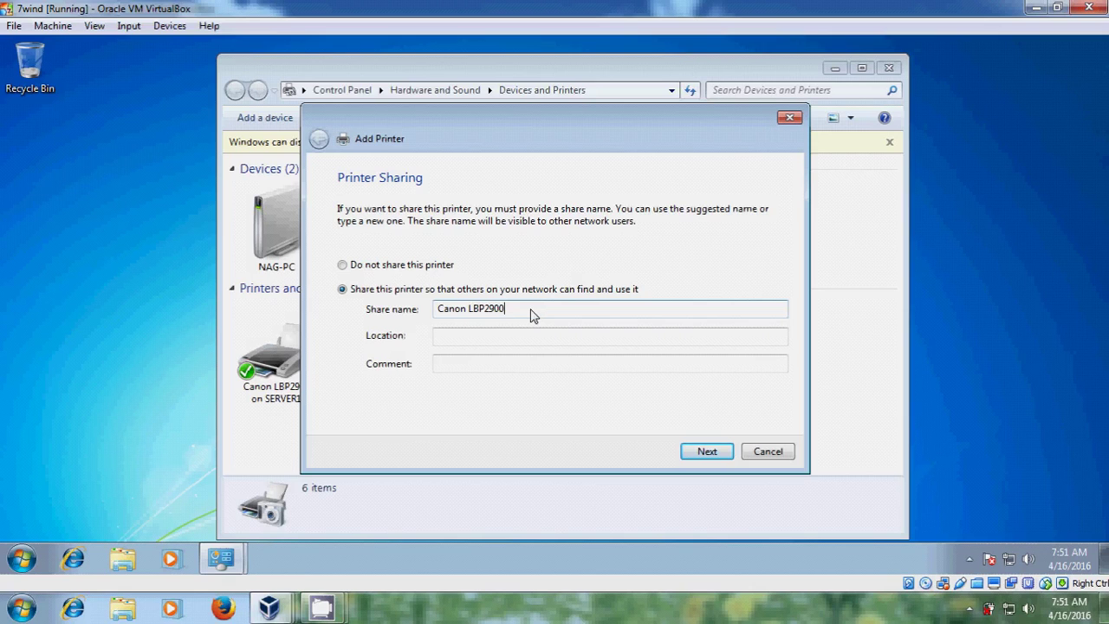
pyautogui.write('2')
pyautogui.click(546, 343)
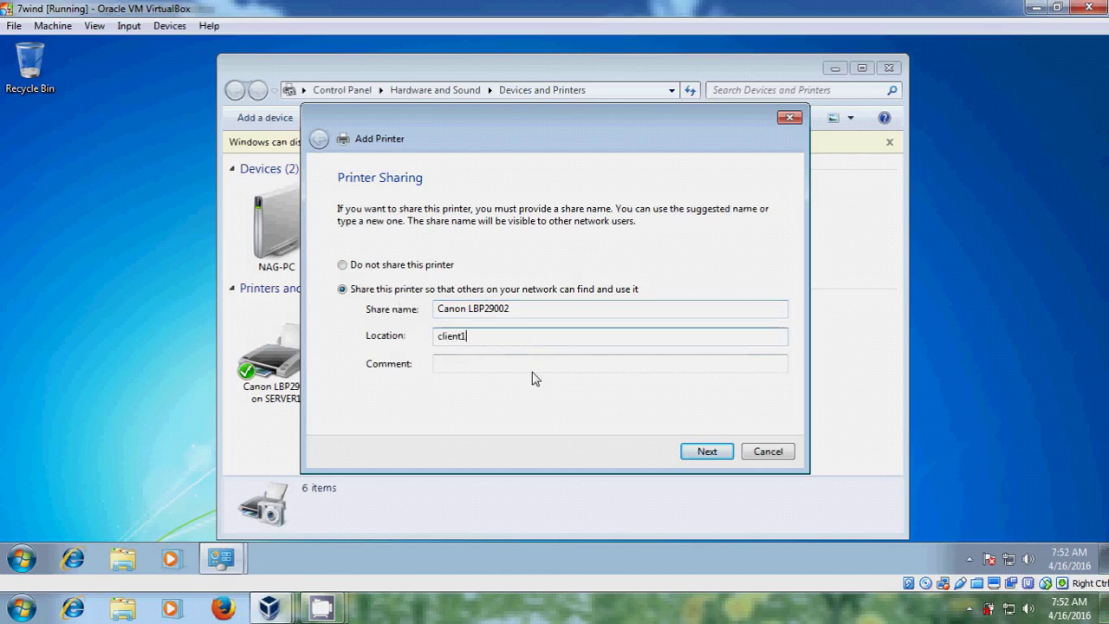
pyautogui.click(698, 454)
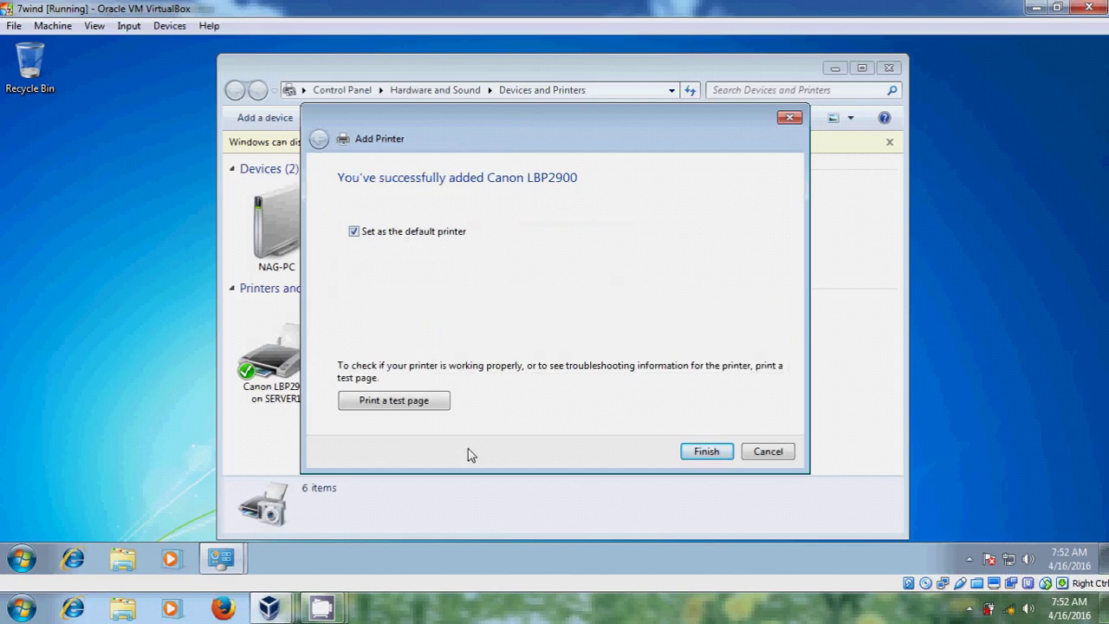
# - Finish adding Canon LBP2900 as the default printer and share it under the name Canon LBP2900, listed in the directory
pyautogui.click(705, 458)
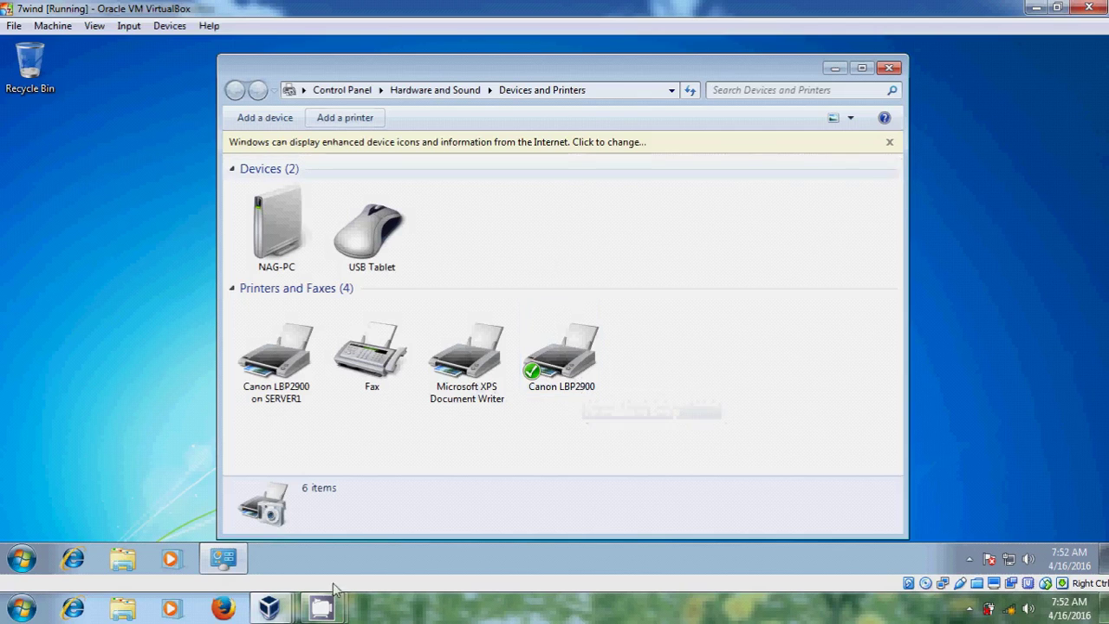
pyautogui.rightClick(581, 368)
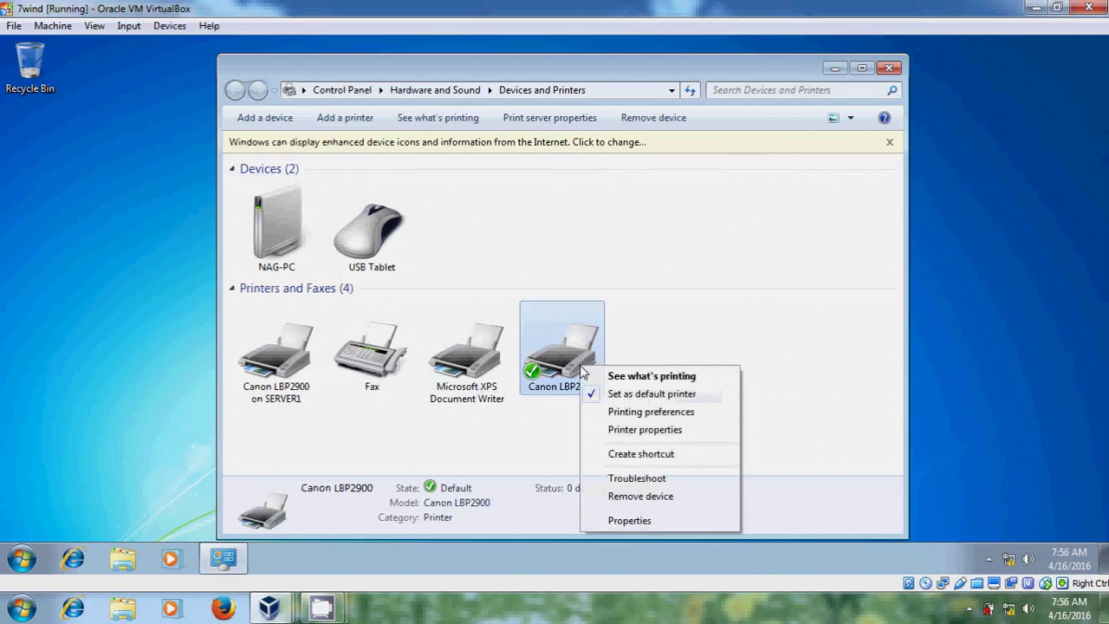
pyautogui.click(689, 433)
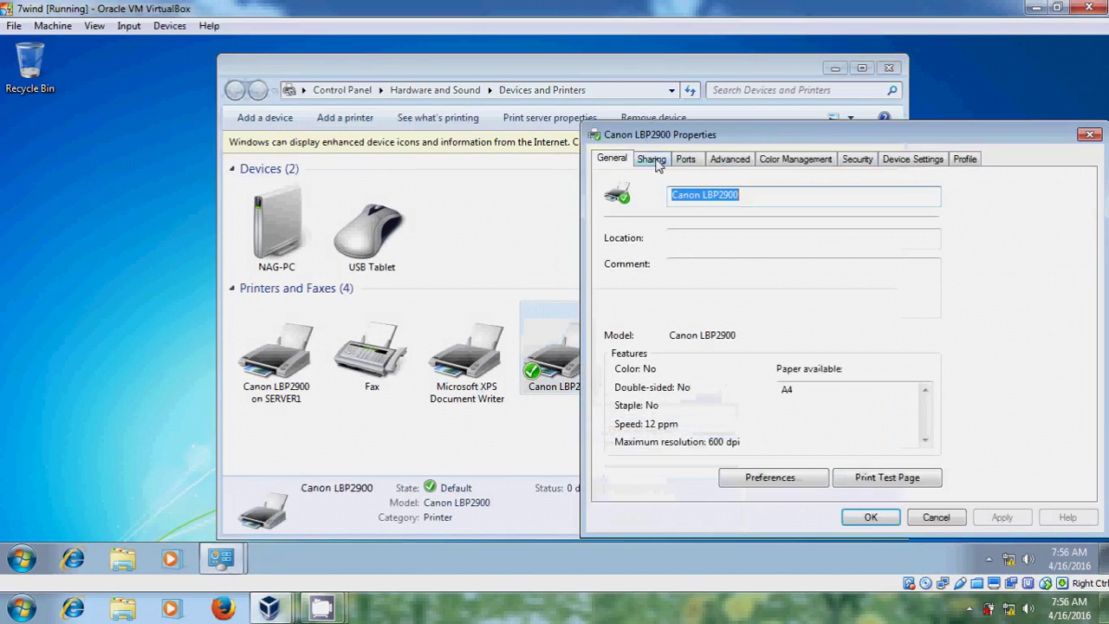
pyautogui.click(651, 159)
pyautogui.click(707, 253)
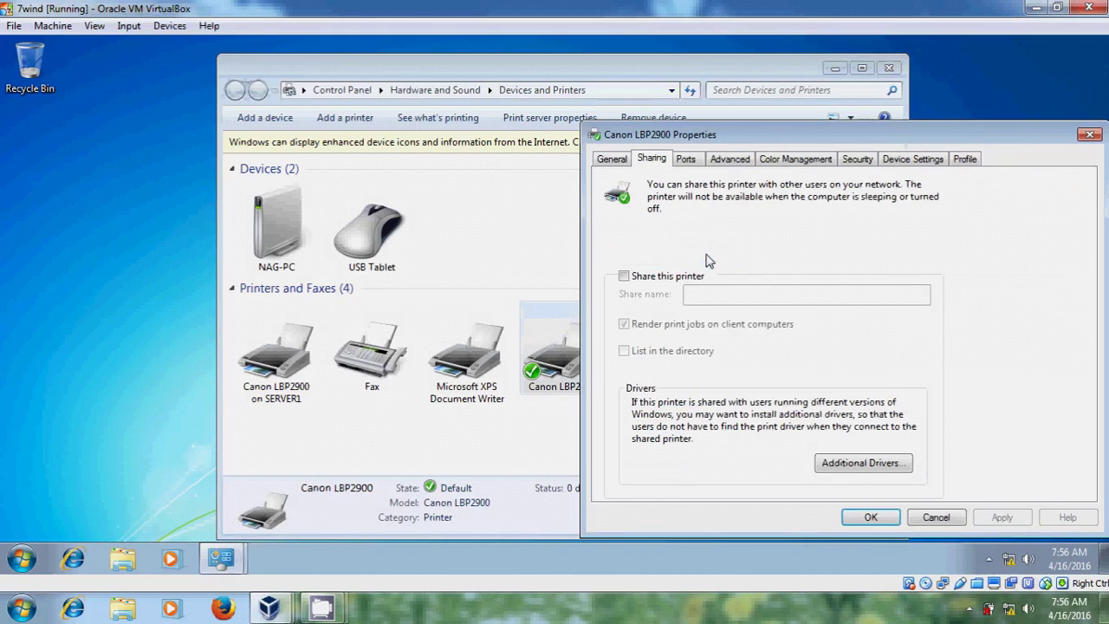
pyautogui.click(658, 278)
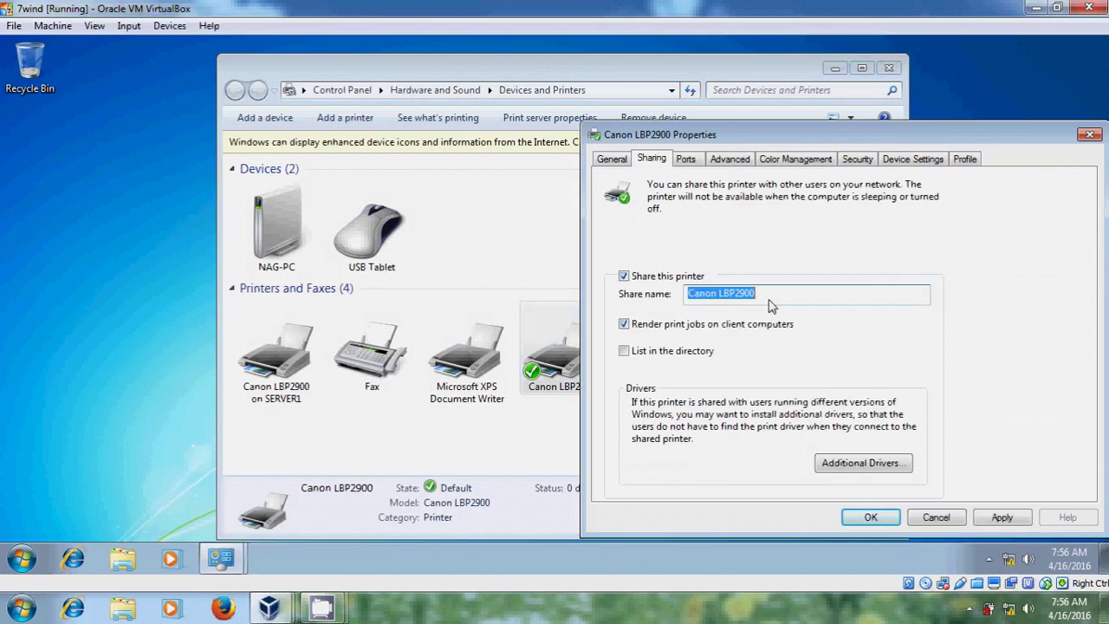
pyautogui.click(660, 354)
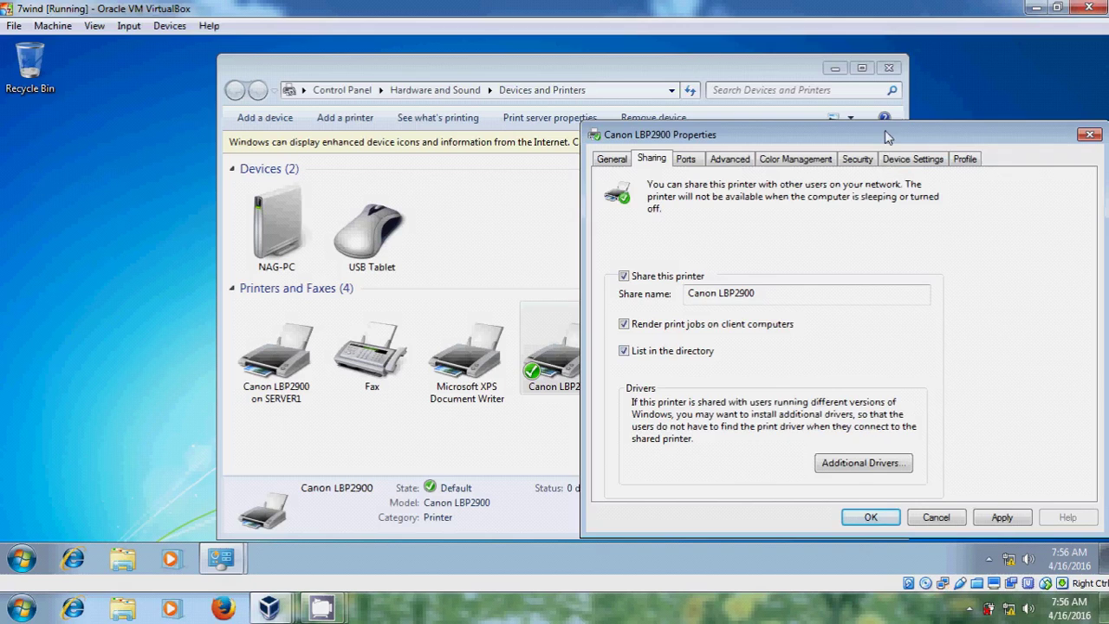
# - Check the additional drivers offered for the shared printer without installing any, and apply the sharing settings
pyautogui.moveTo(887, 137); pyautogui.dragTo(797, 59)
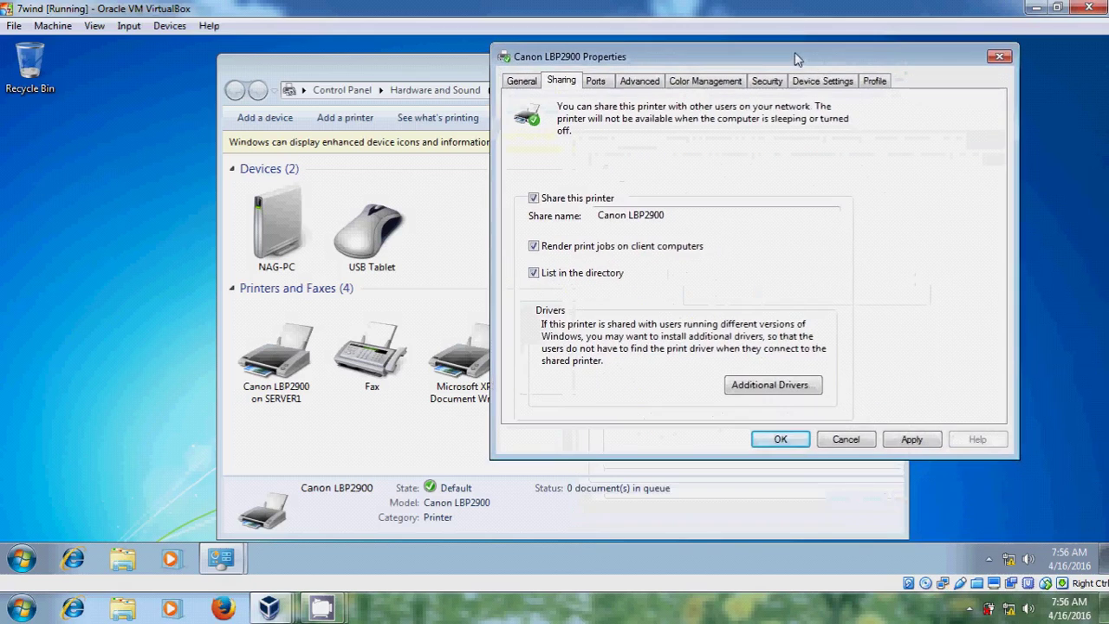
pyautogui.click(800, 387)
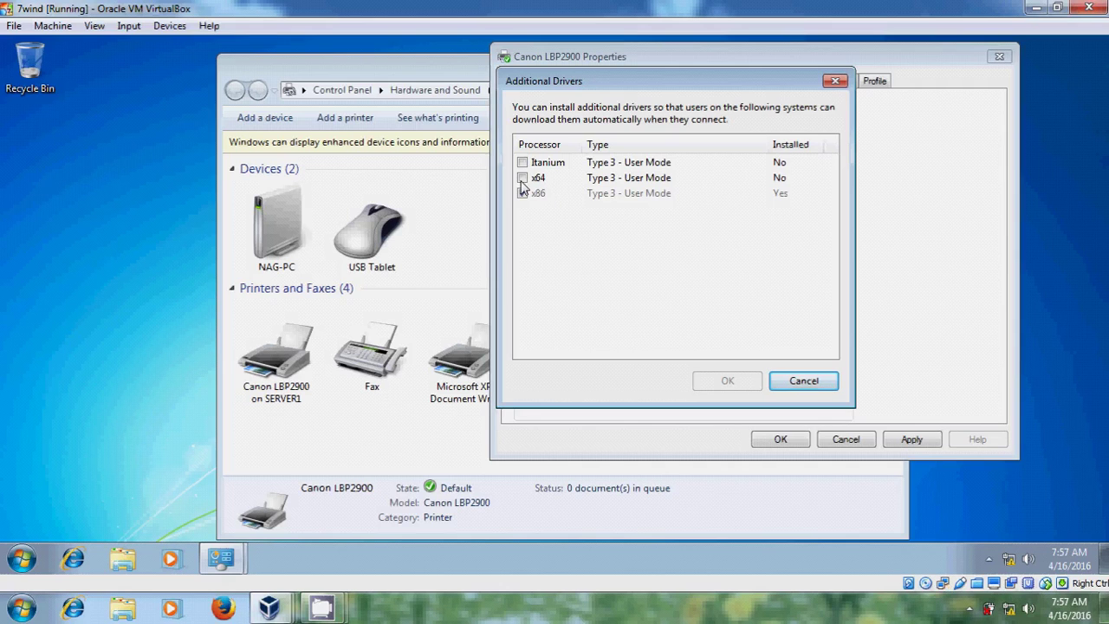
pyautogui.click(803, 380)
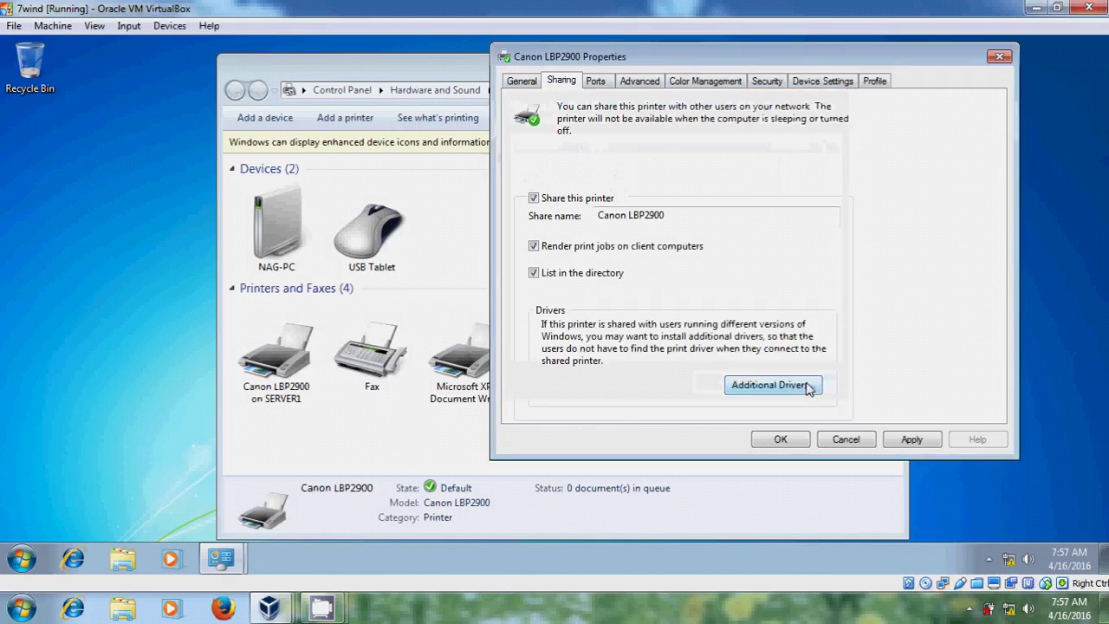
pyautogui.click(916, 440)
pyautogui.click(779, 439)
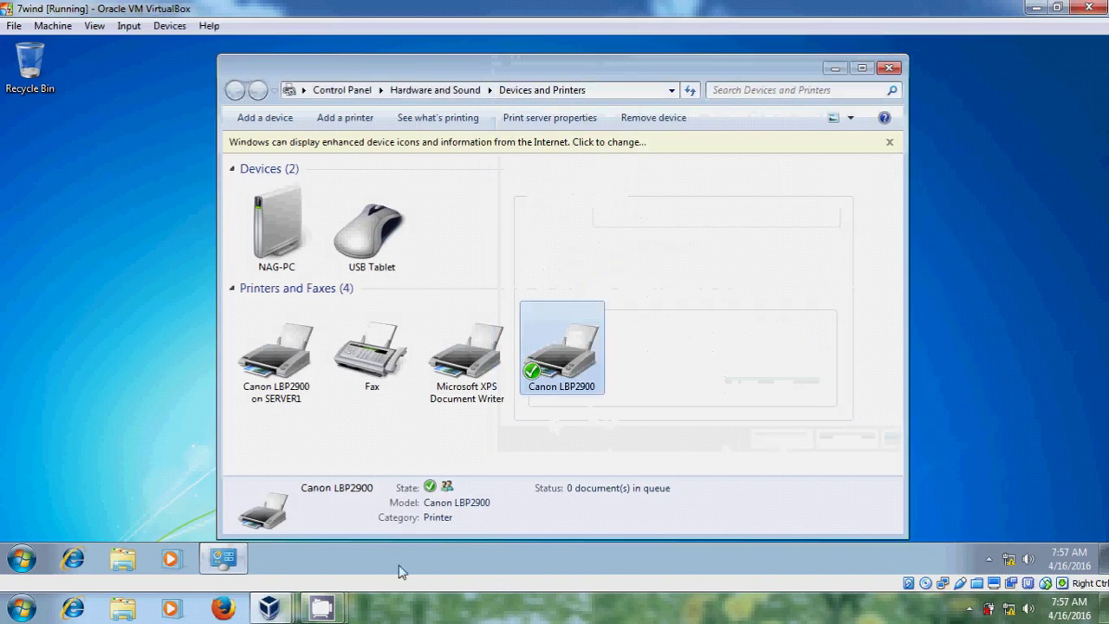
# - Switch to the server 2003 virtual machine, start adding a network printer, and search the entire directory for printers
pyautogui.moveTo(270, 610)
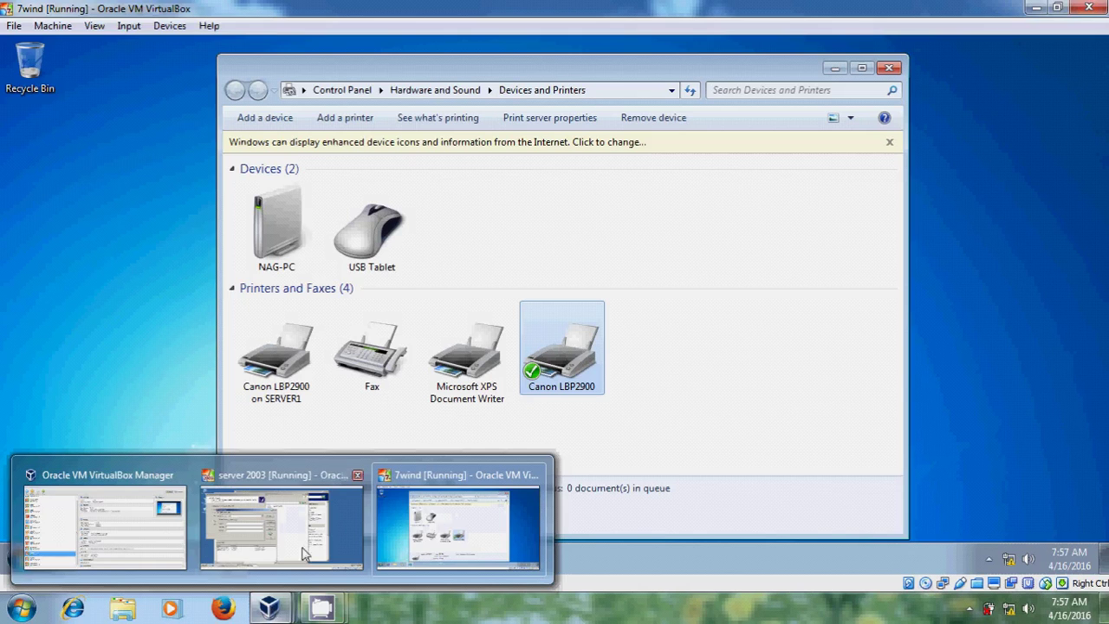
pyautogui.click(354, 475)
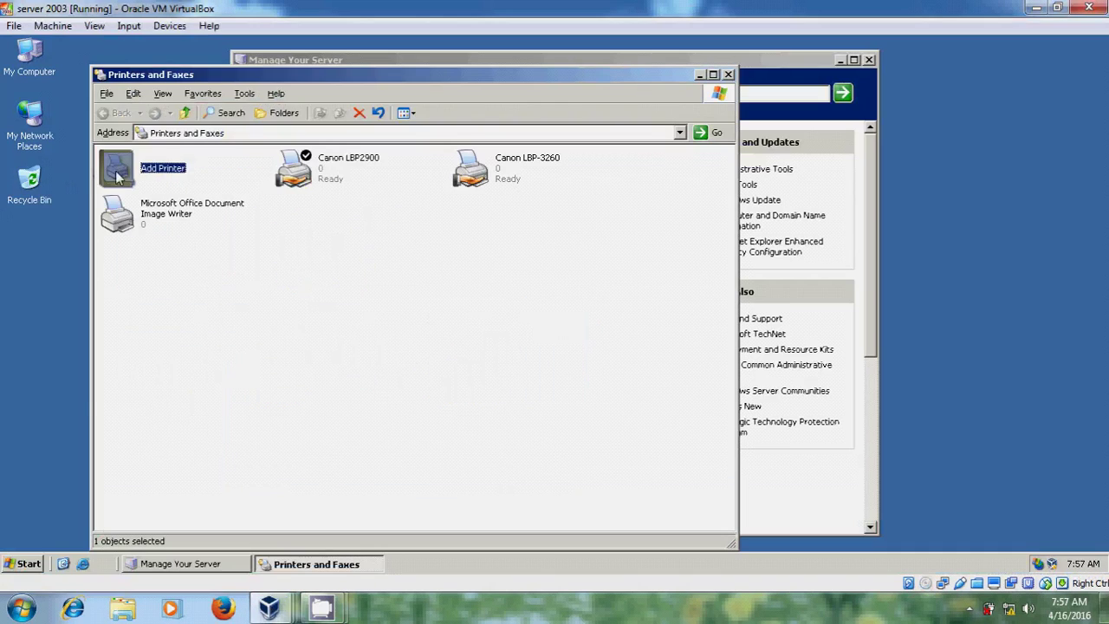
pyautogui.doubleClick(118, 172)
pyautogui.click(348, 381)
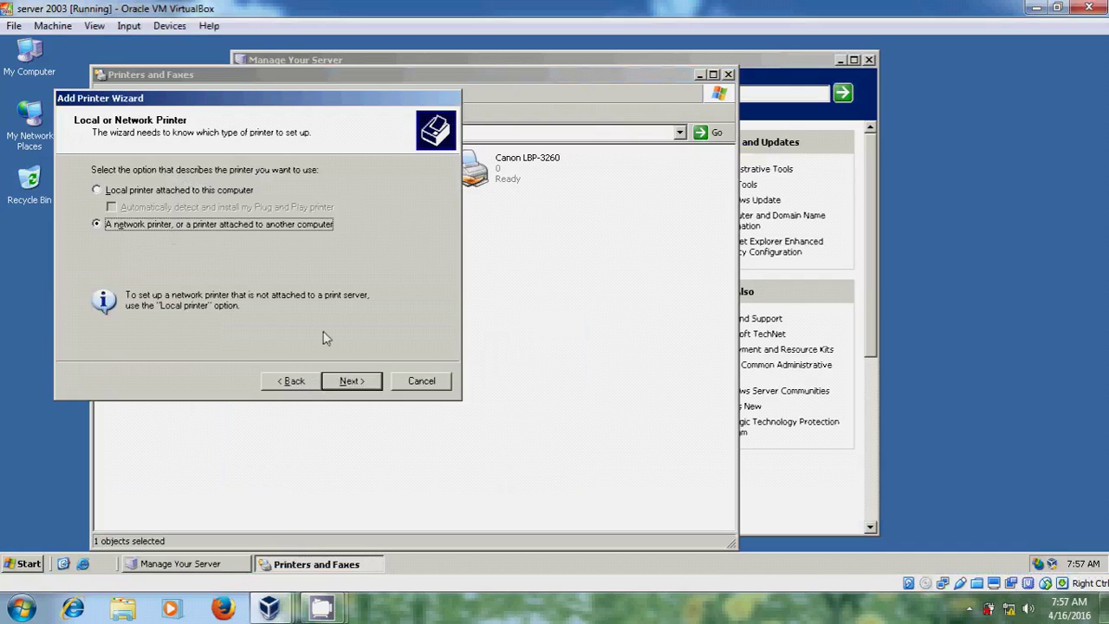
pyautogui.click(362, 386)
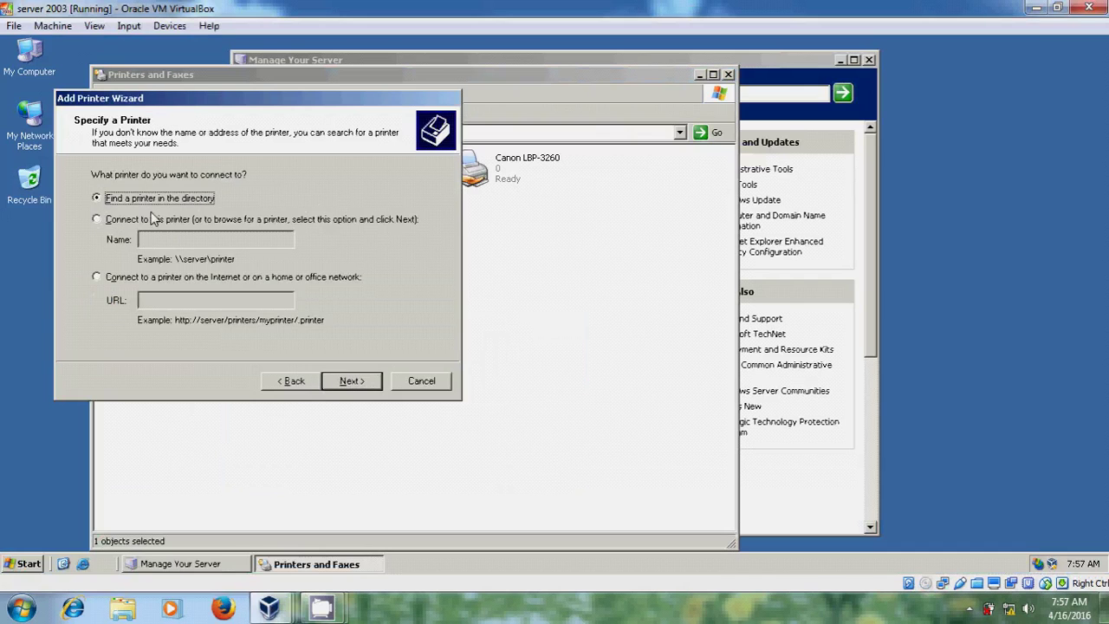
pyautogui.click(348, 379)
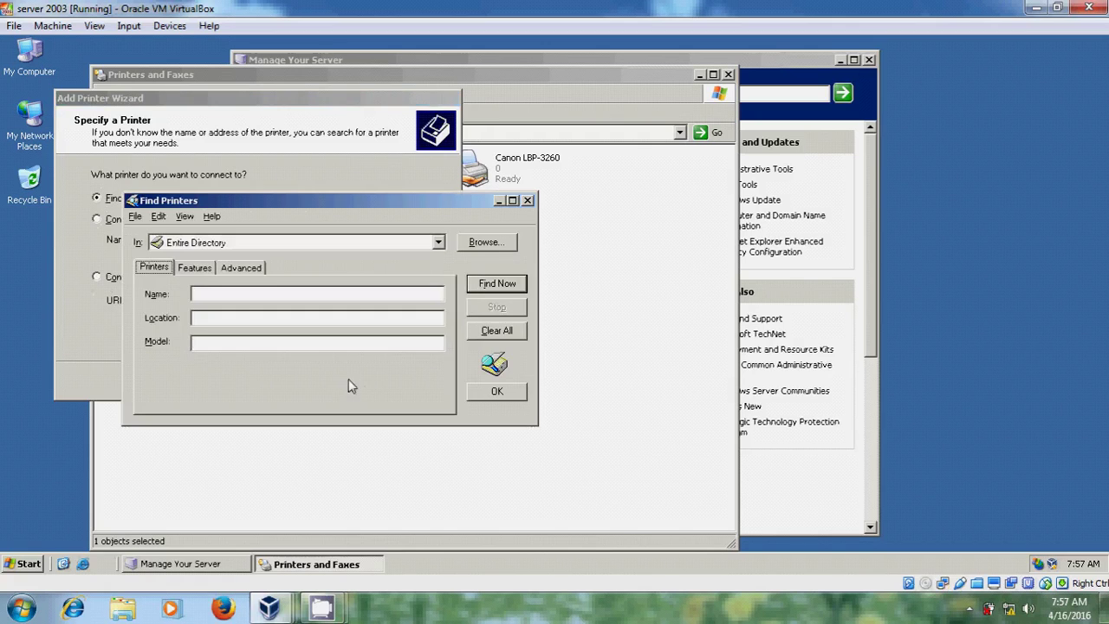
pyautogui.click(509, 285)
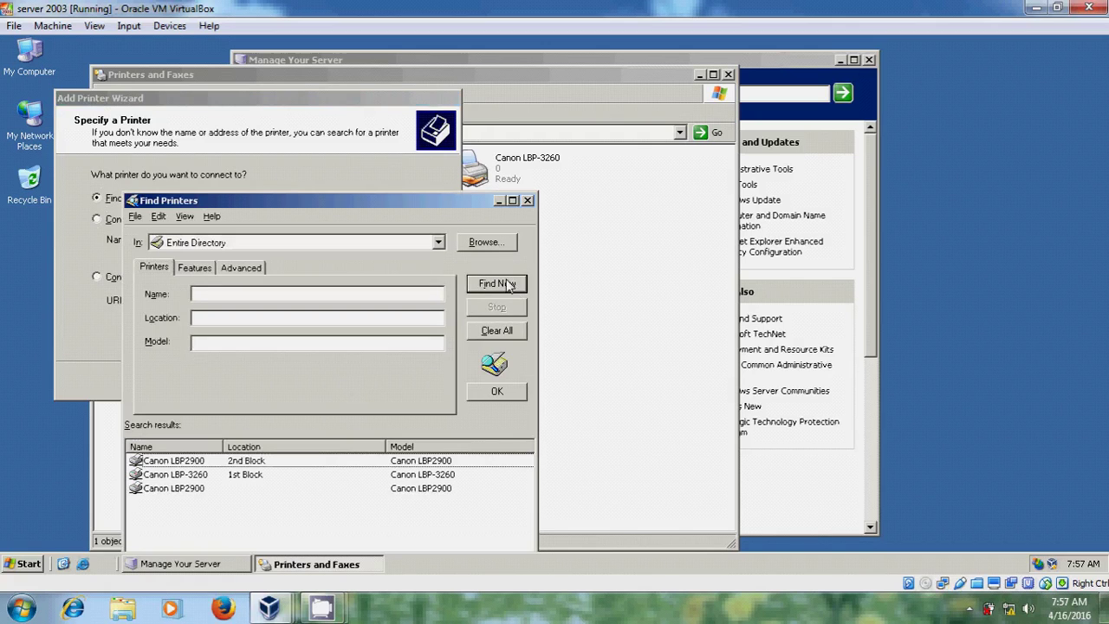
# - Connect to the Canon LBP2900 that has no location listed, without making it the default printer, and finish the wizard
pyautogui.click(199, 490)
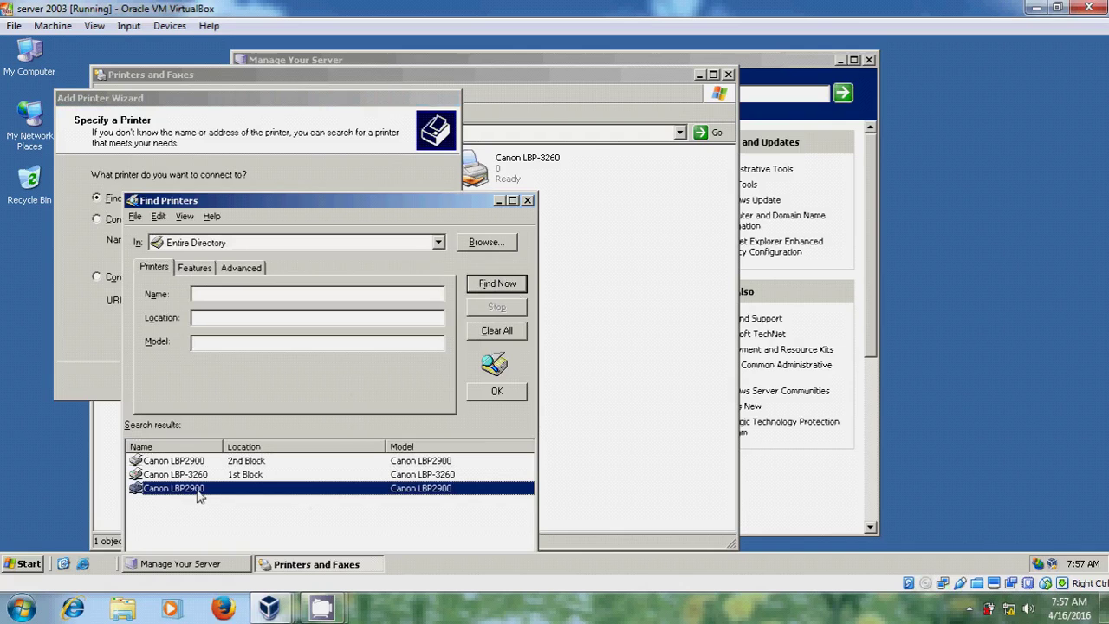
pyautogui.click(497, 391)
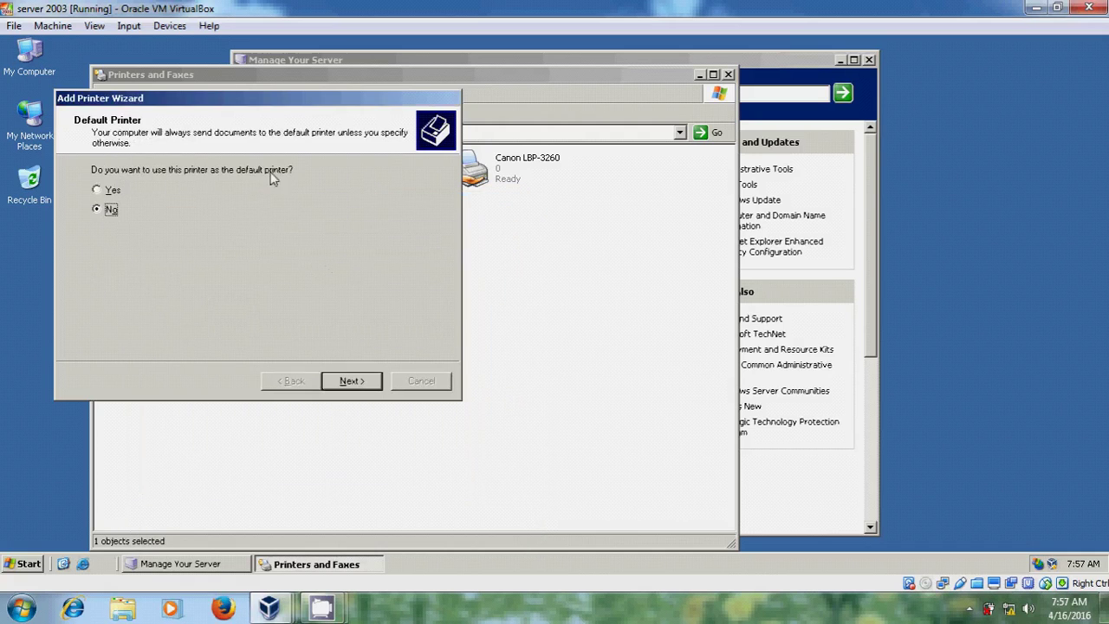
pyautogui.click(362, 384)
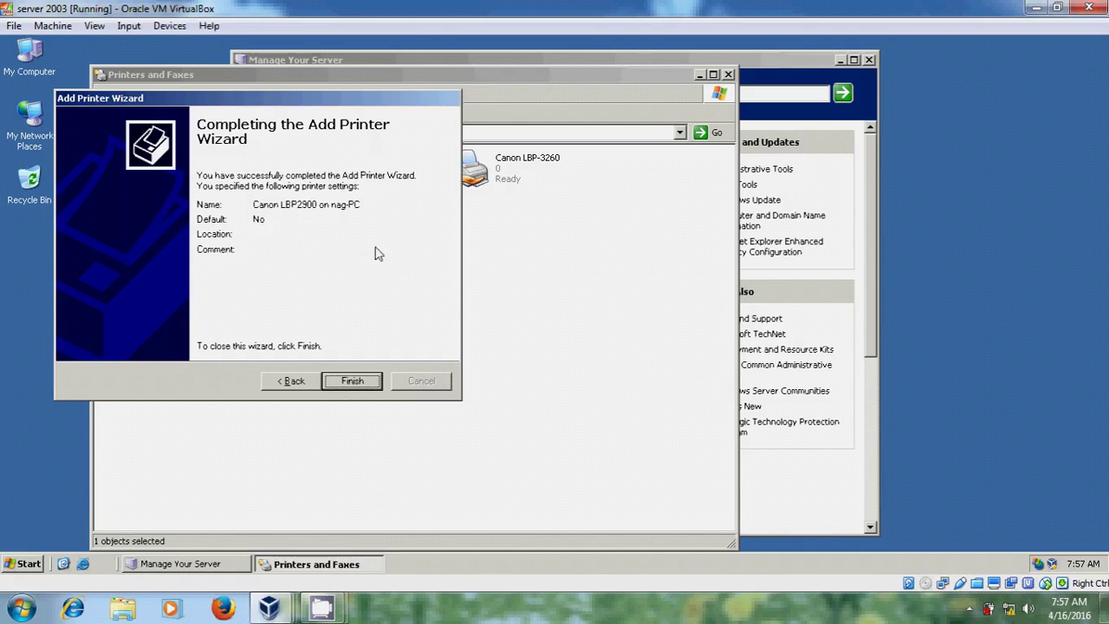
pyautogui.click(364, 386)
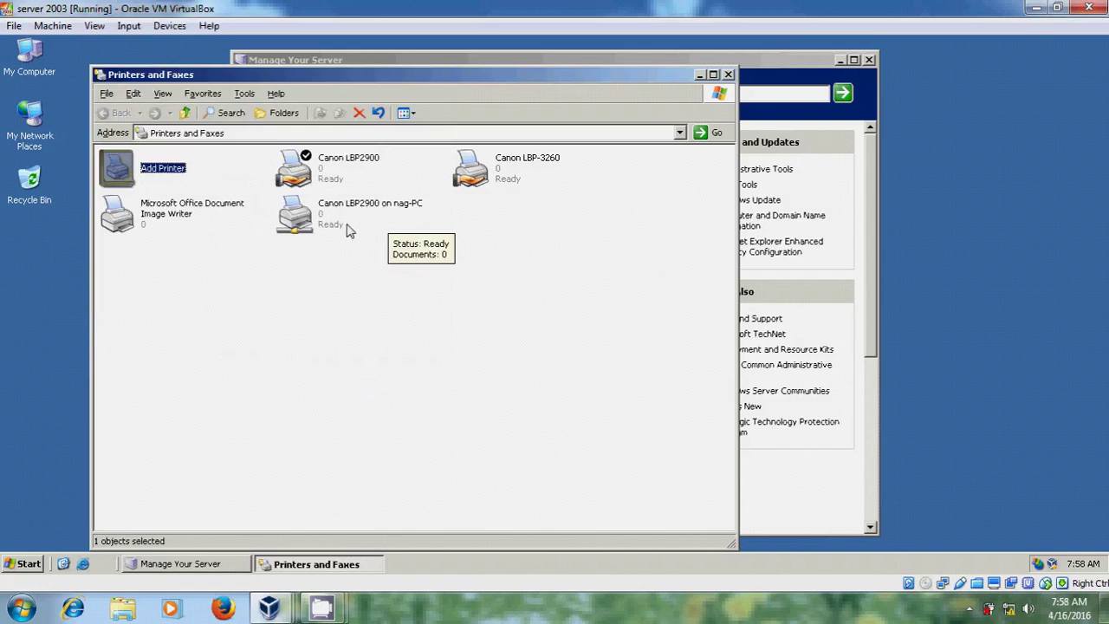
# - Examine the general properties of Canon LBP-3260 and its printing preferences for layout and paper source, without changing them
pyautogui.rightClick(466, 175)
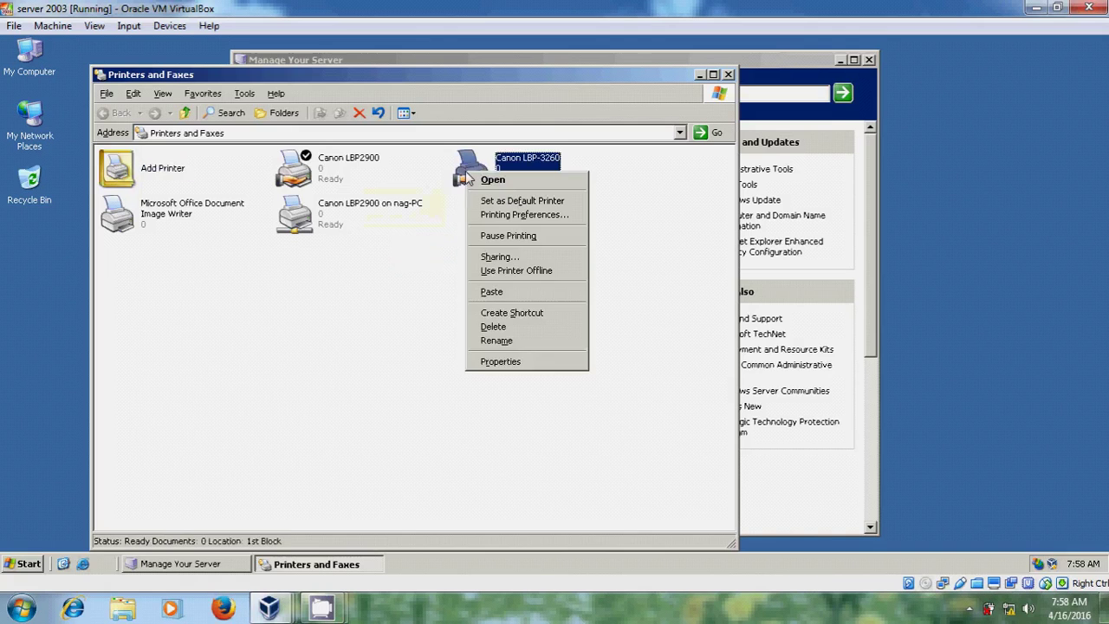
pyautogui.click(515, 362)
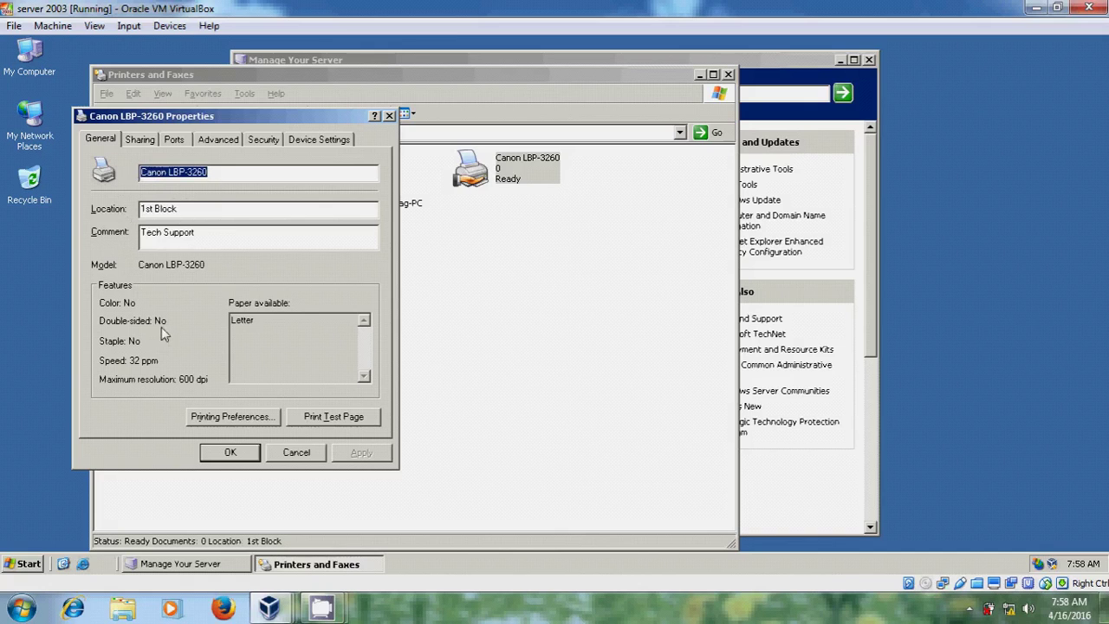
pyautogui.click(227, 417)
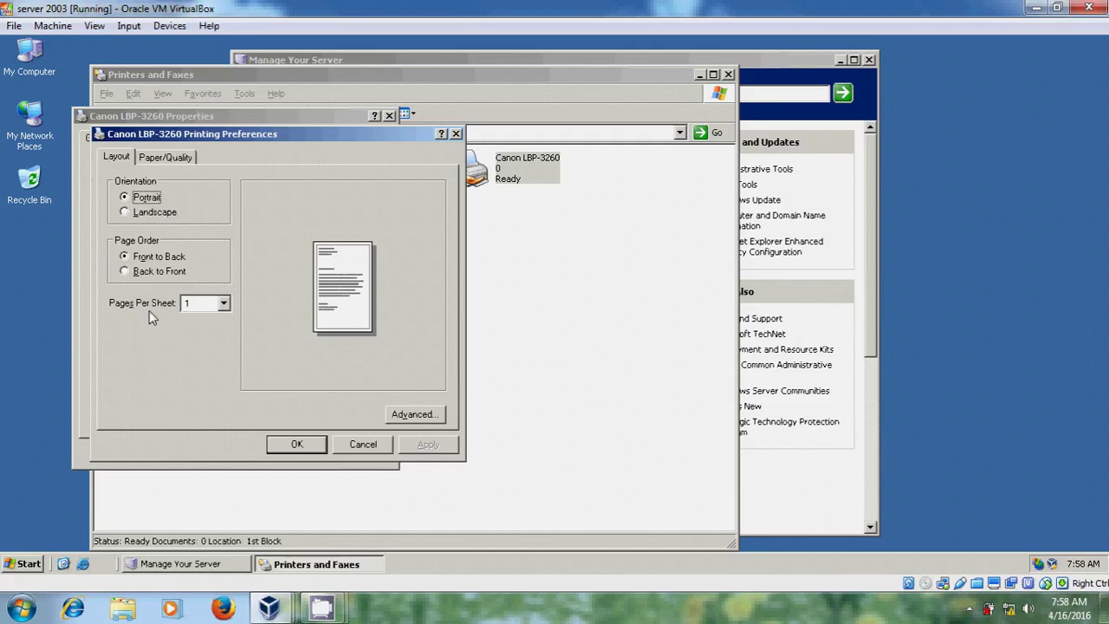
pyautogui.click(177, 160)
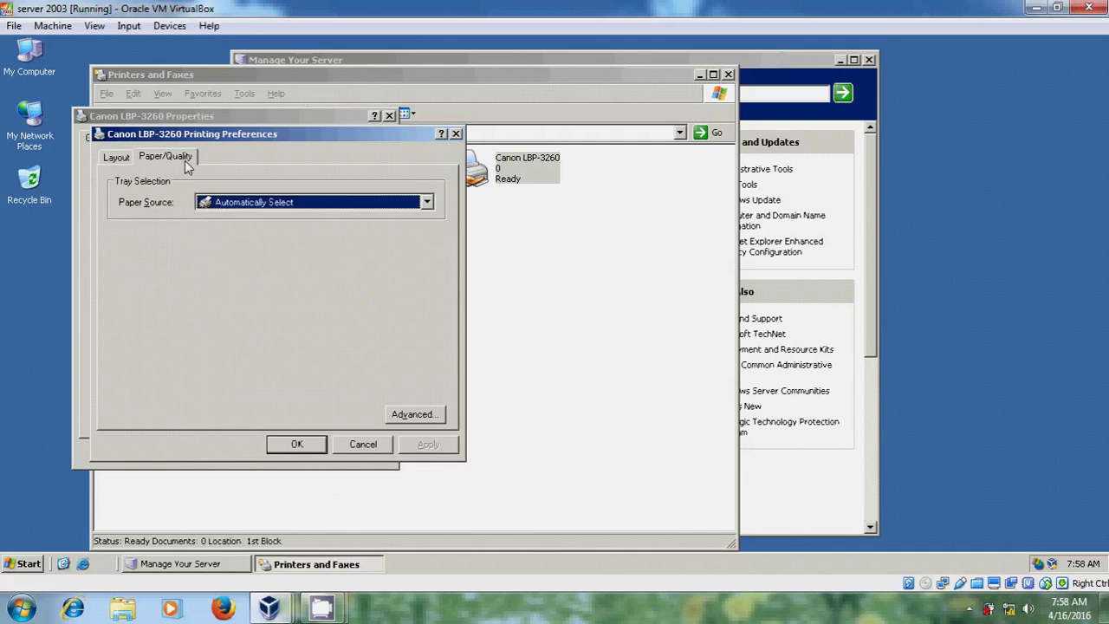
pyautogui.click(427, 203)
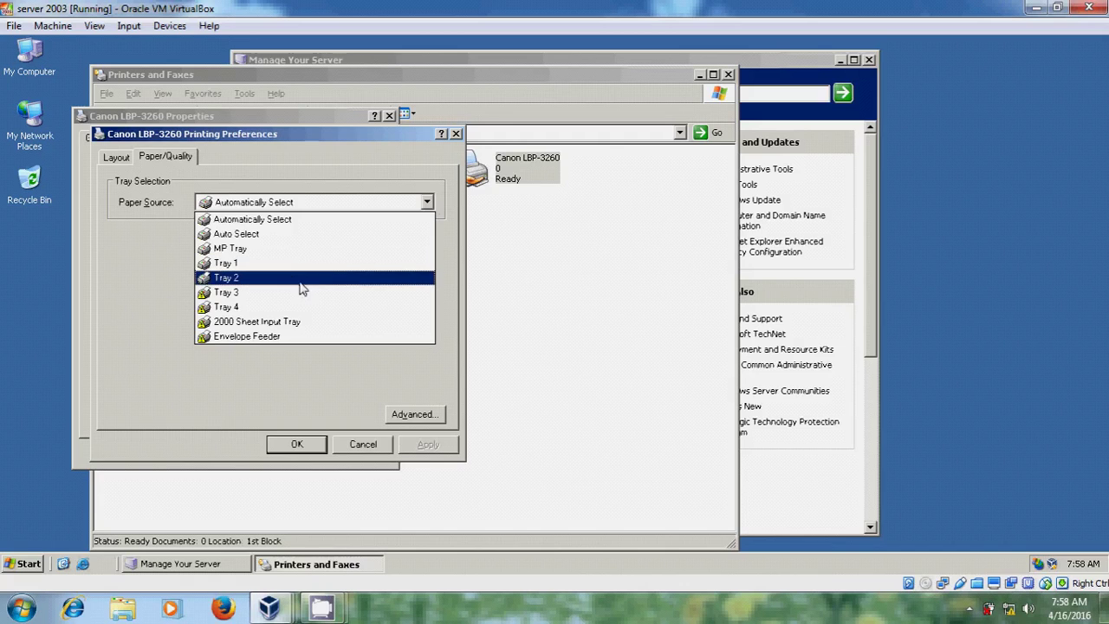
pyautogui.click(373, 446)
pyautogui.click(362, 444)
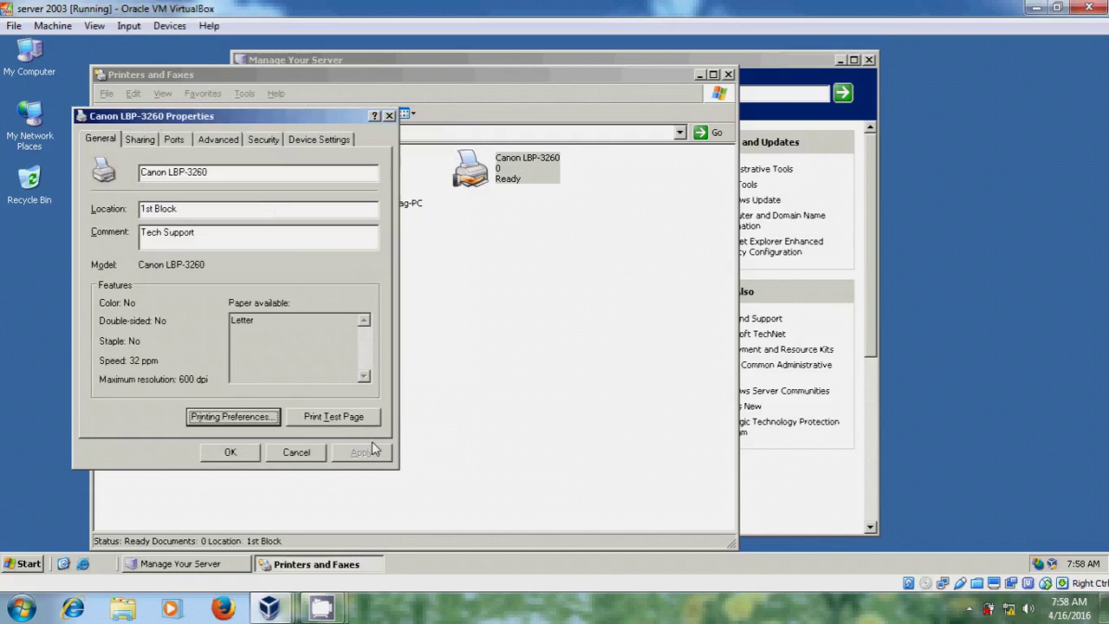
# - Review the sharing settings and the assigned port of Canon LBP-3260
pyautogui.click(140, 140)
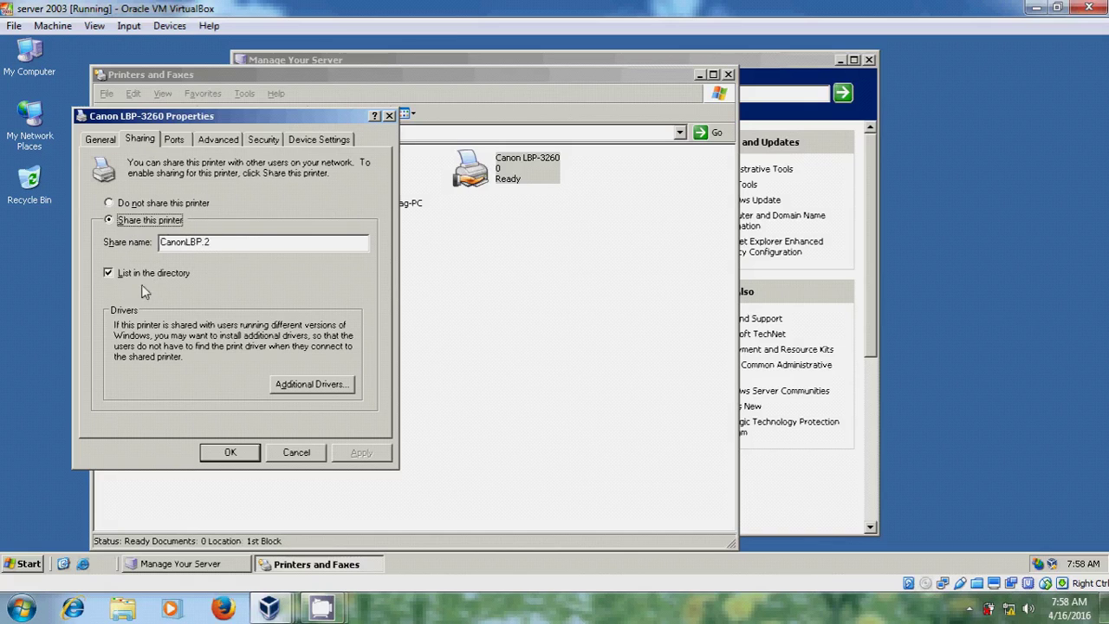
pyautogui.click(179, 142)
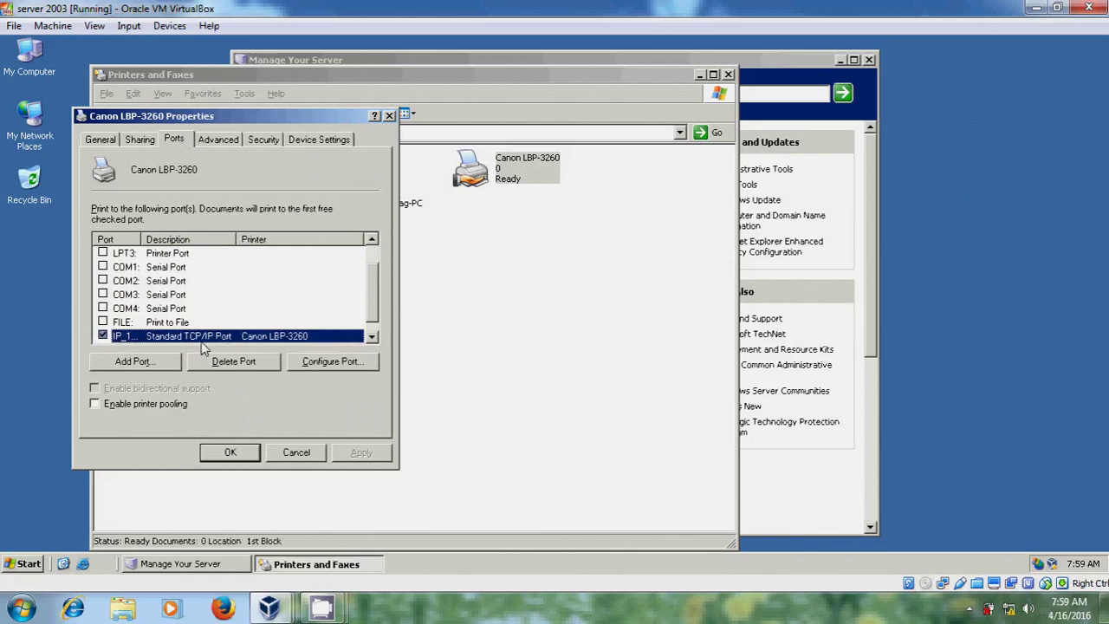
pyautogui.moveTo(377, 300); pyautogui.dragTo(381, 329)
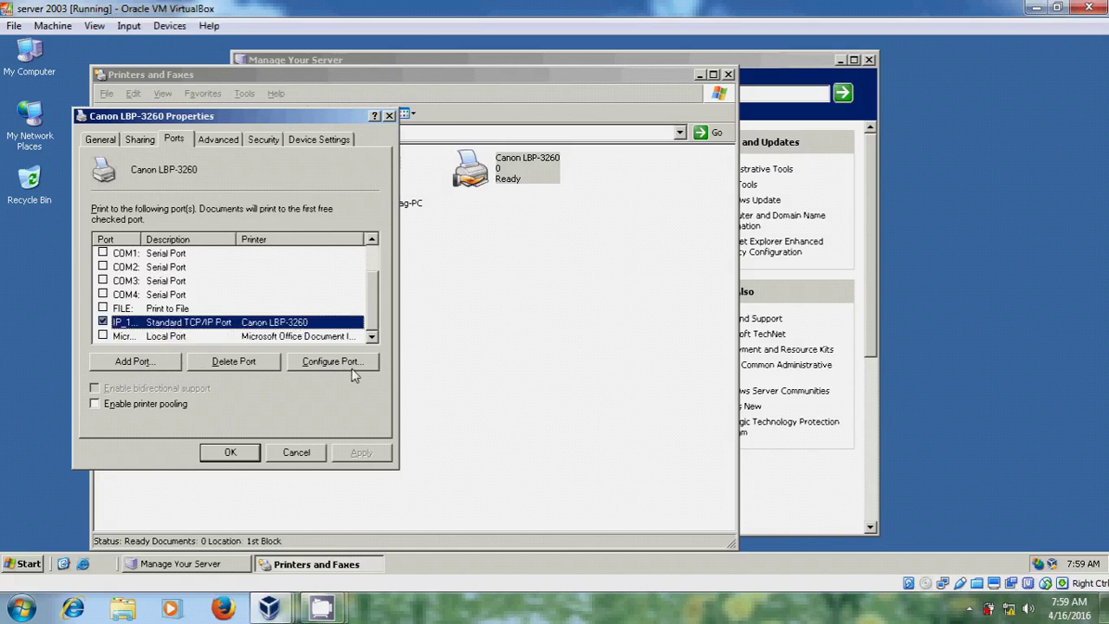
# - Examine the advanced settings of Canon LBP-3260, trying the limited availability hours before returning to Always available and checking the priority
pyautogui.click(222, 140)
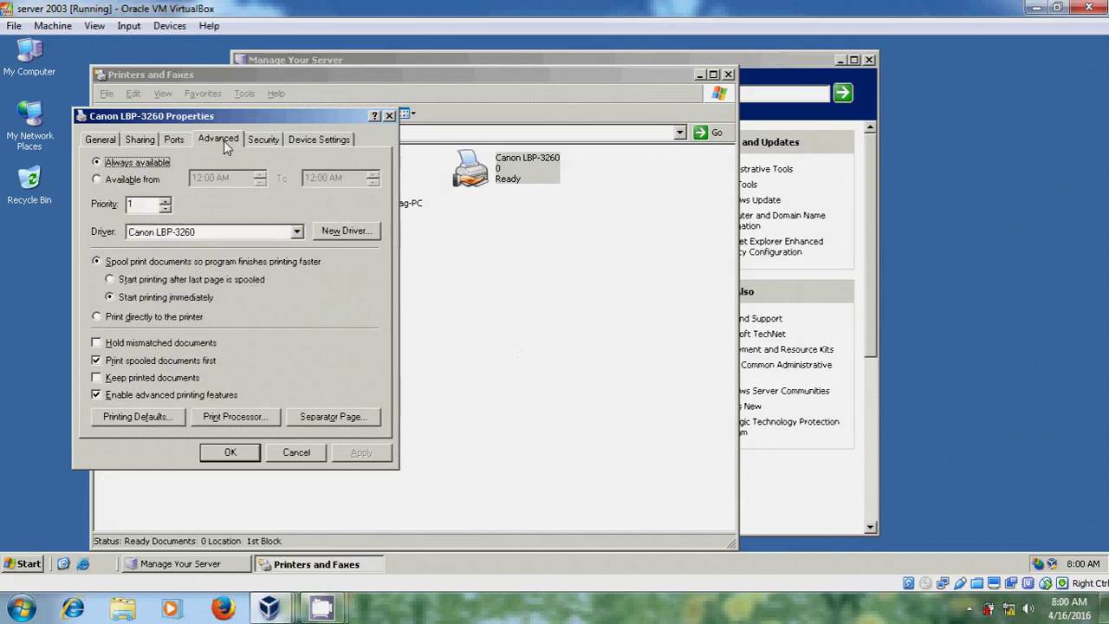
pyautogui.click(109, 180)
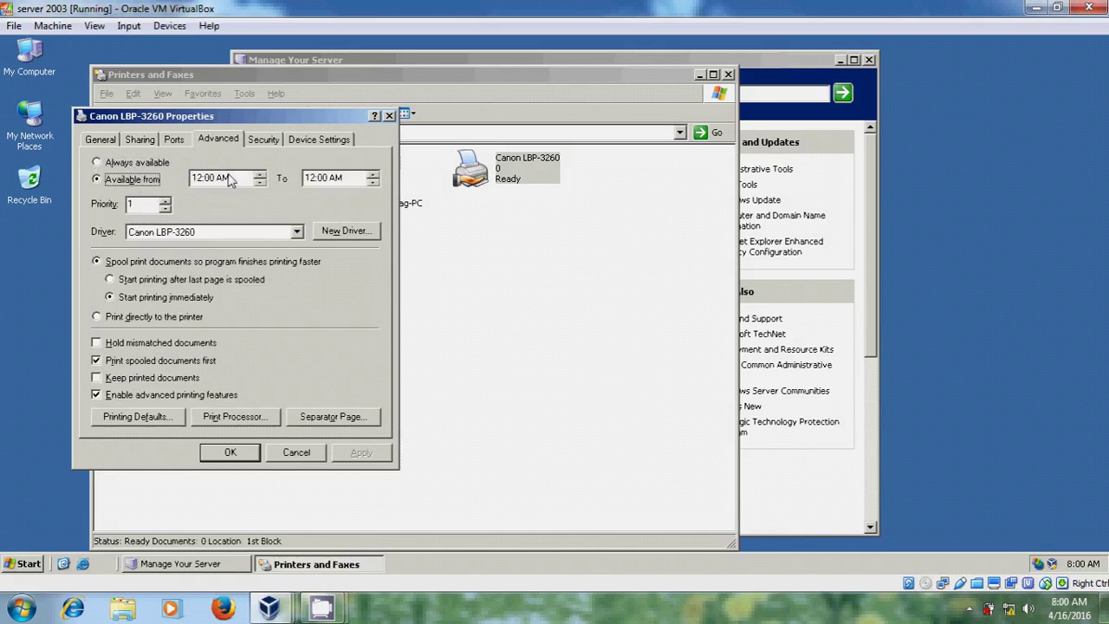
pyautogui.click(97, 162)
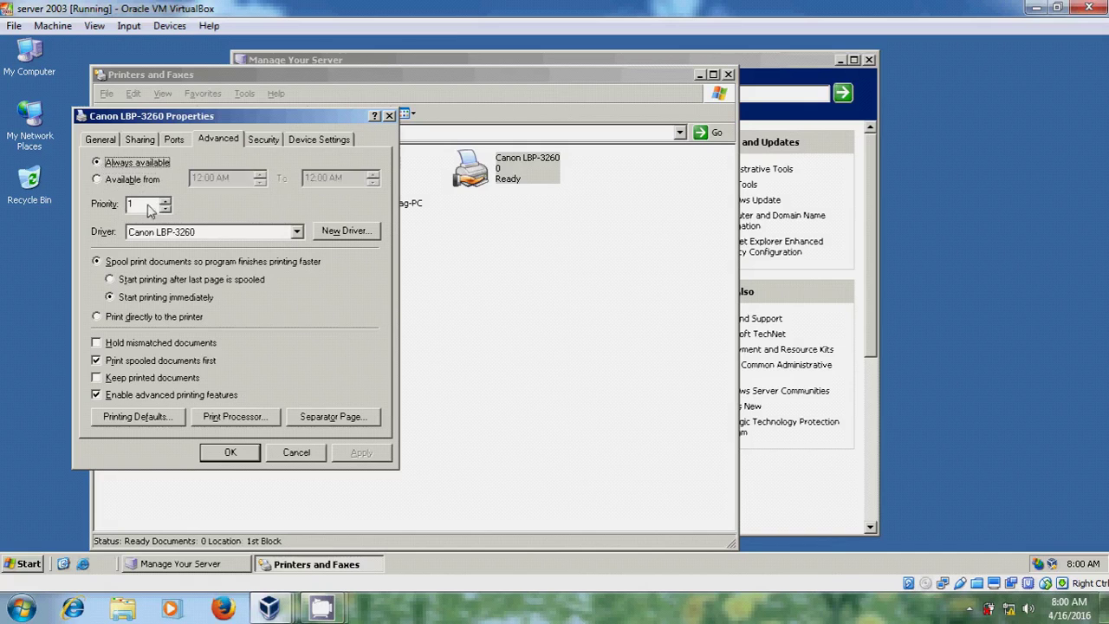
pyautogui.moveTo(141, 205); pyautogui.dragTo(80, 201)
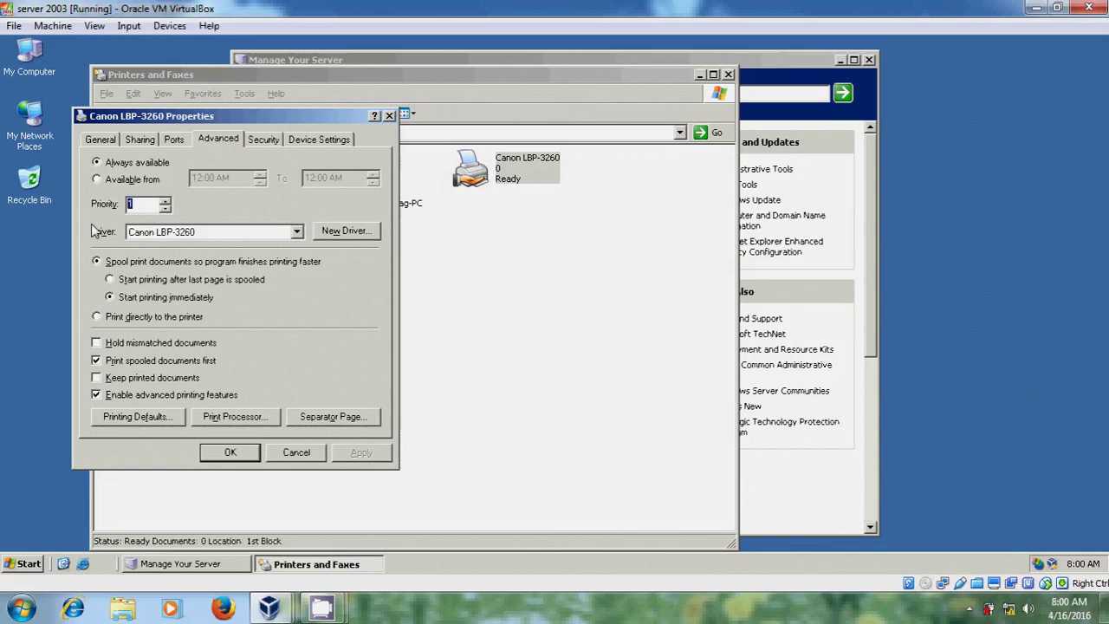
# - Review the security permissions of Canon LBP-3260 for Administrators, CREATOR OWNER, Everyone, Print Operators and Server Operators
pyautogui.click(275, 144)
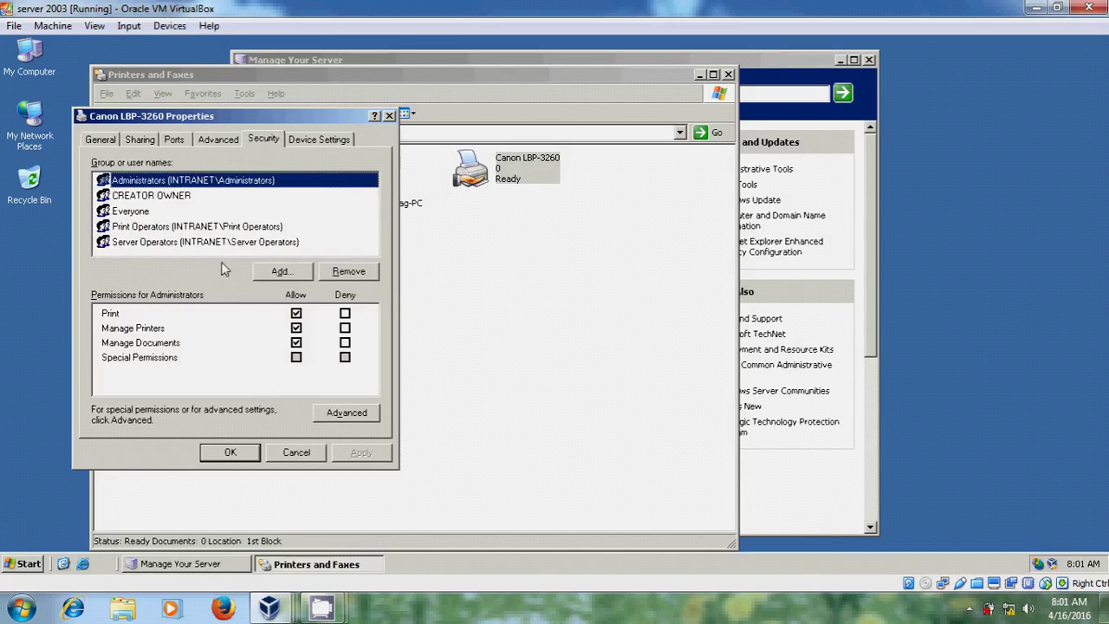
pyautogui.click(143, 196)
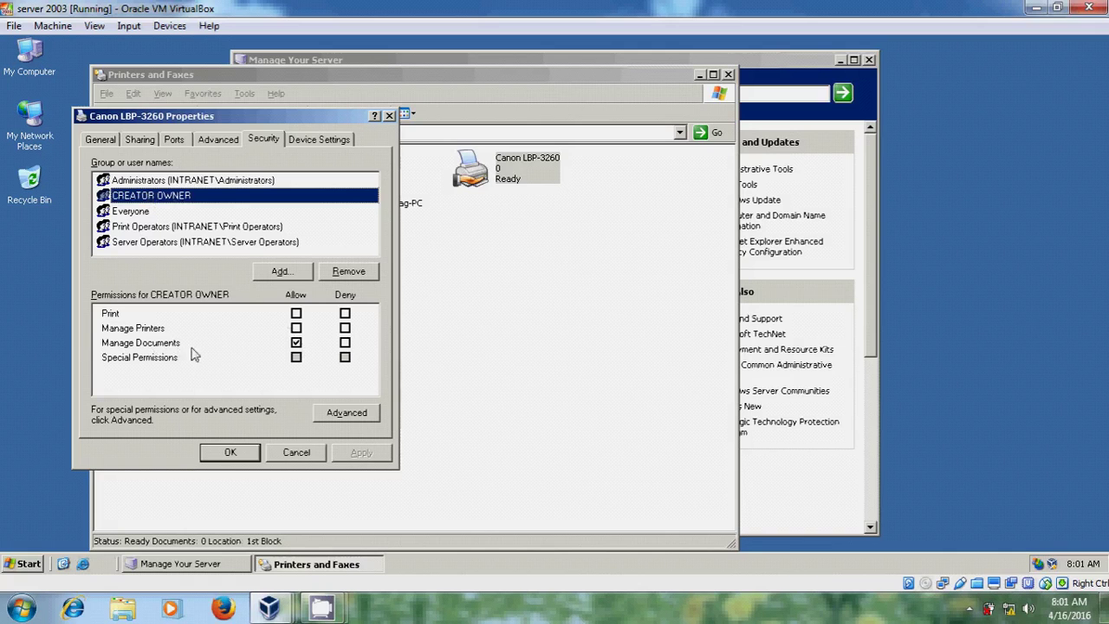
pyautogui.click(121, 212)
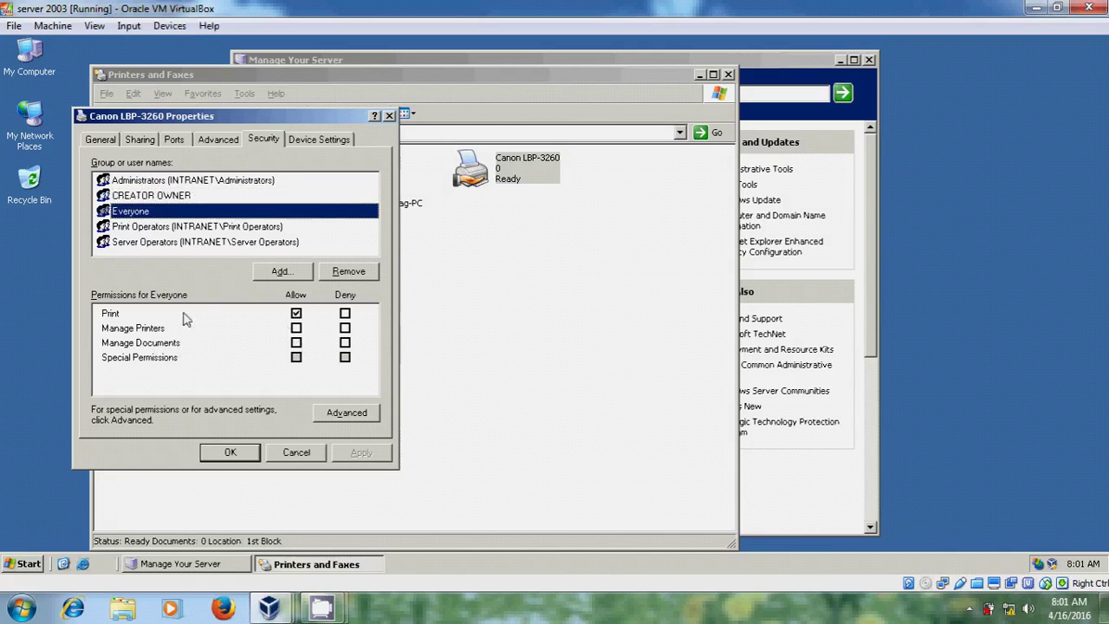
pyautogui.click(163, 229)
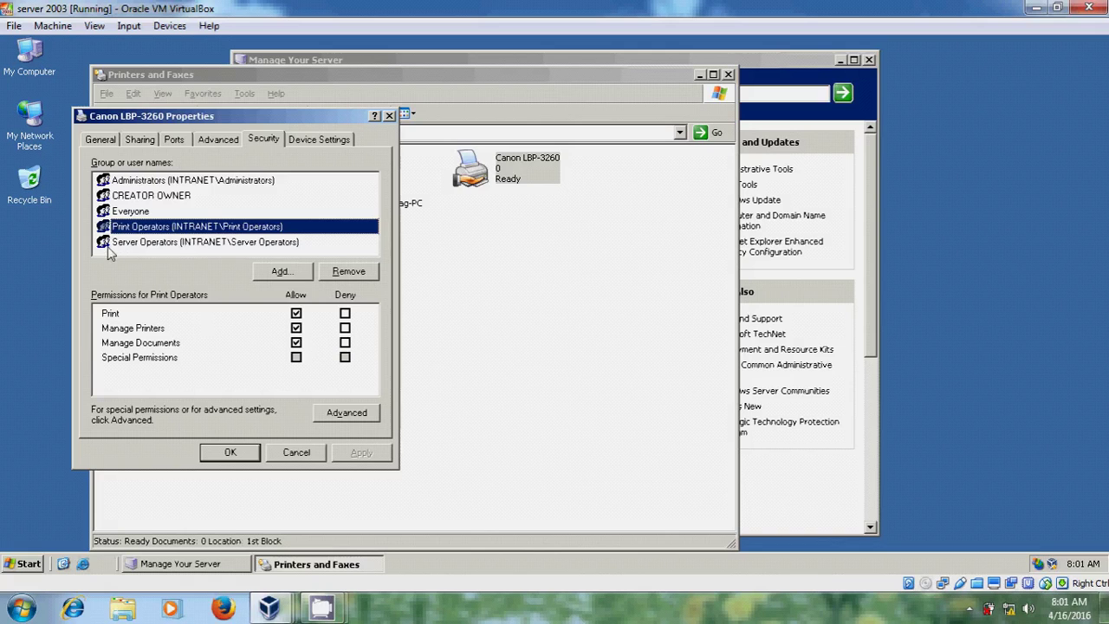
pyautogui.click(143, 247)
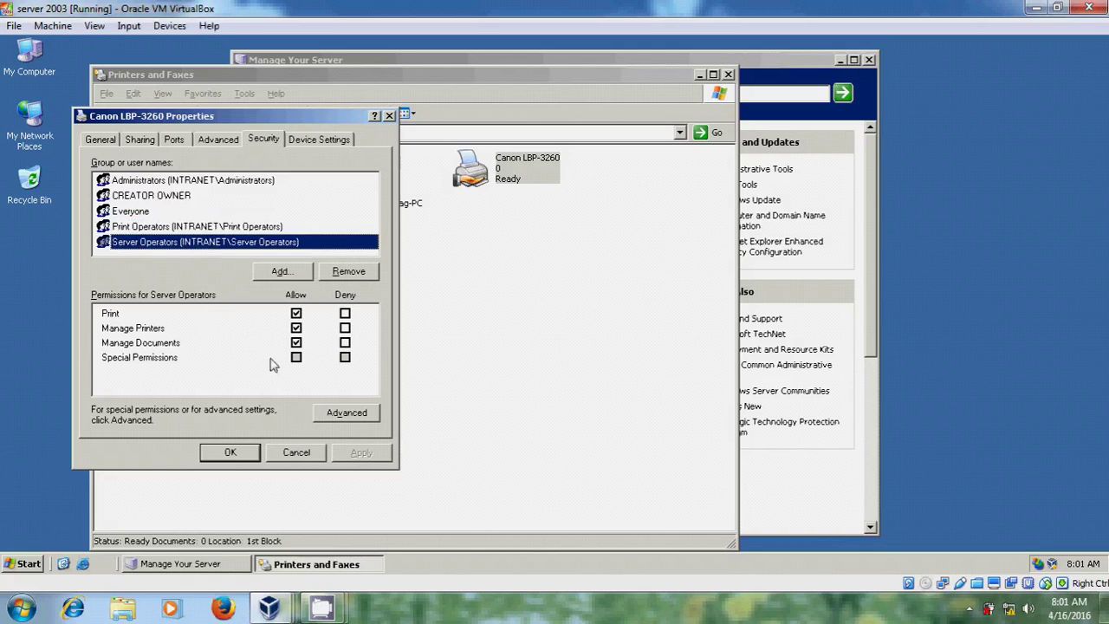
# - Examine the device settings of Canon LBP-3260, including the Auto Select paper sizes and installable options, and close the properties without changes
pyautogui.click(341, 144)
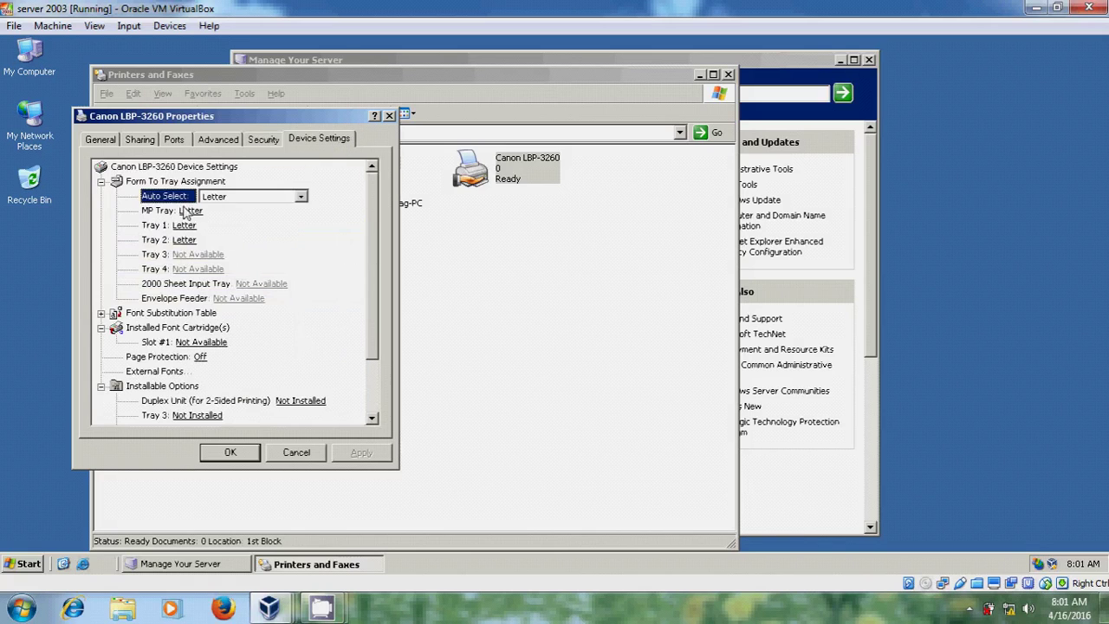
pyautogui.click(300, 197)
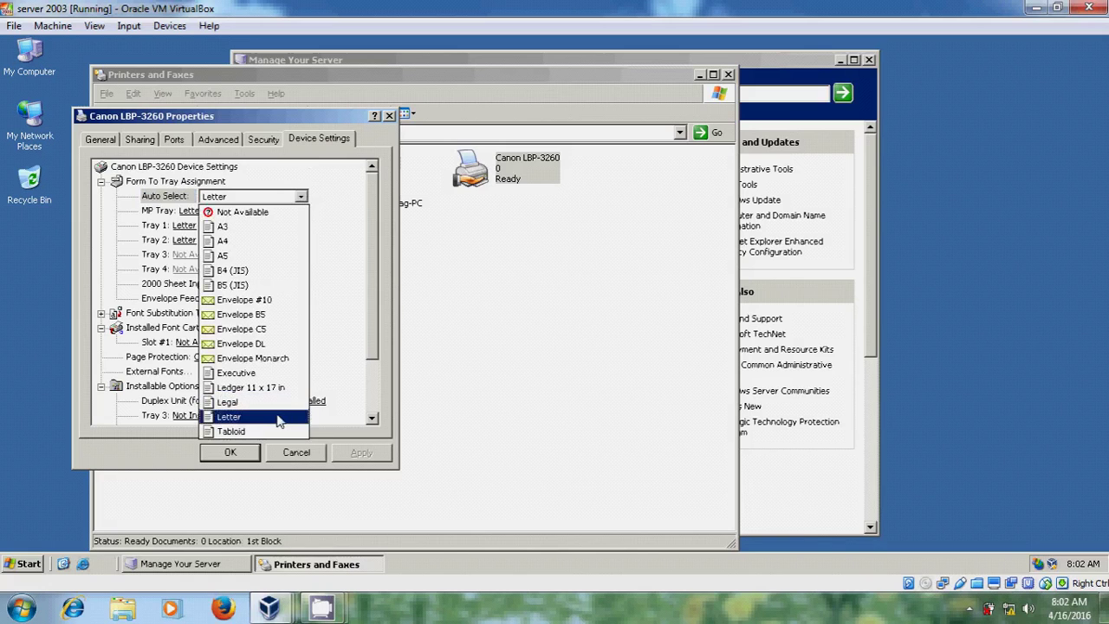
pyautogui.click(299, 198)
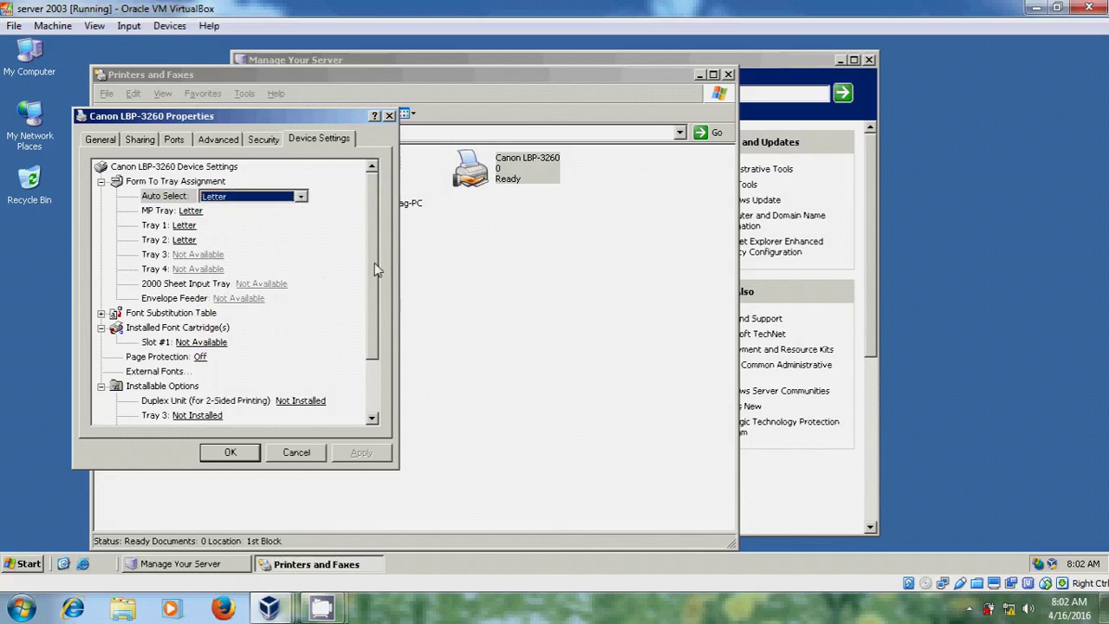
pyautogui.moveTo(375, 268); pyautogui.dragTo(381, 342)
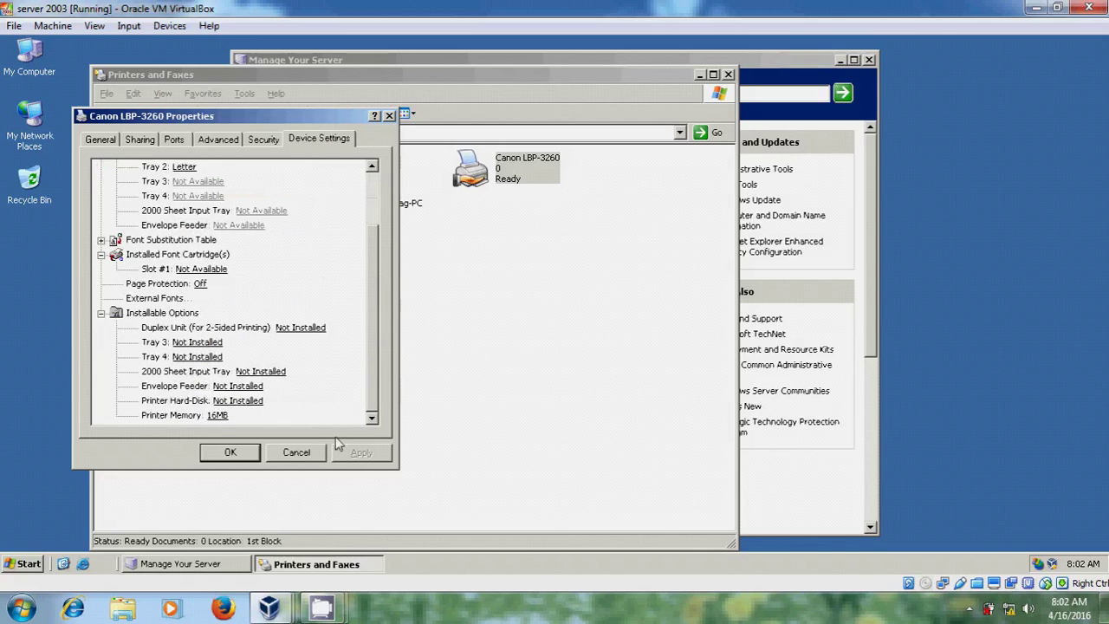
pyautogui.click(303, 457)
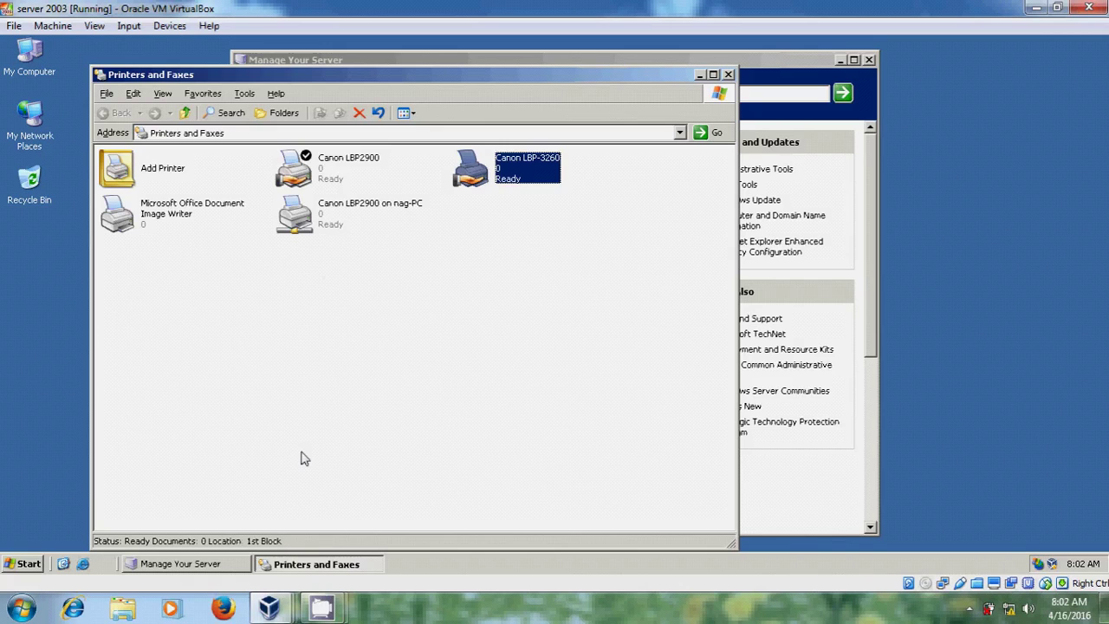
# - Examine the forms in the print server properties, trying the option to create a new form before cancelling without changes
pyautogui.click(317, 291)
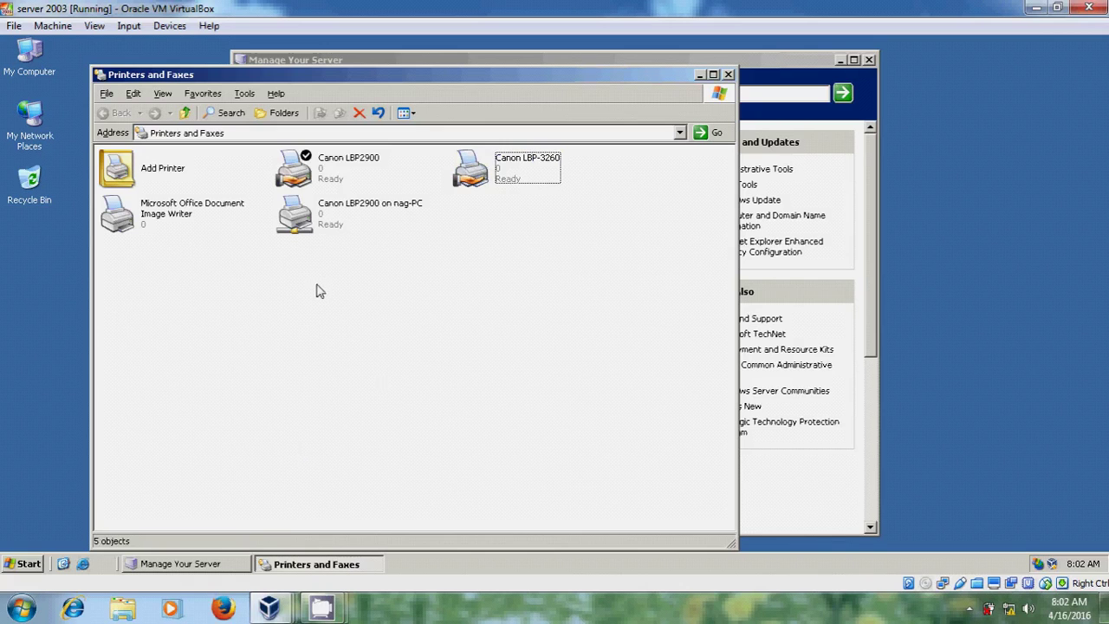
pyautogui.rightClick(317, 291)
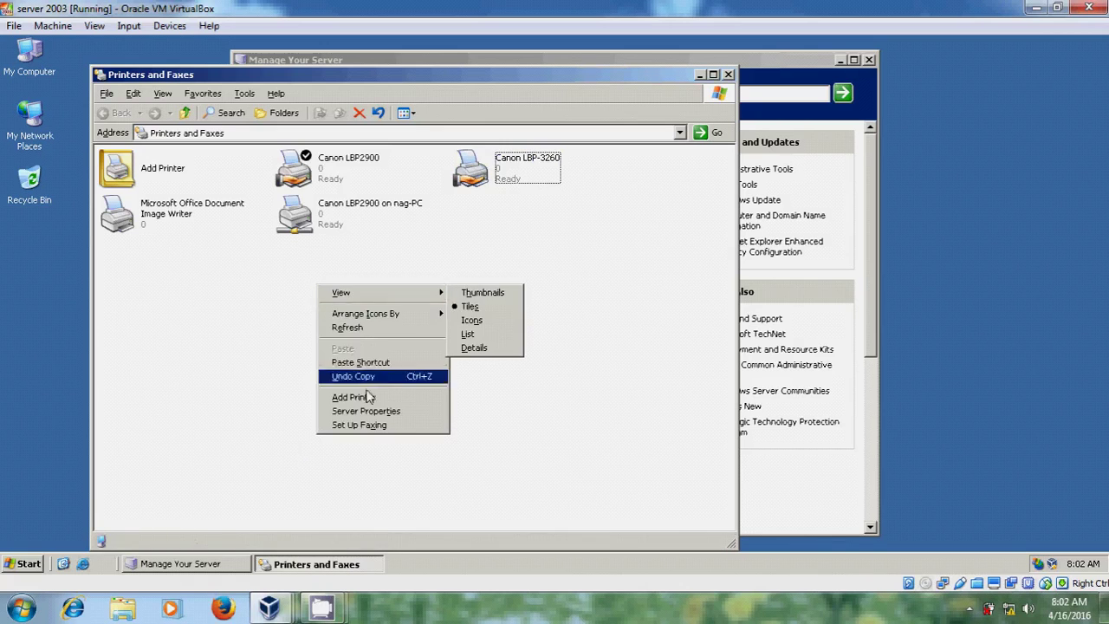
pyautogui.click(422, 413)
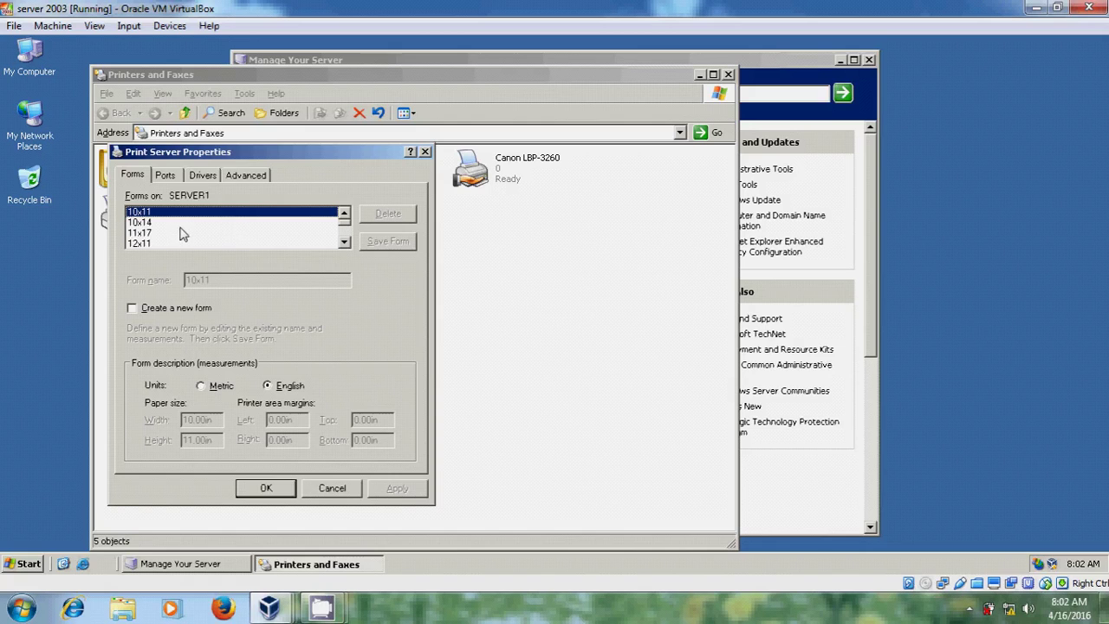
pyautogui.click(133, 309)
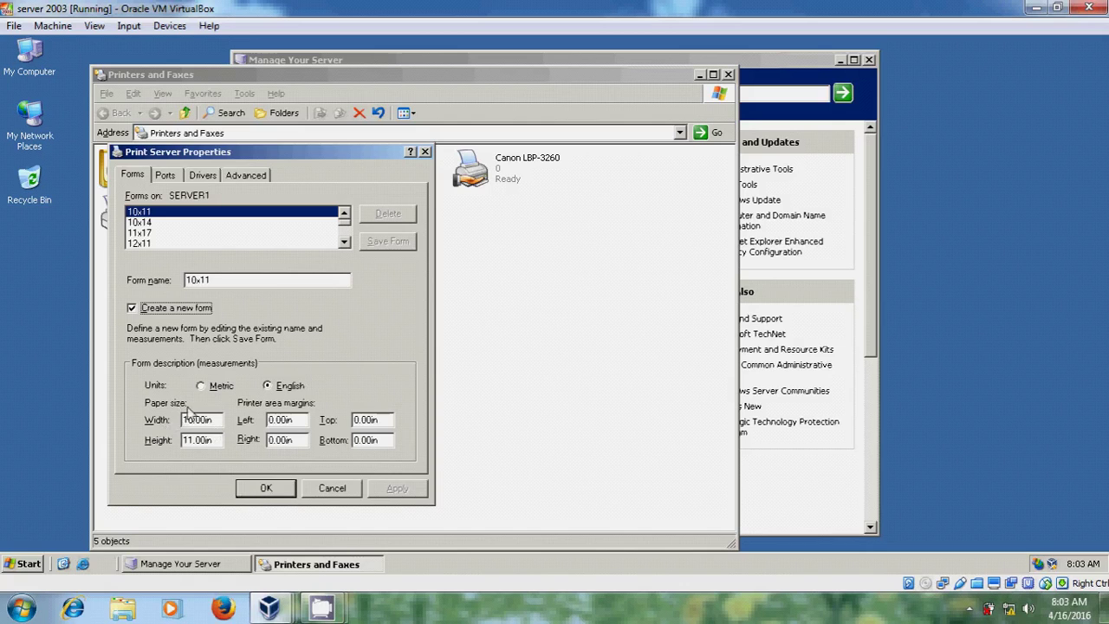
pyautogui.click(132, 309)
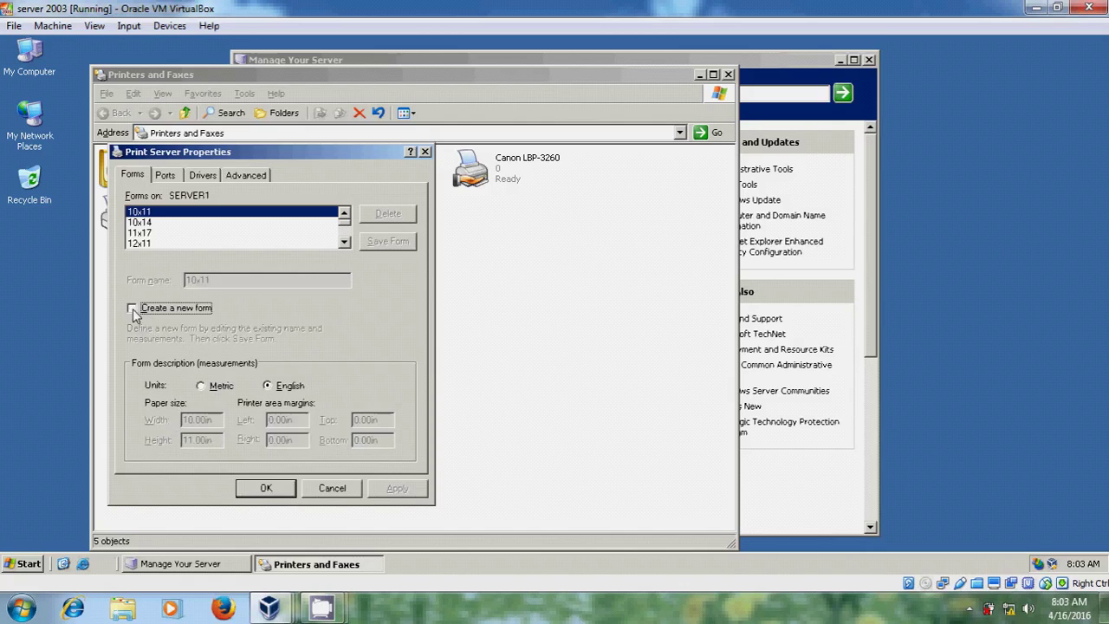
pyautogui.click(332, 488)
# - Close the Printers and Faxes window and minimize the server 2003 and 7wind virtual machine windows
pyautogui.click(729, 75)
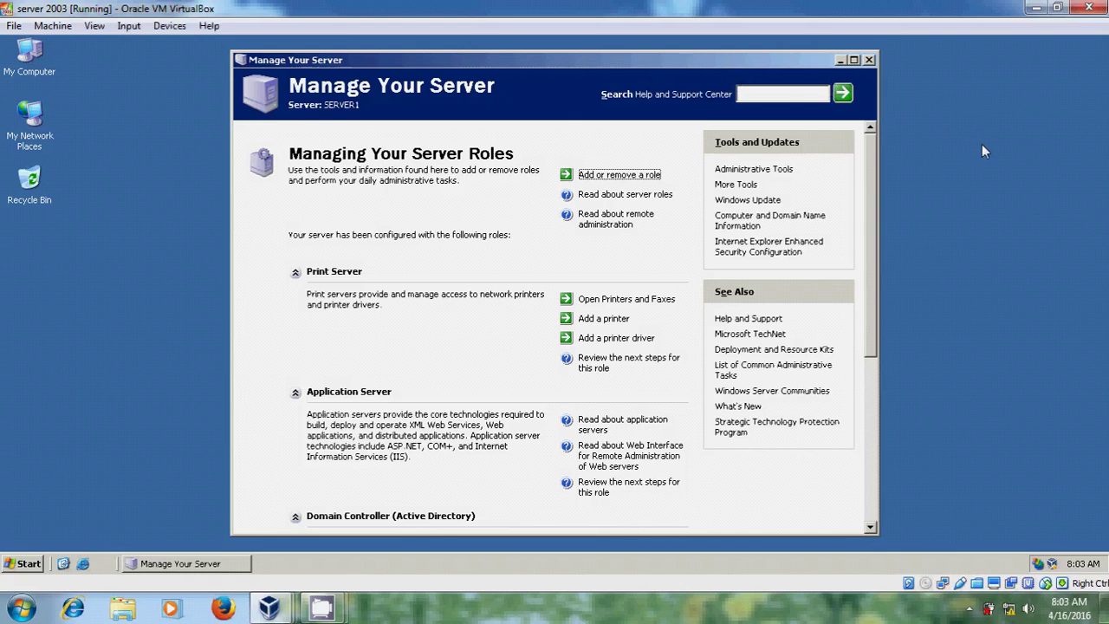
pyautogui.click(1036, 7)
pyautogui.click(1036, 7)
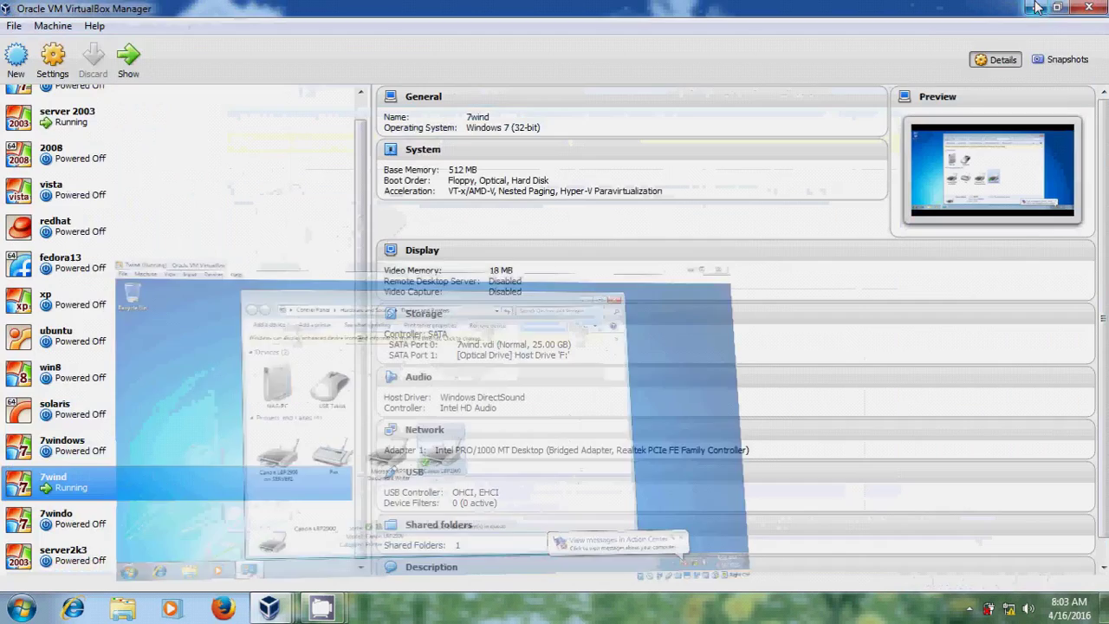